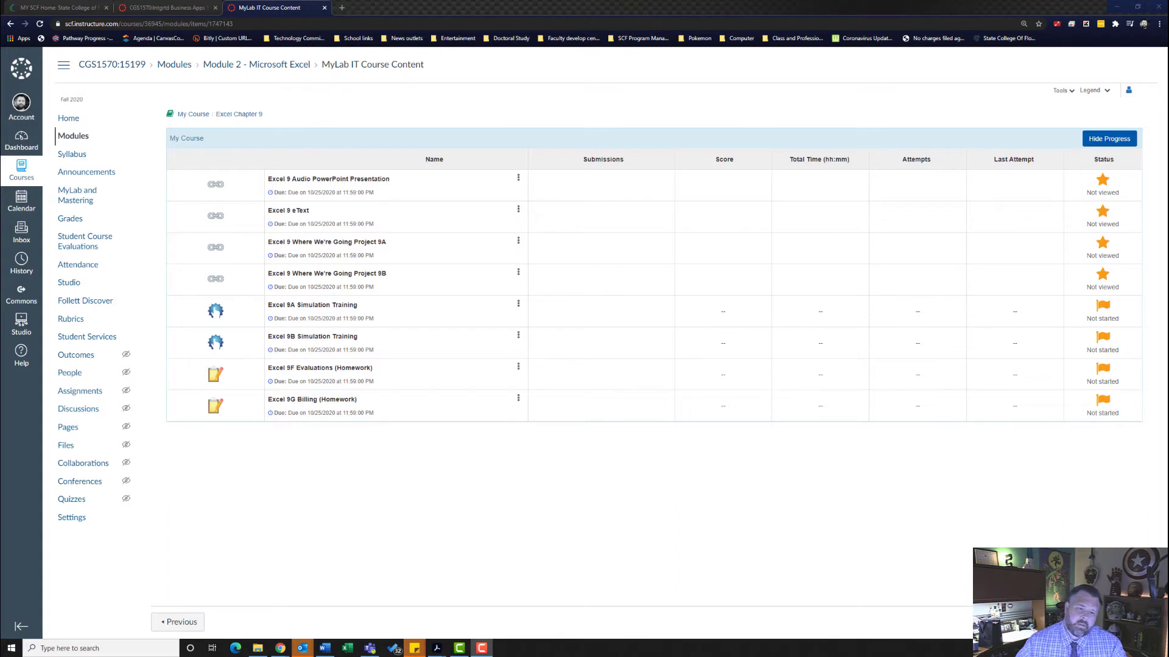
Open the Excel 9F Evaluations (Homework) link in the MyLab IT course content
click(333, 368)
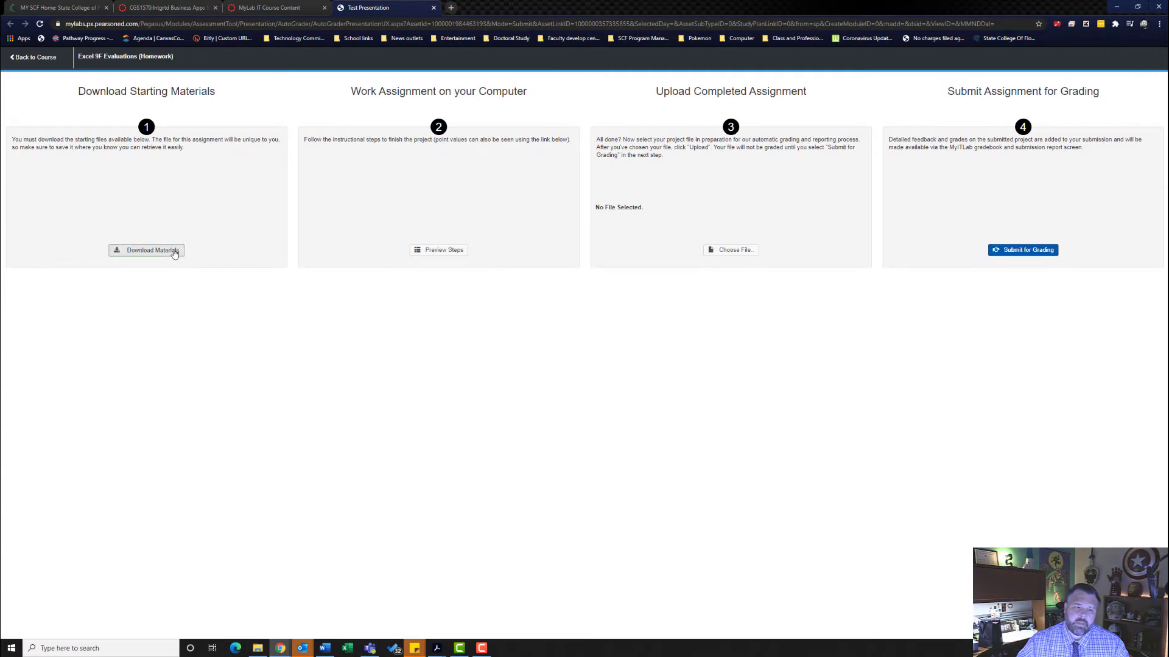
Download the instructions, student evaluation workbook and final result image, then open the workbook
click(181, 250)
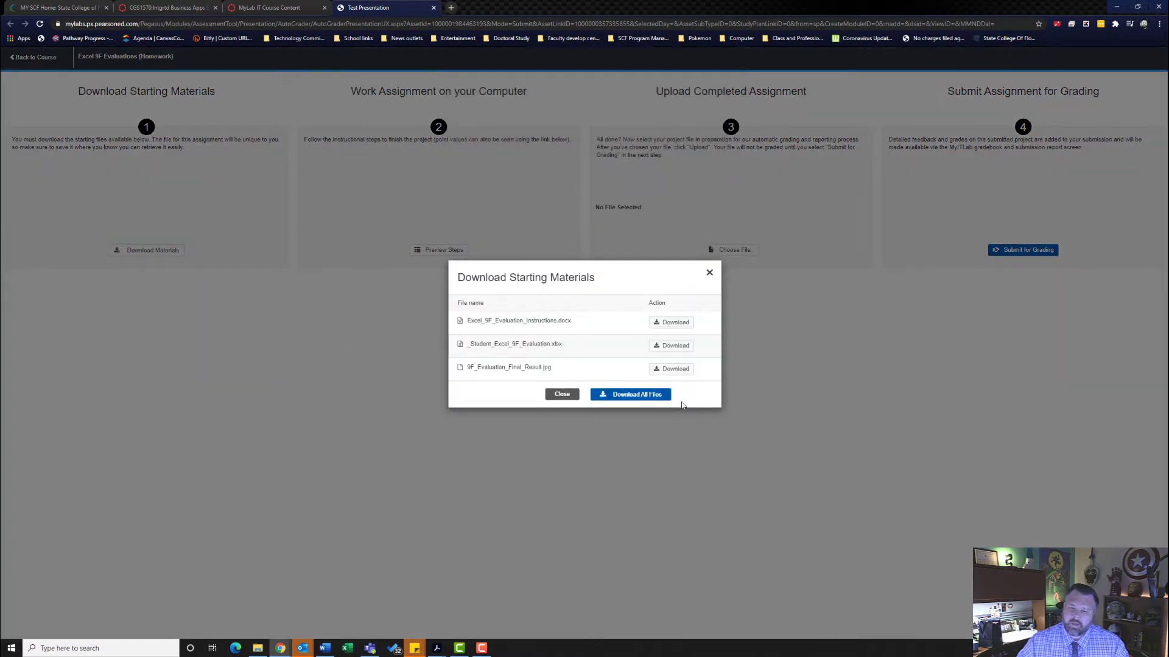
click(669, 322)
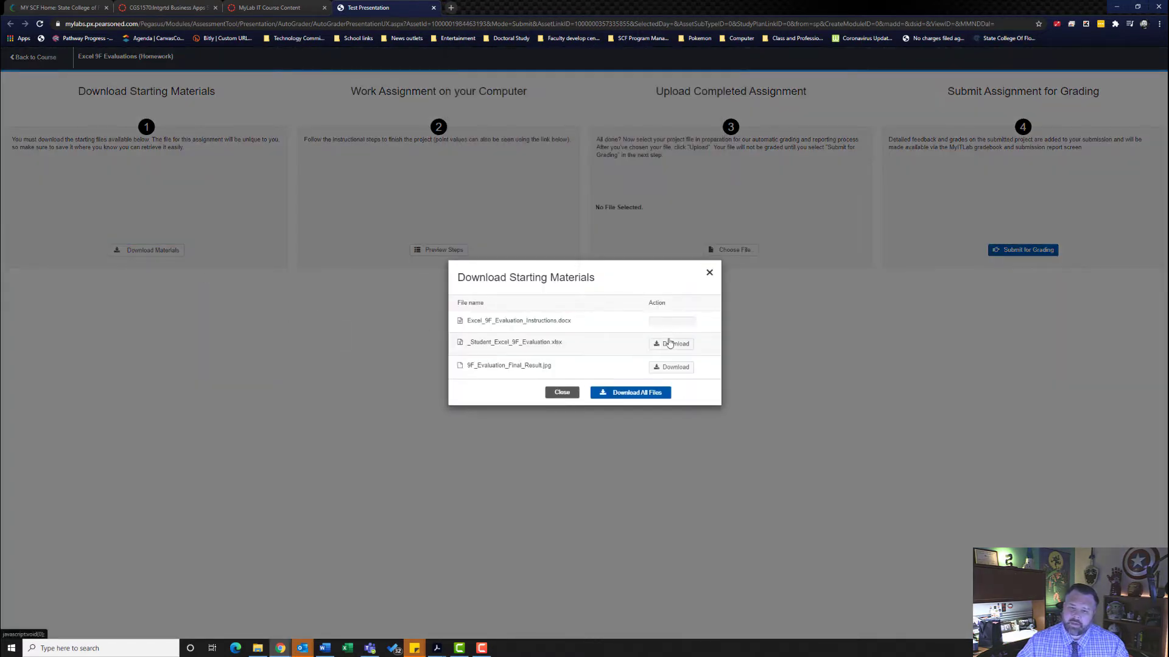
click(669, 336)
click(671, 353)
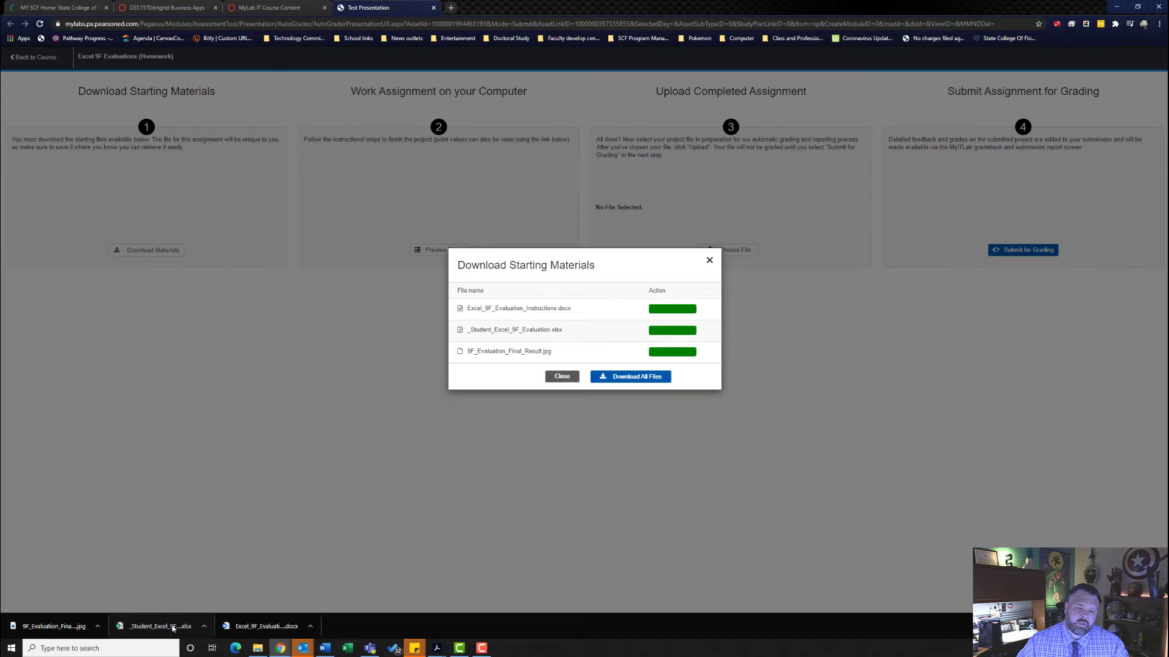
click(164, 627)
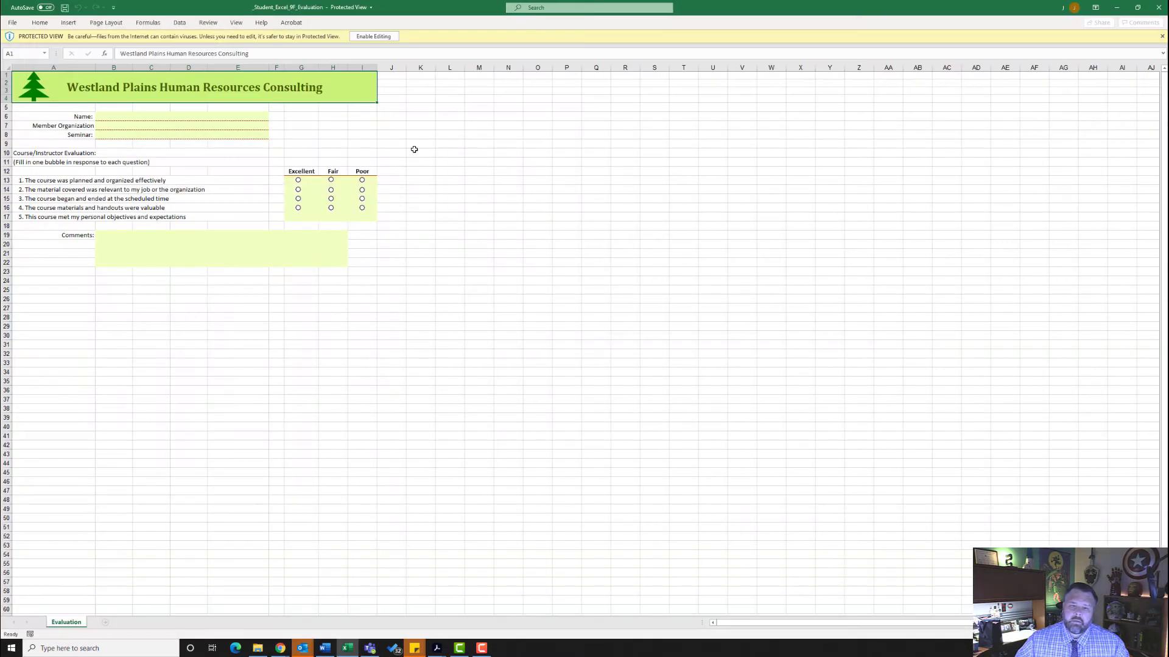
Enable editing on the Westland Plains evaluation workbook and go to the File backstage
click(374, 36)
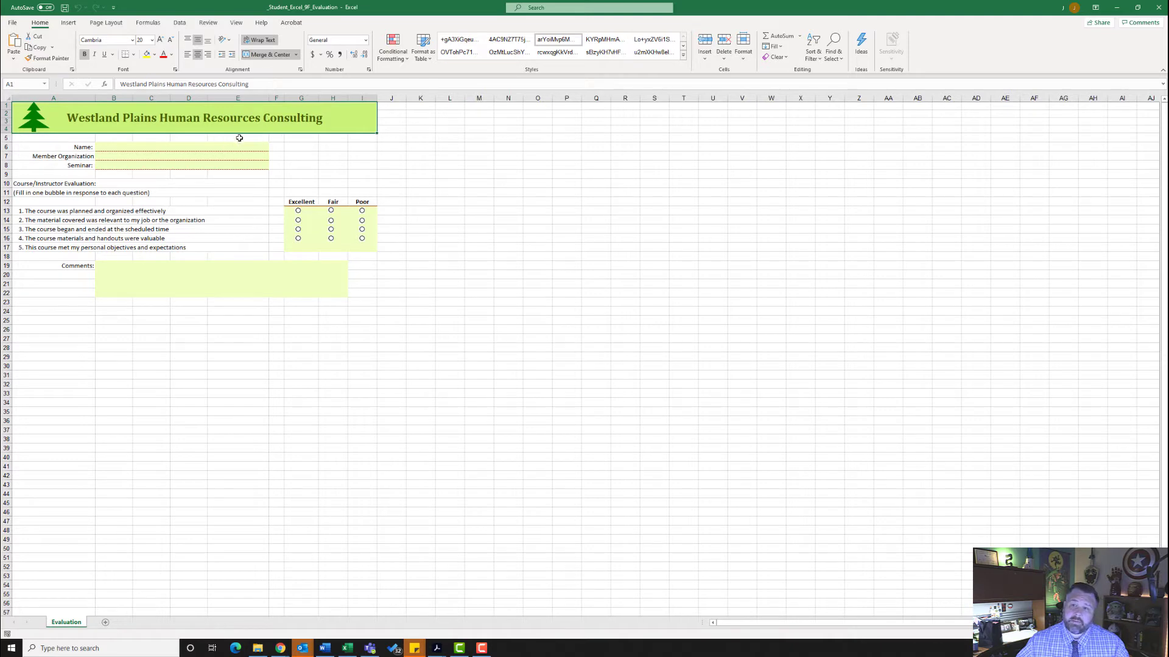
click(13, 24)
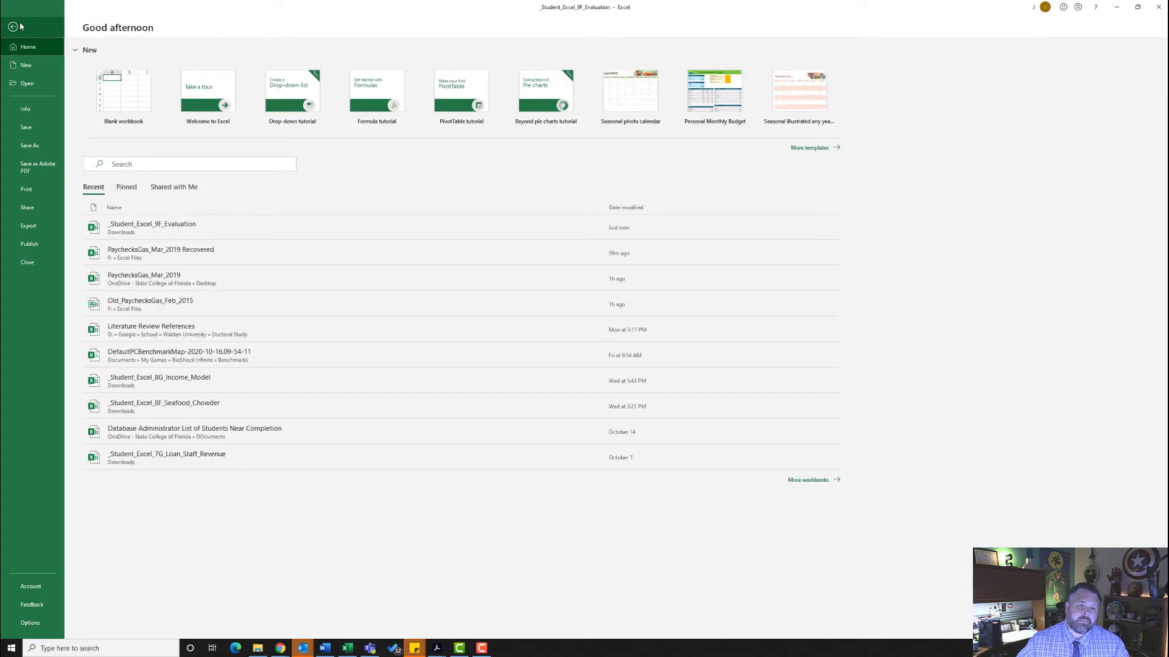
Save the workbook to Downloads with type Excel Macro-Enabled Workbook (*.xlsm)
click(34, 146)
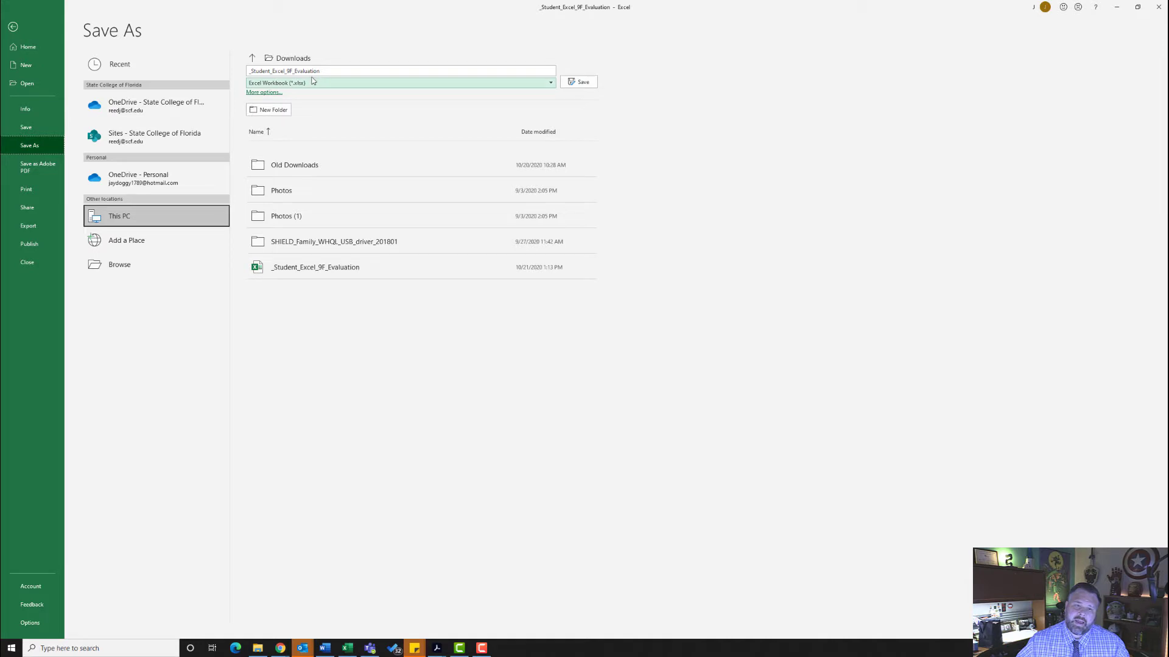
click(384, 84)
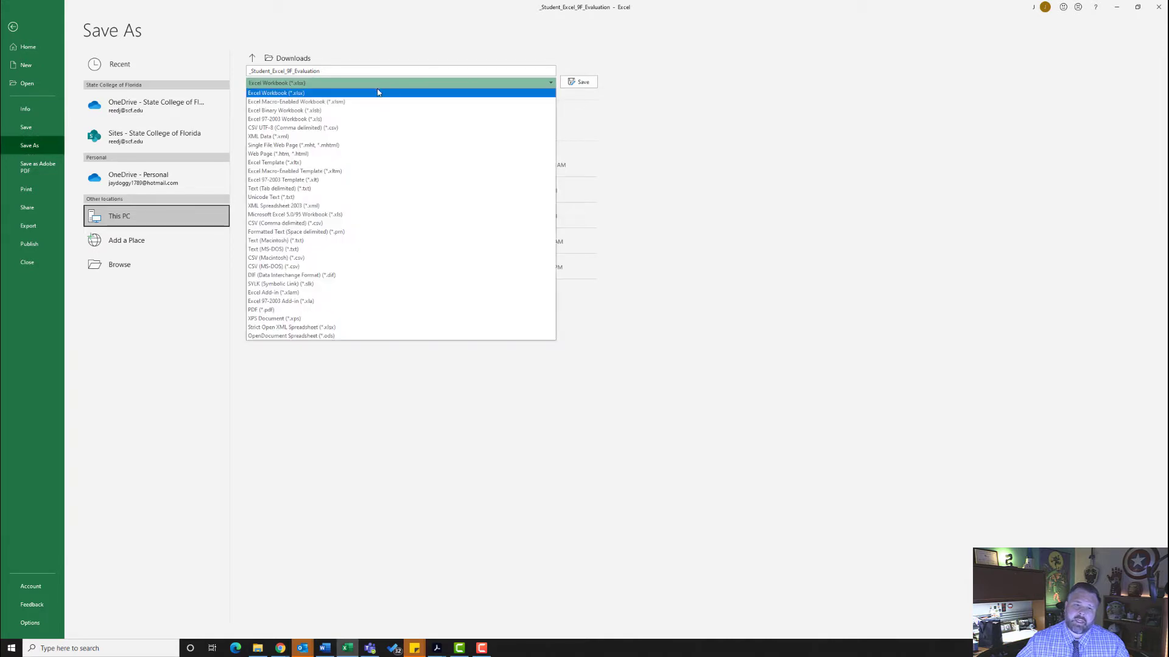
click(313, 104)
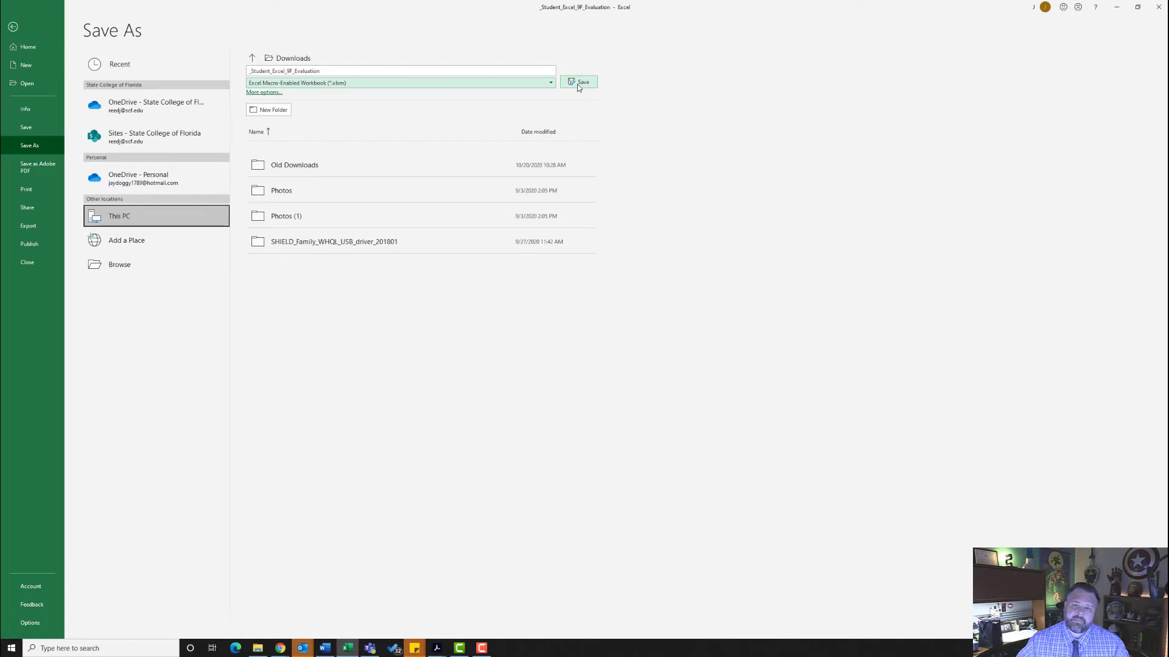
click(579, 82)
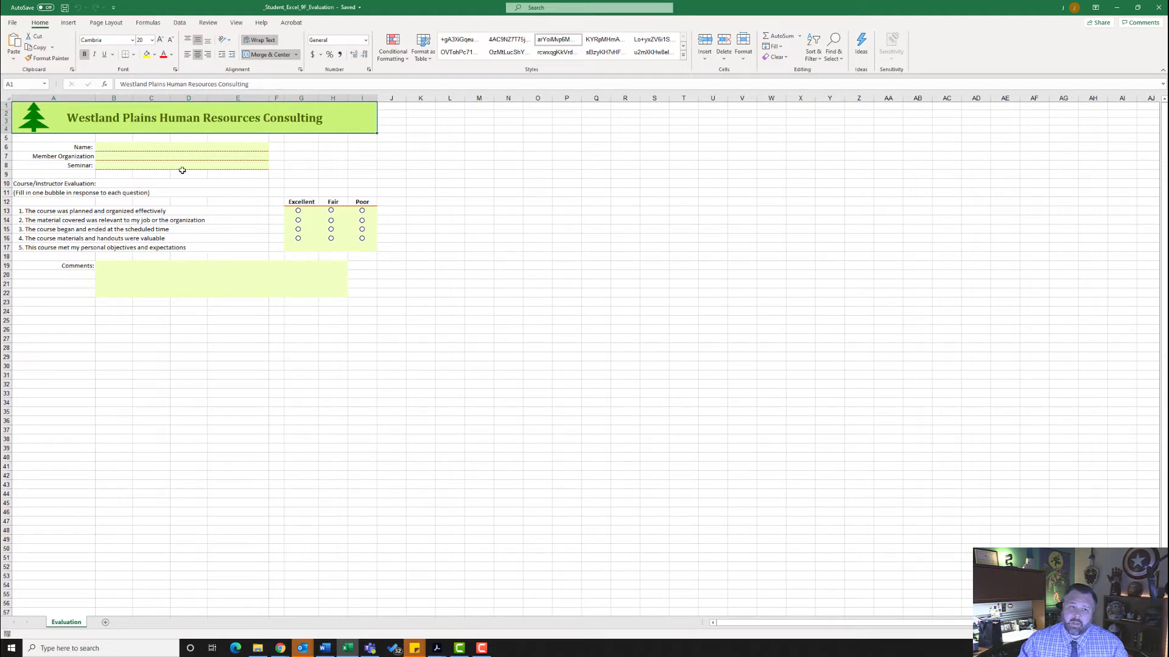
Check Developer under Customize Ribbon in Excel Options, then select cell G17
click(13, 23)
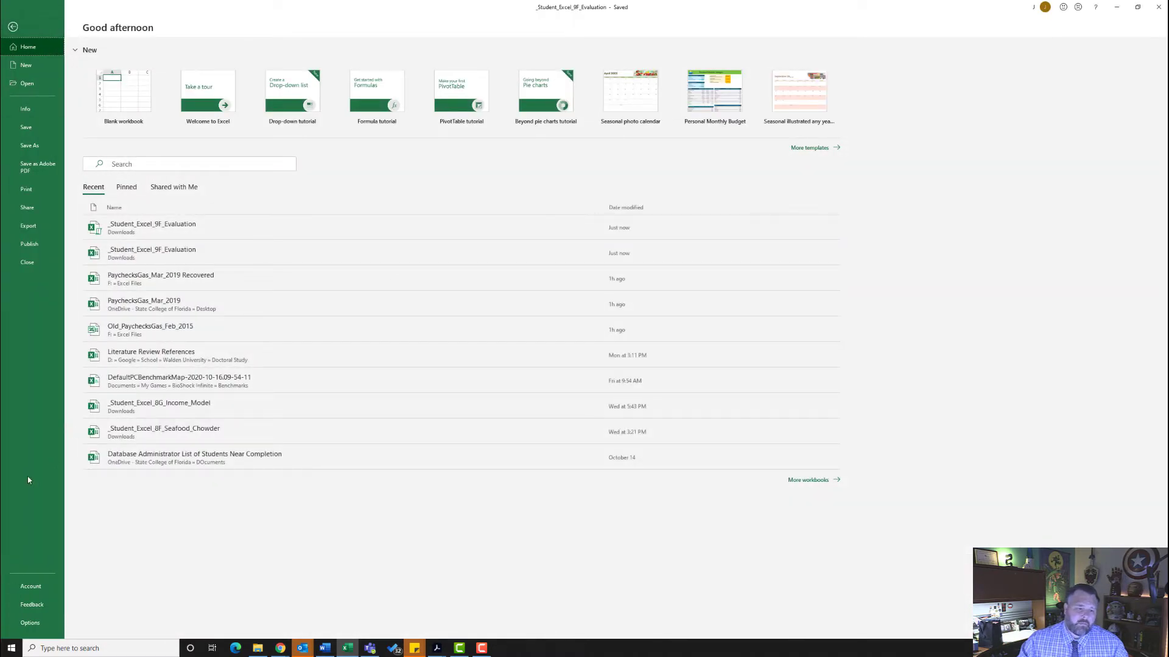
click(41, 624)
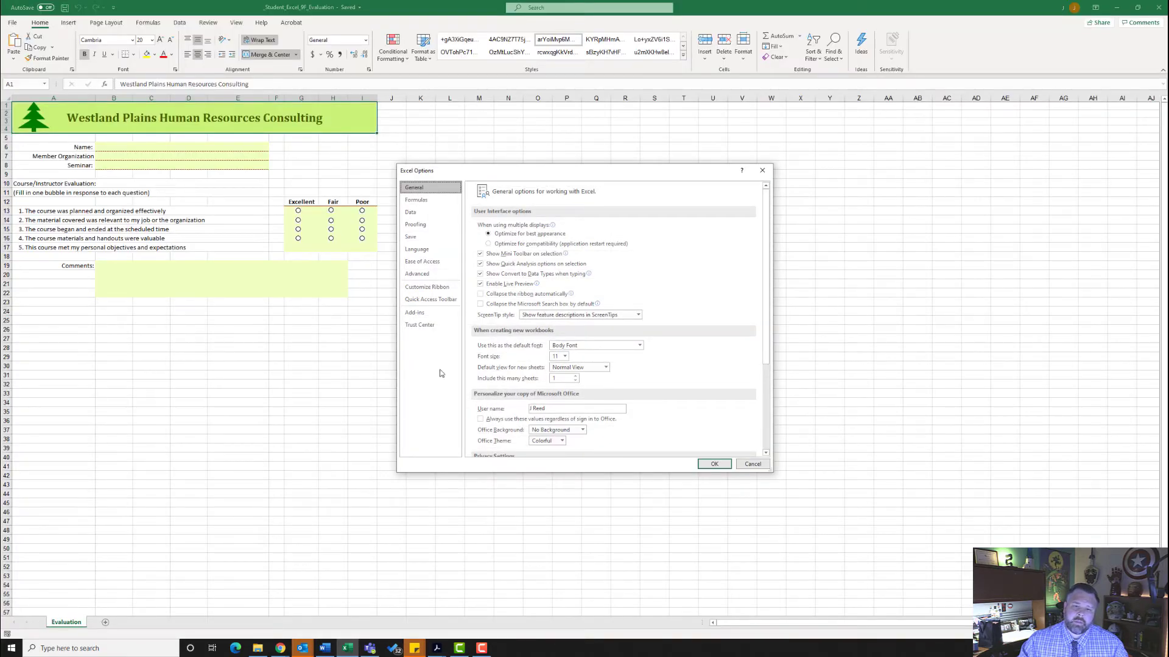
click(444, 288)
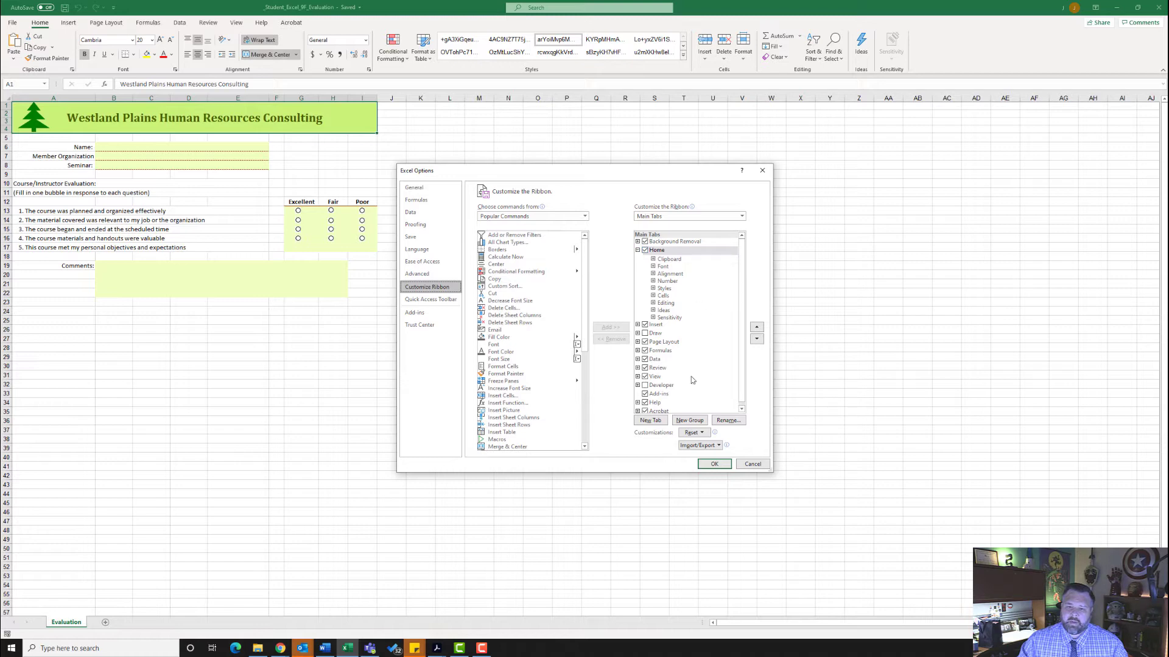
click(645, 386)
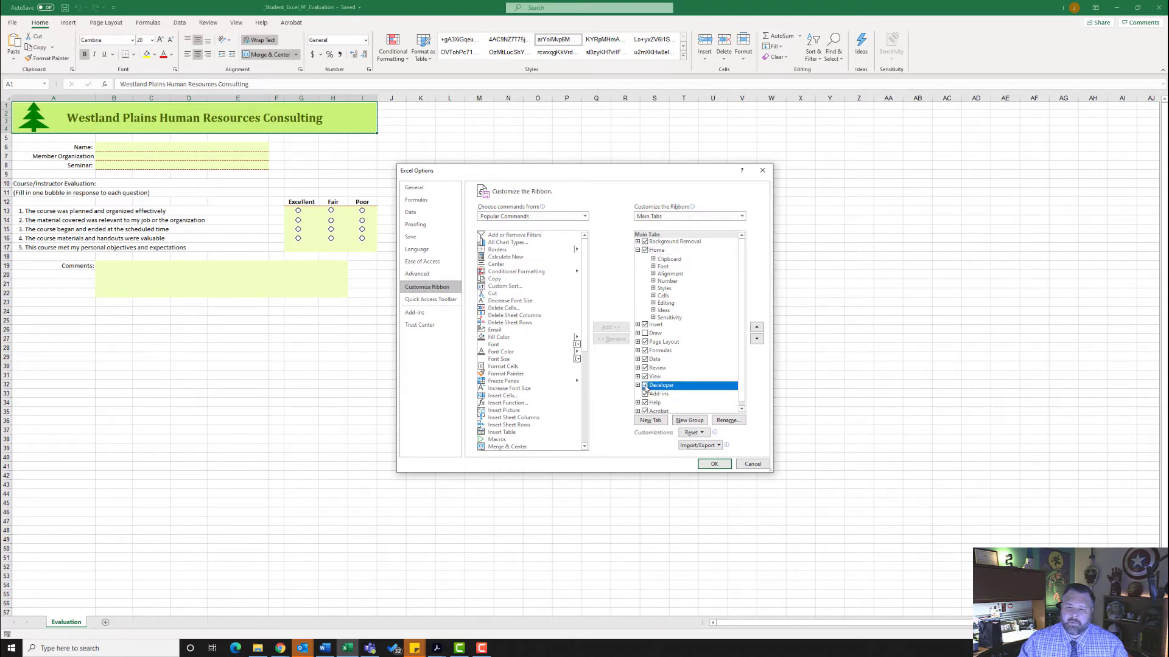
click(716, 464)
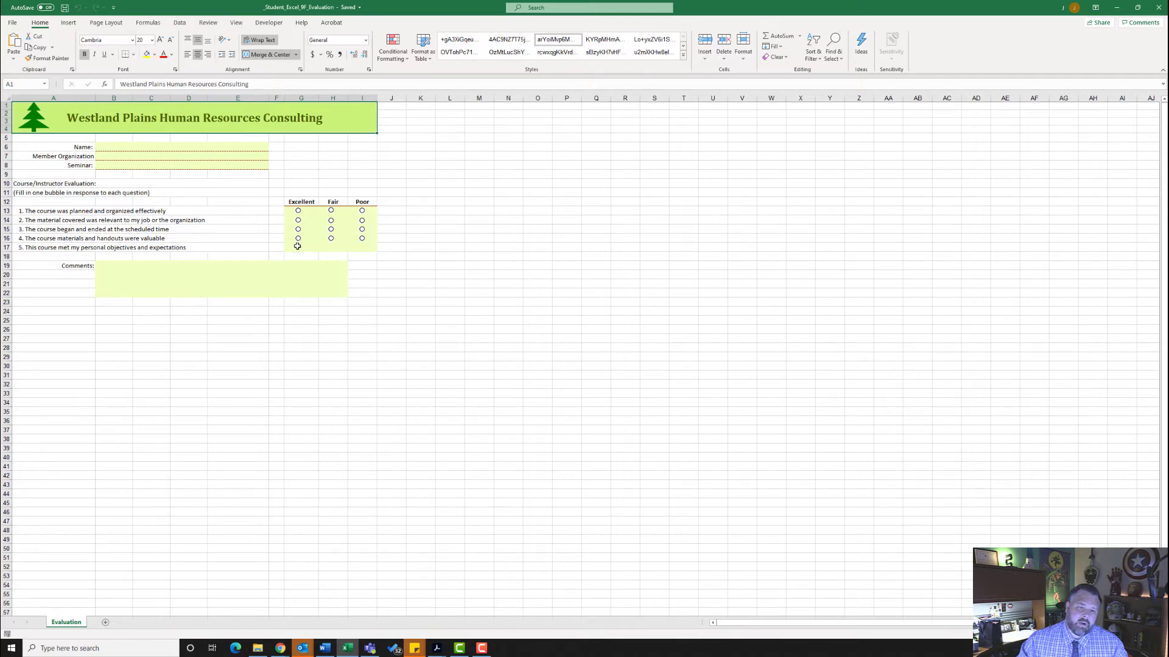
click(297, 246)
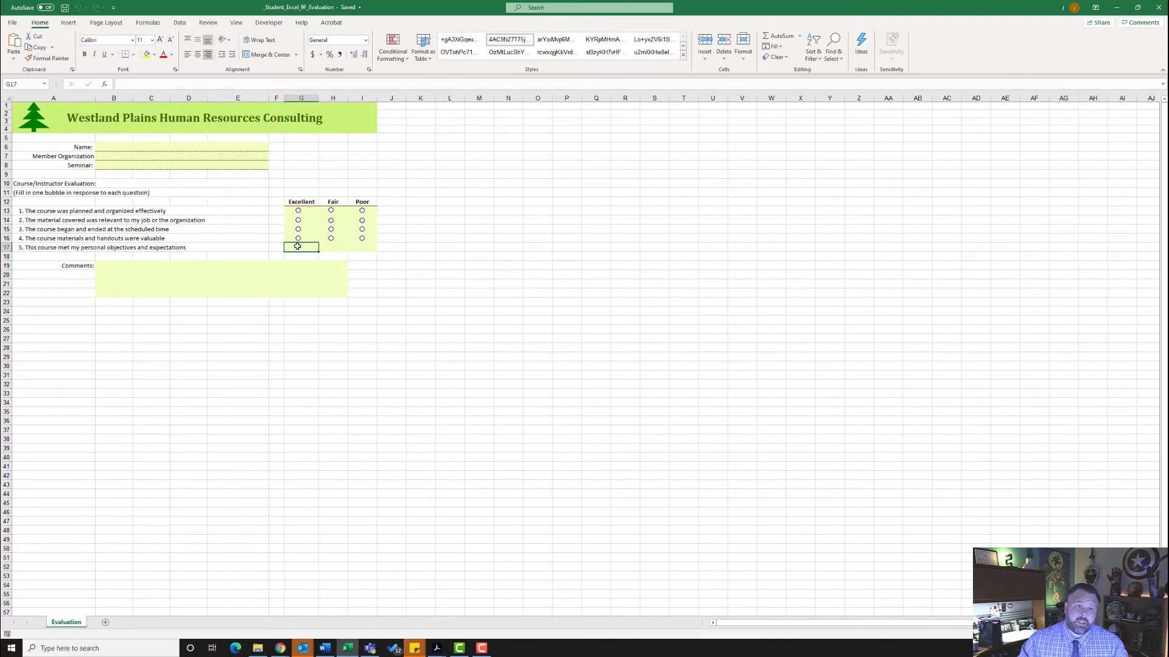
Turn on Design Mode, draw an ActiveX option button in G17, and show its properties
click(269, 23)
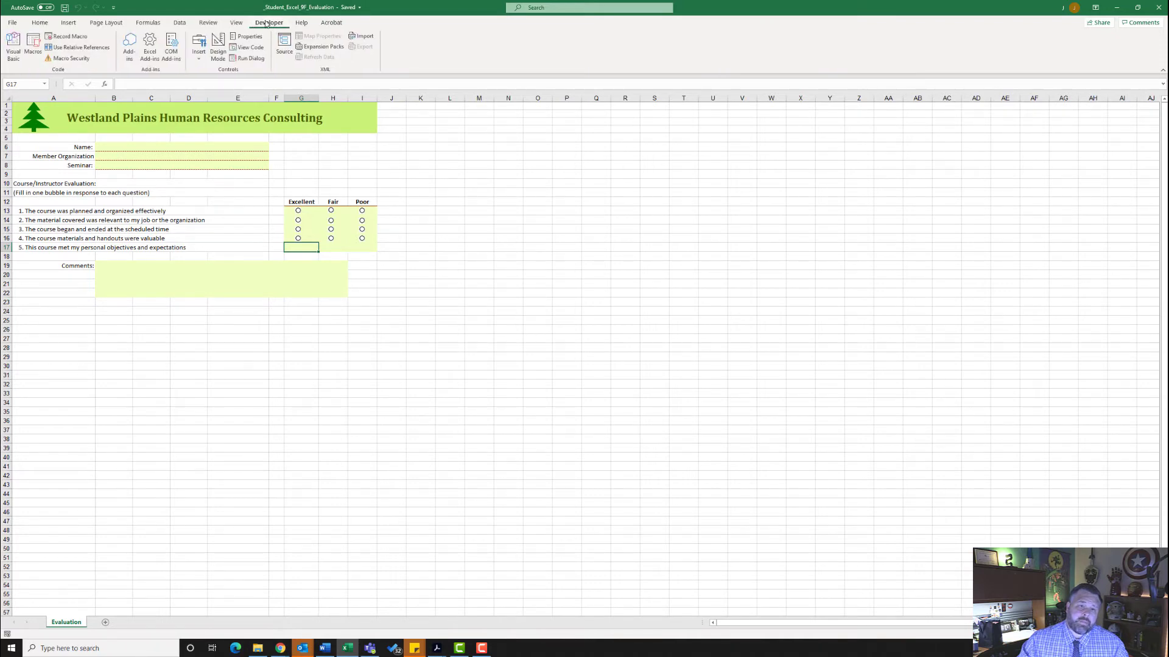
click(217, 55)
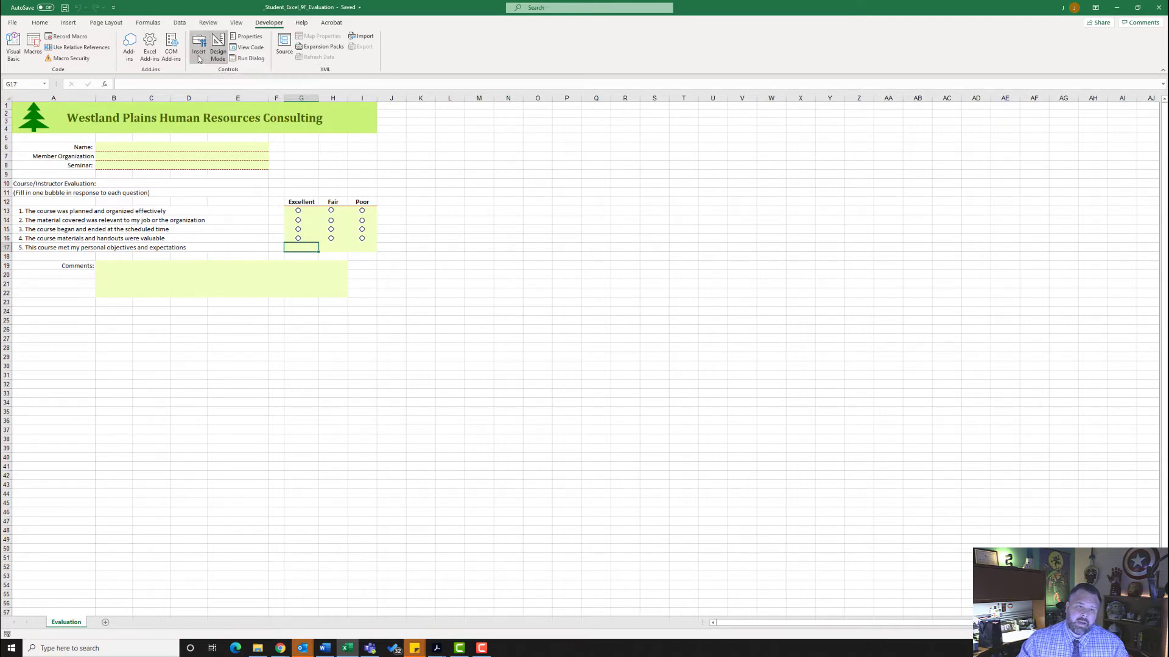
click(199, 55)
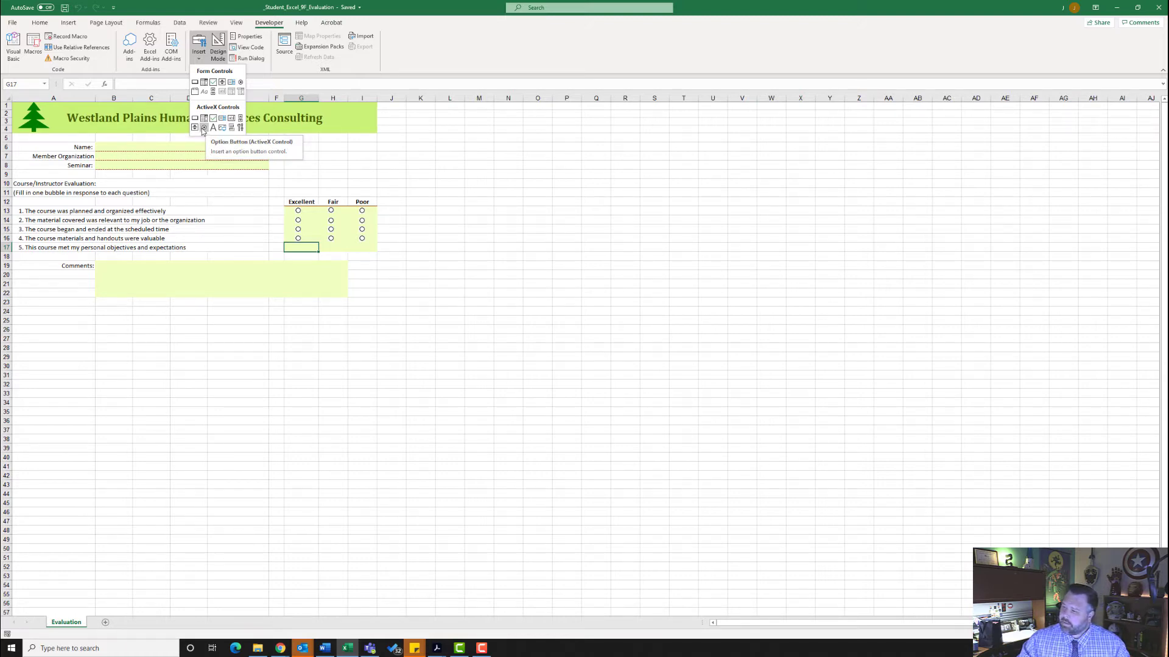
click(204, 129)
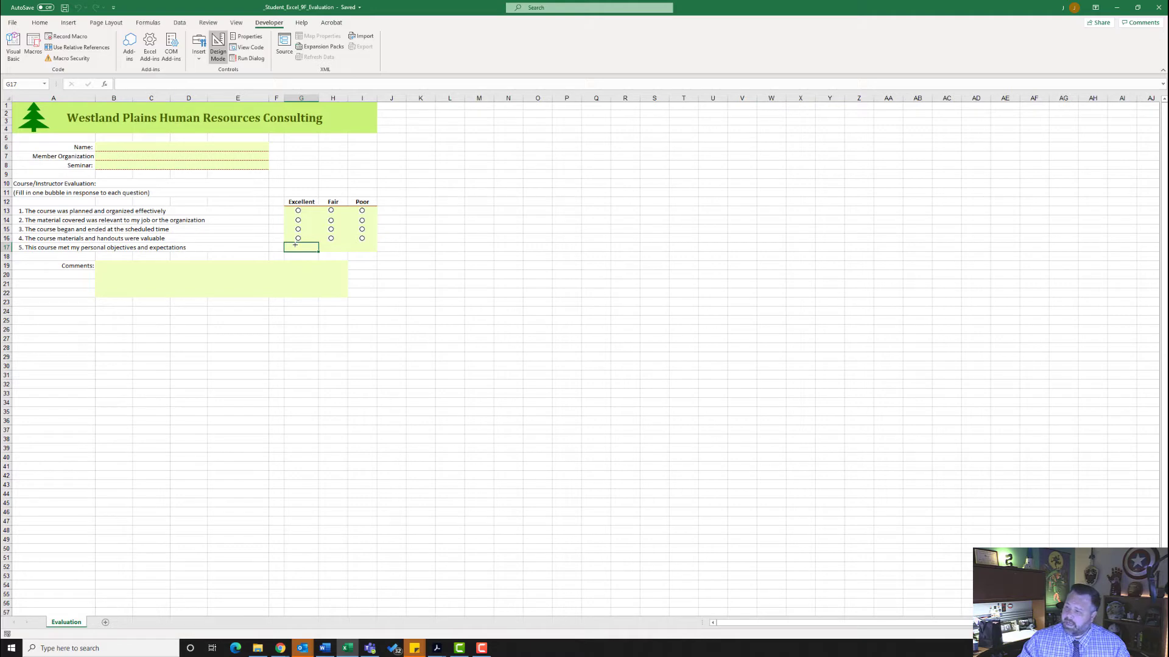
click(295, 244)
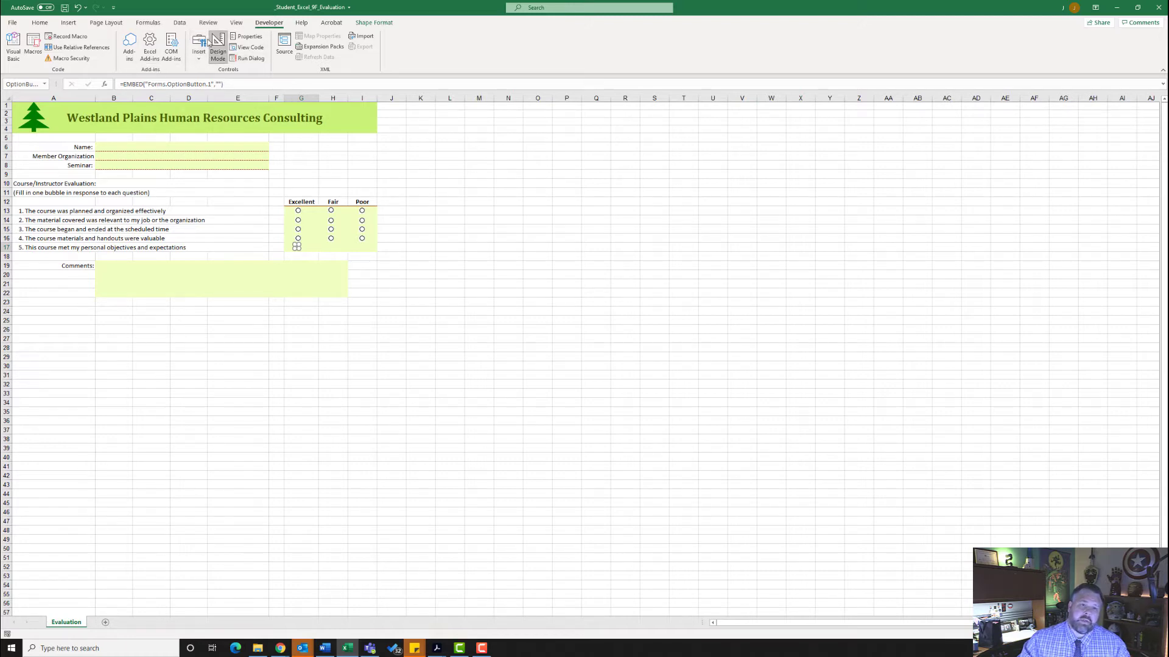
click(246, 37)
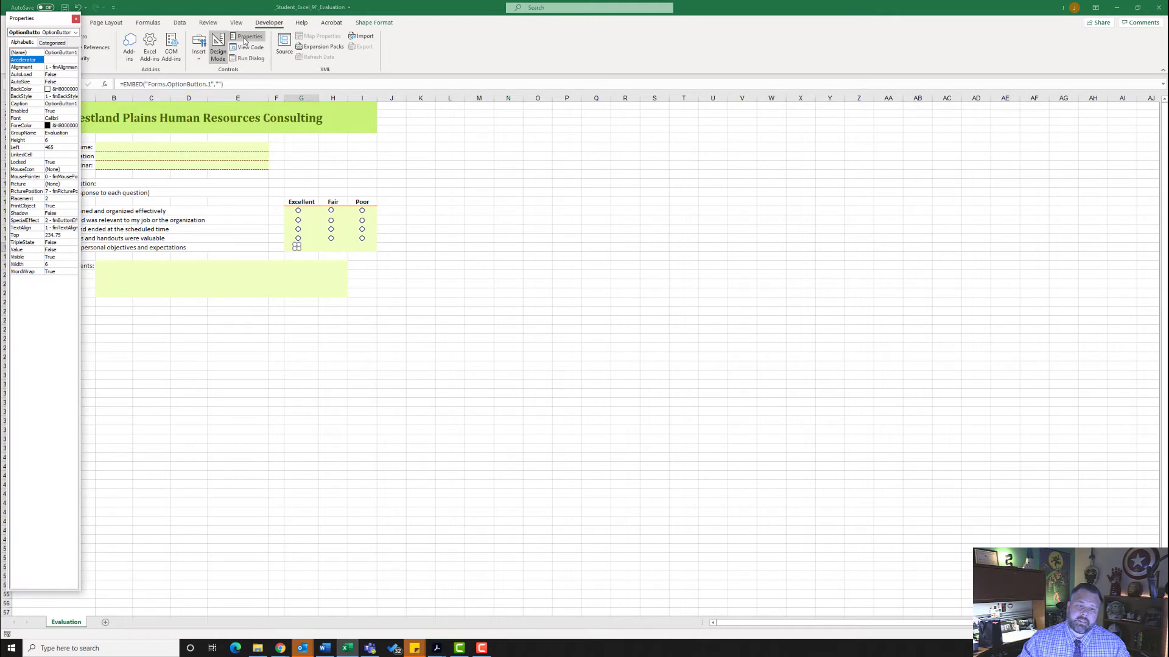
Move and widen the Properties window, then rename OptionButton1 to Q5E
drag(37, 21, 629, 43)
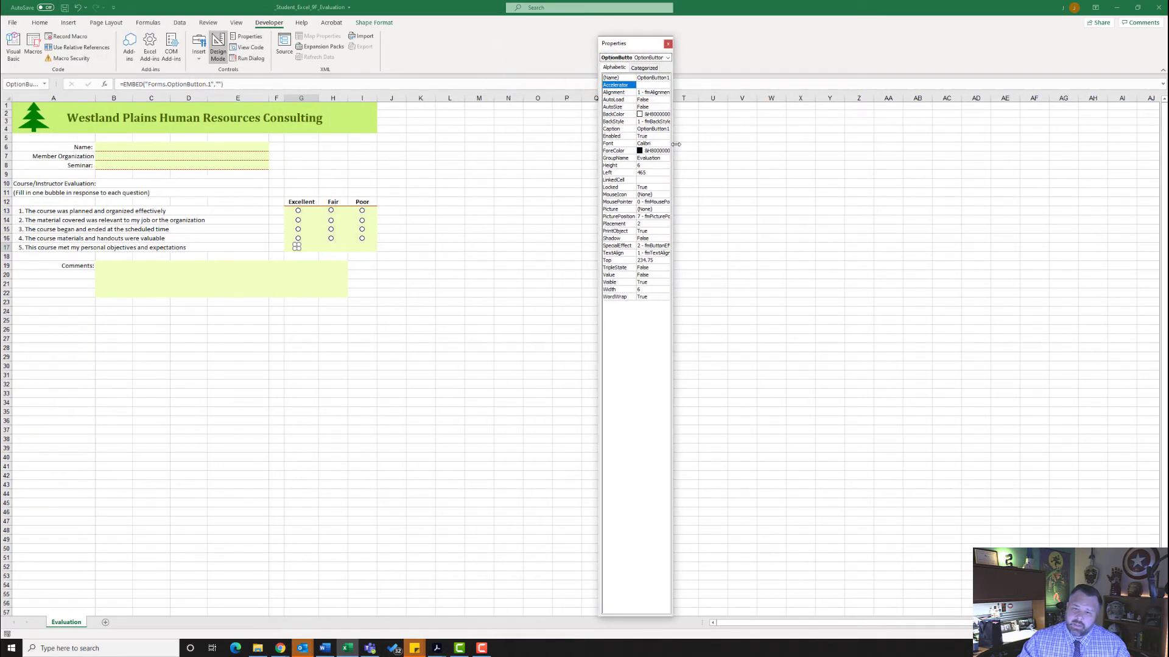
drag(674, 144, 775, 155)
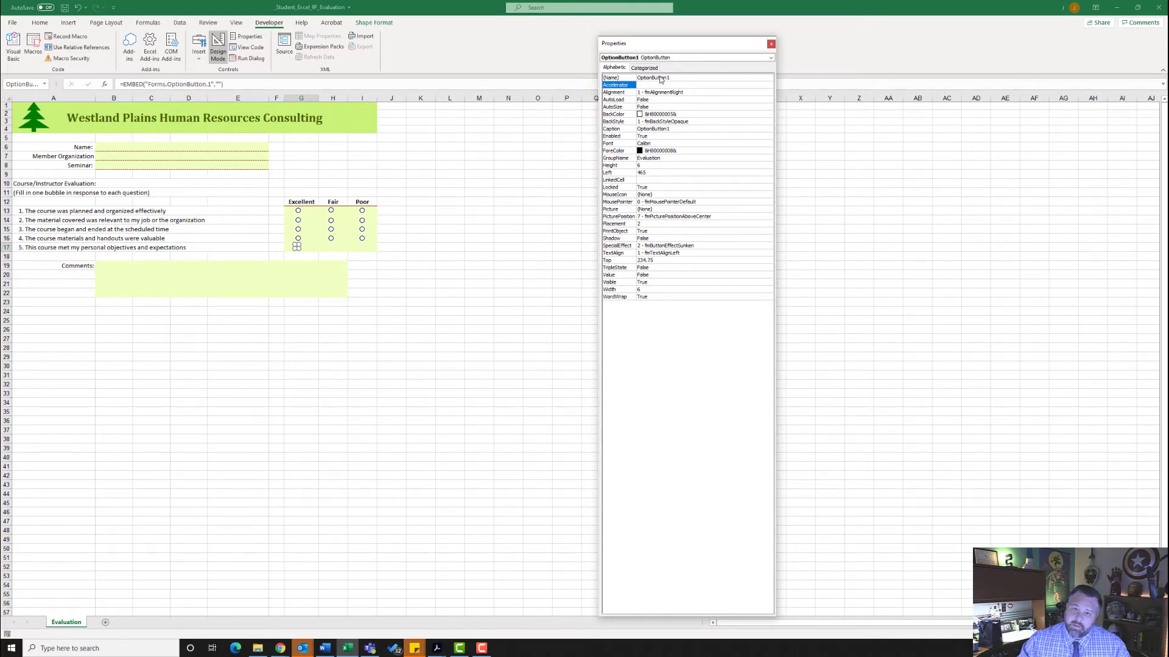
click(657, 78)
drag(668, 77, 629, 84)
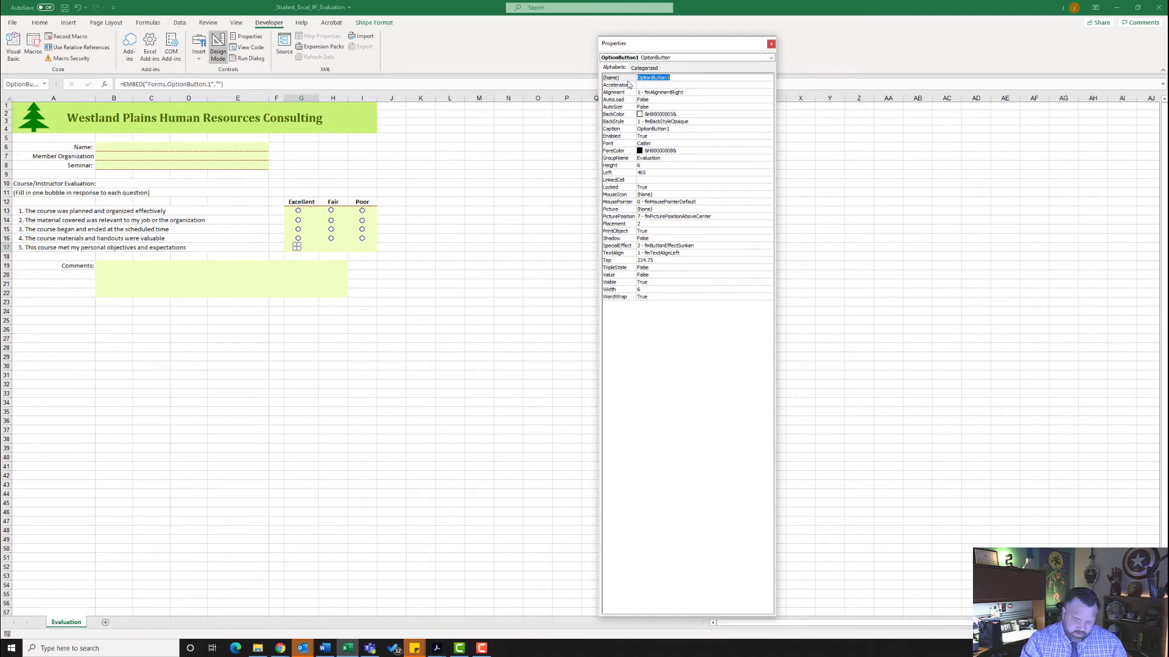
text(Q5E)
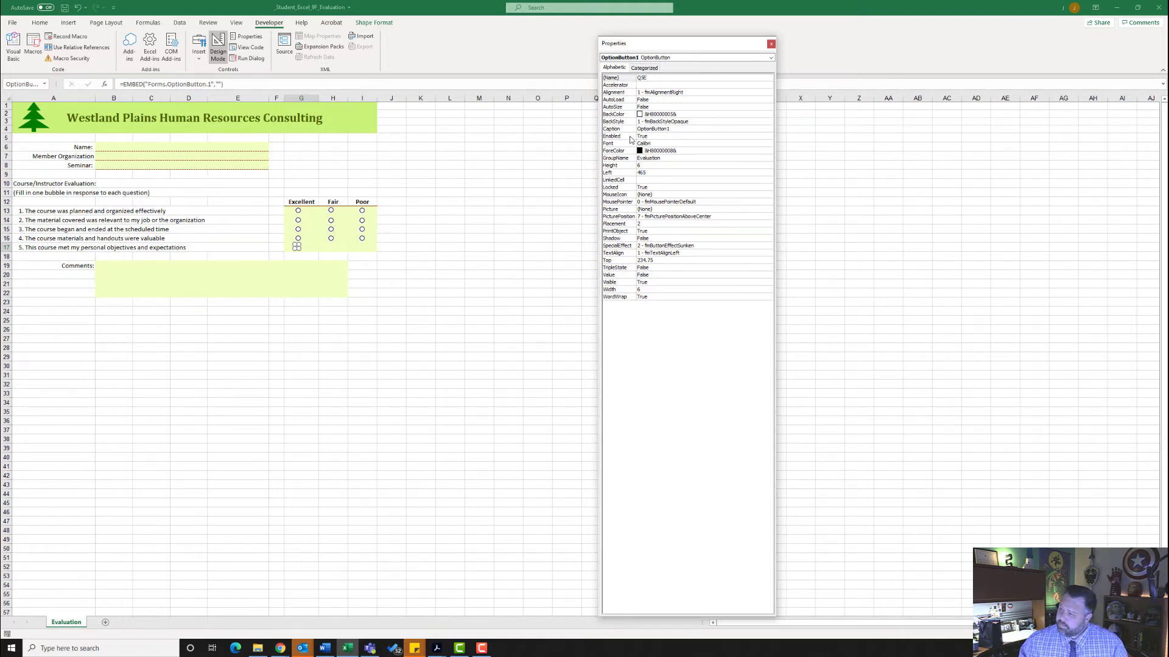
Clear the Q5E caption and change its GroupName from Evaluation to Question5
click(652, 129)
click(680, 129)
drag(668, 129, 637, 129)
key(BackSpace)
click(661, 130)
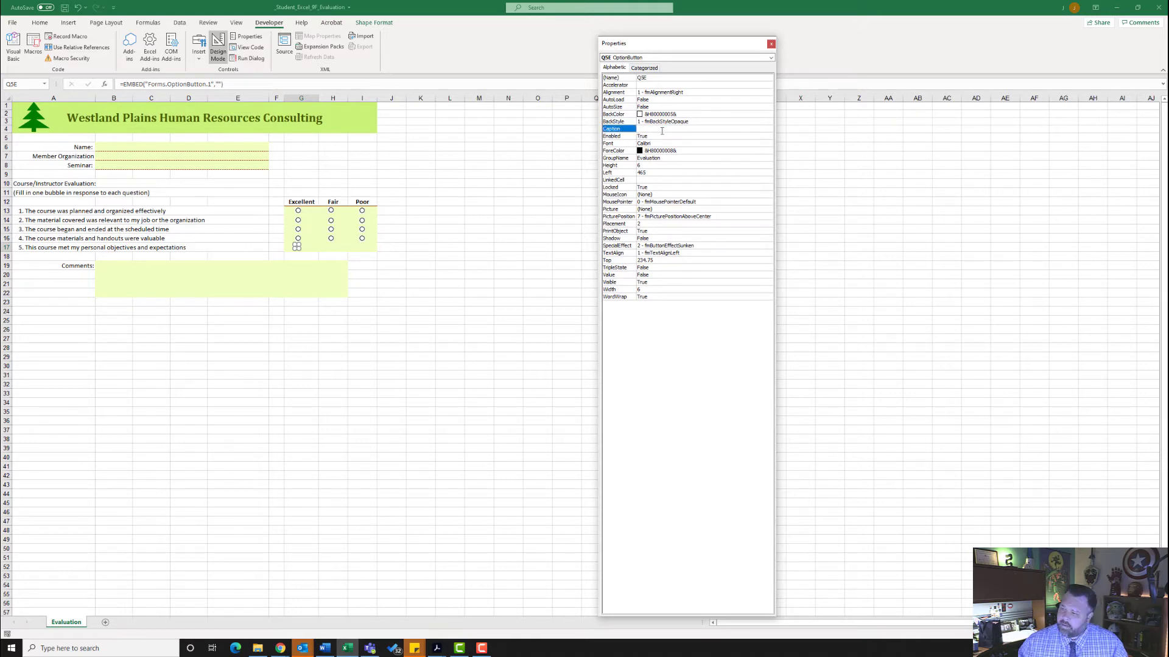
click(650, 160)
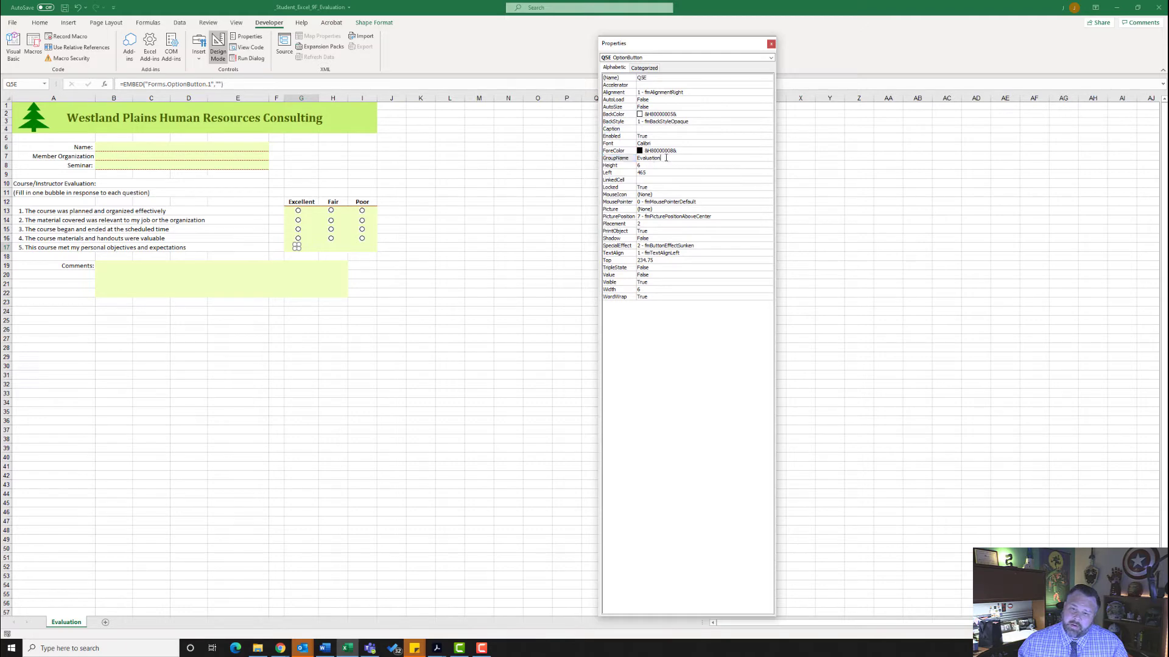
drag(664, 159, 628, 154)
key(BackSpace)
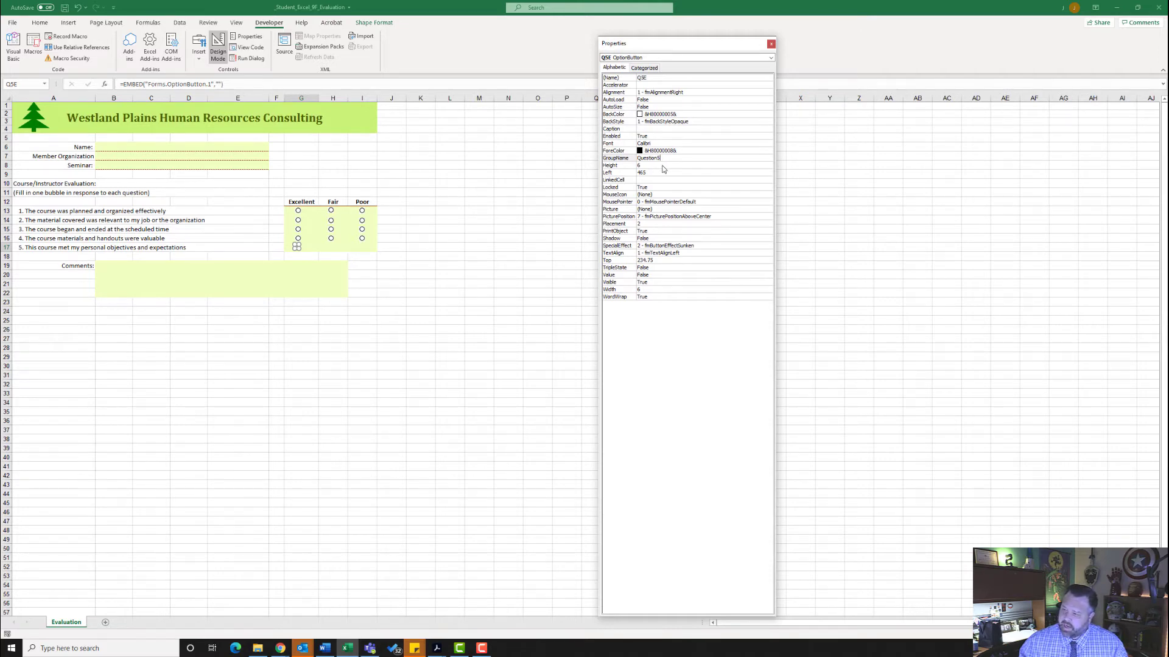
click(642, 167)
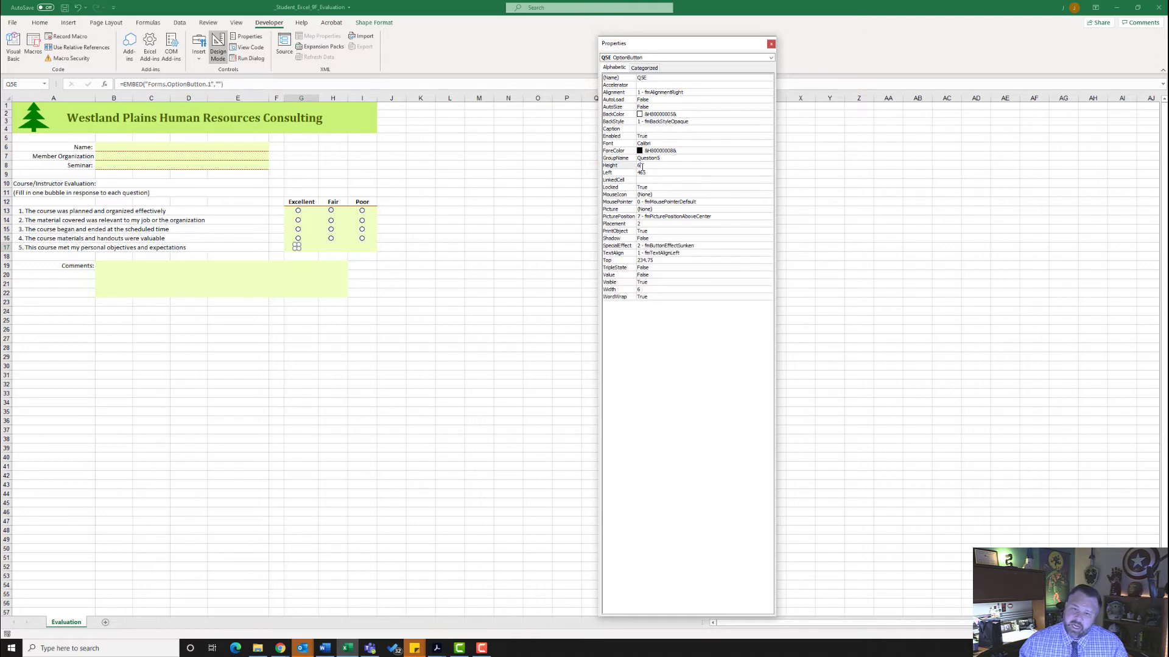
Set Height to 9.75, Left to 465 and Top to 234.75, then select the Width value
double_click(643, 166)
text(9.75)
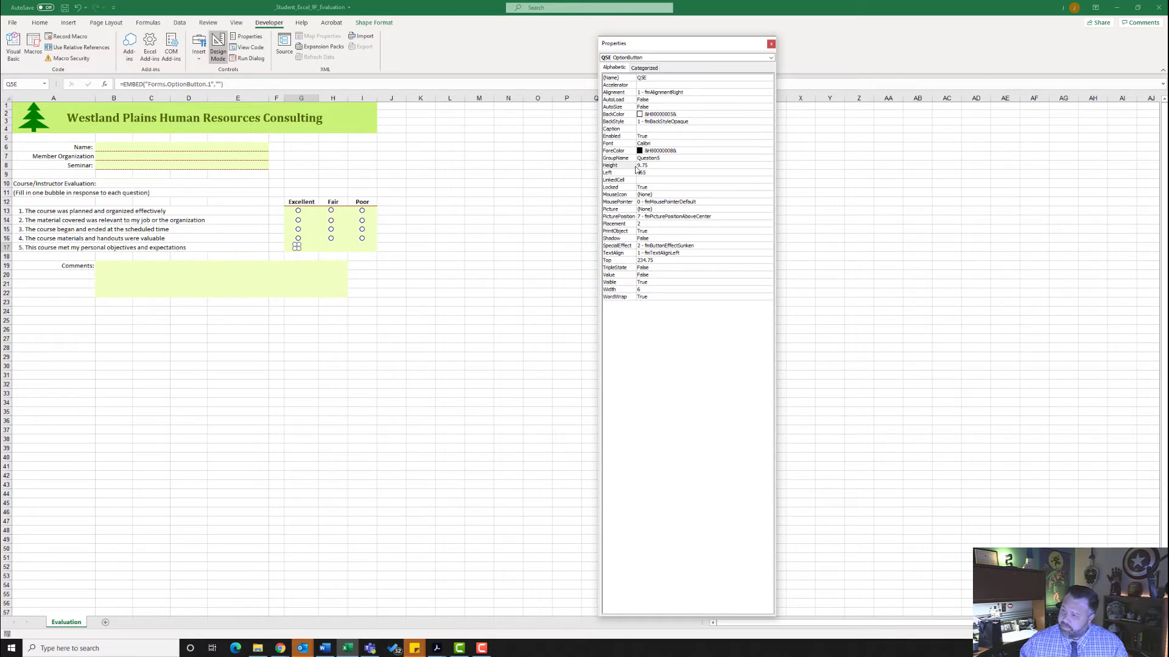
click(648, 172)
drag(648, 172, 625, 172)
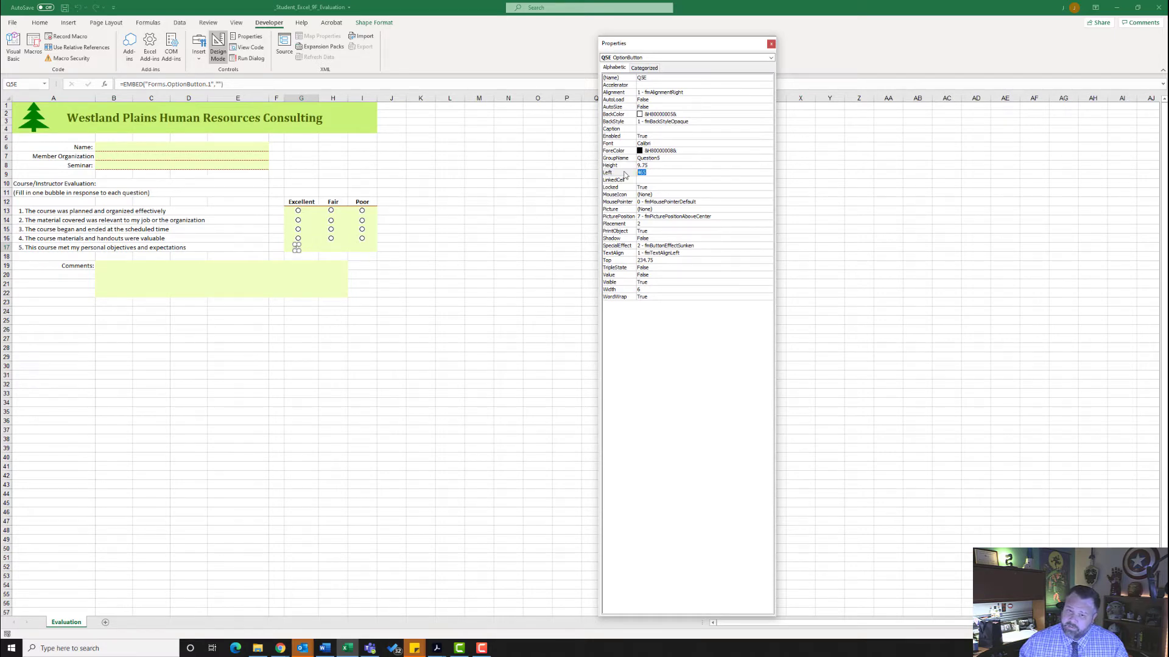
text(46)
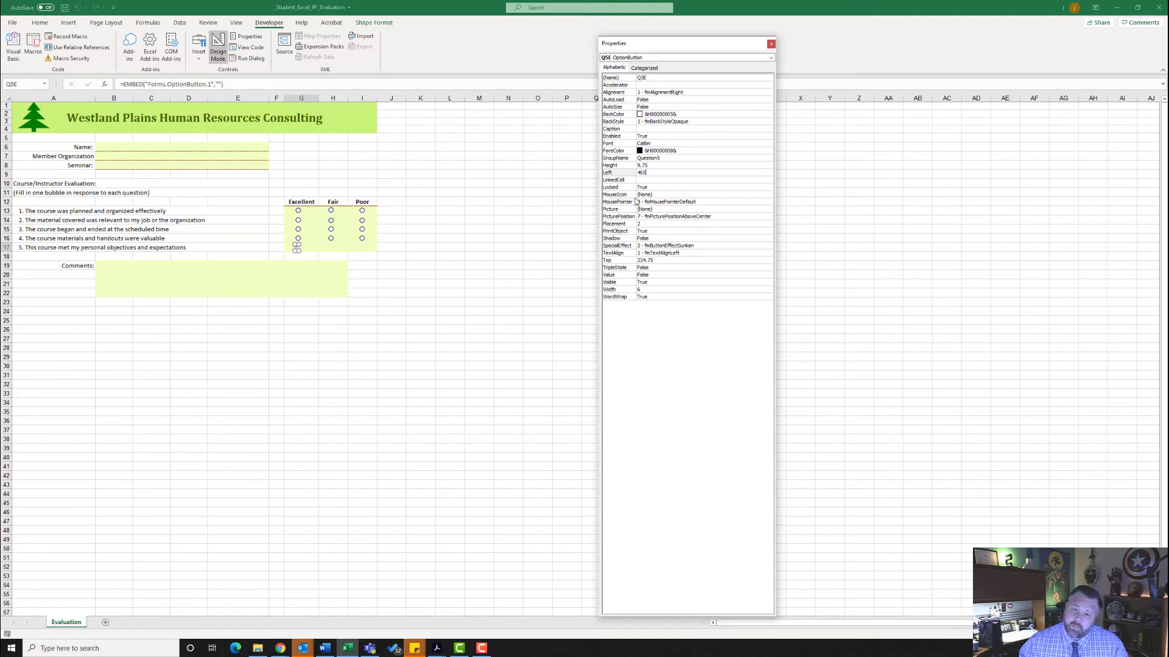
click(635, 260)
click(635, 260)
text(2)
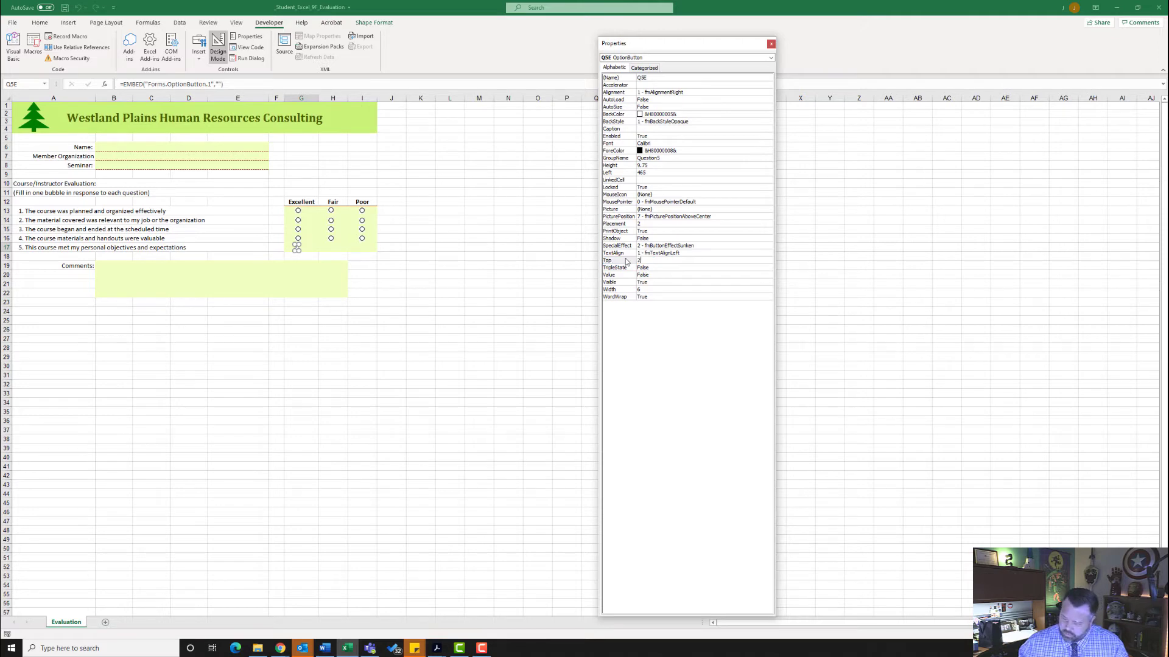
text(34.75)
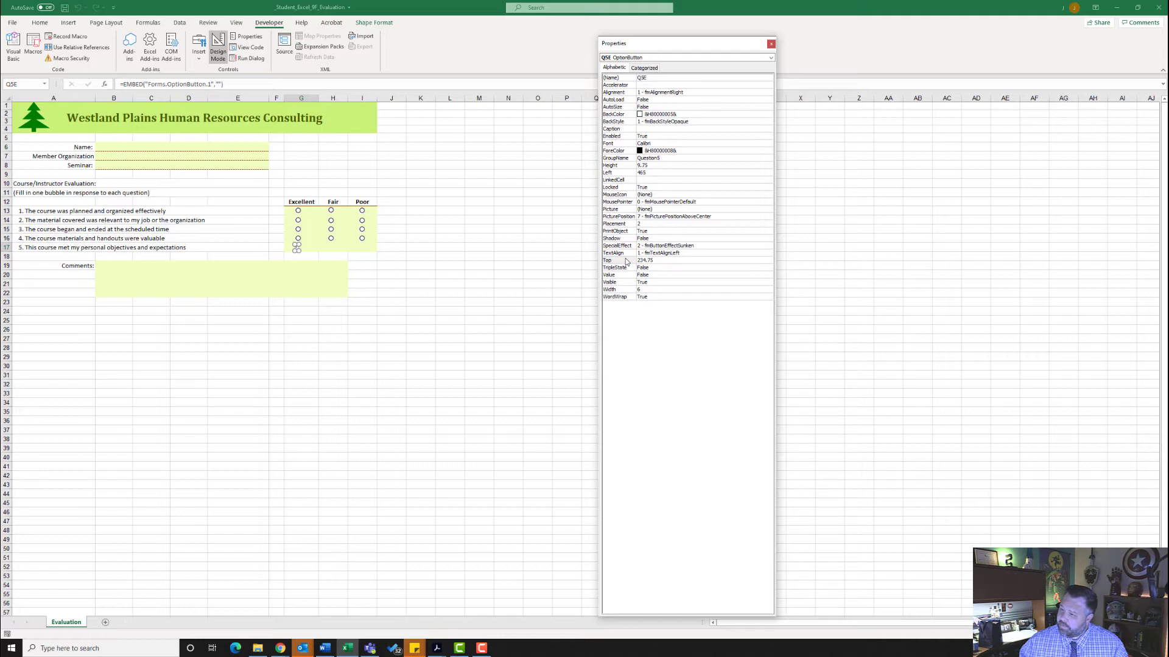
click(645, 290)
double_click(645, 289)
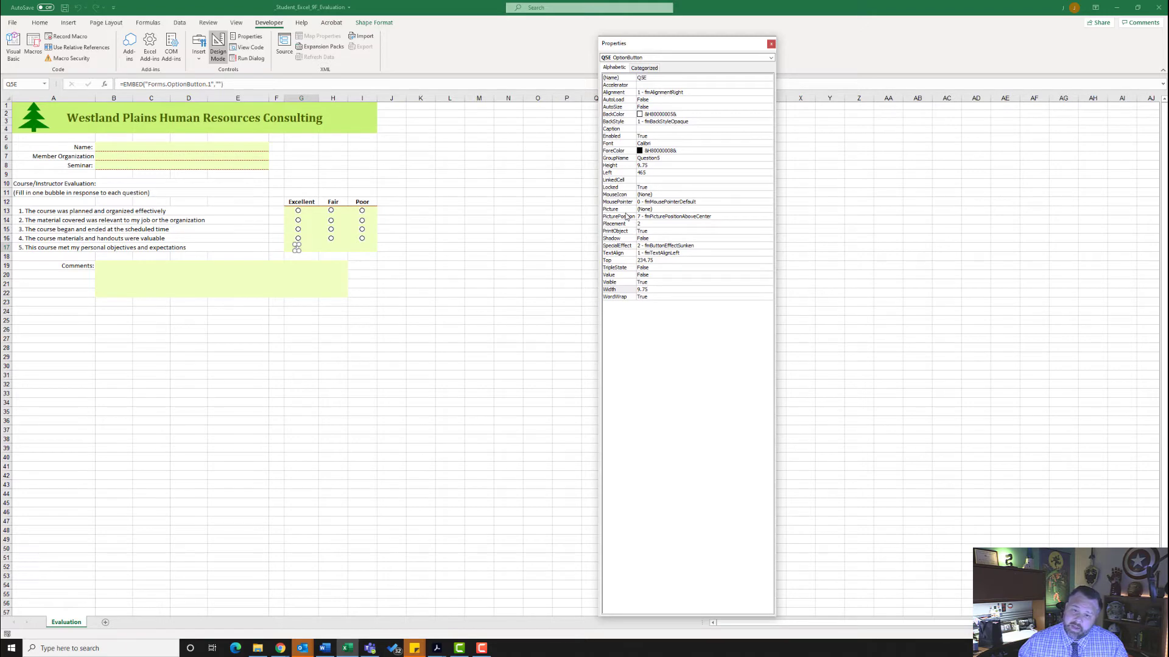
Set SpecialEffect to 0 - fmButtonEffectFlat, close the Properties window, and deselect the button
click(694, 247)
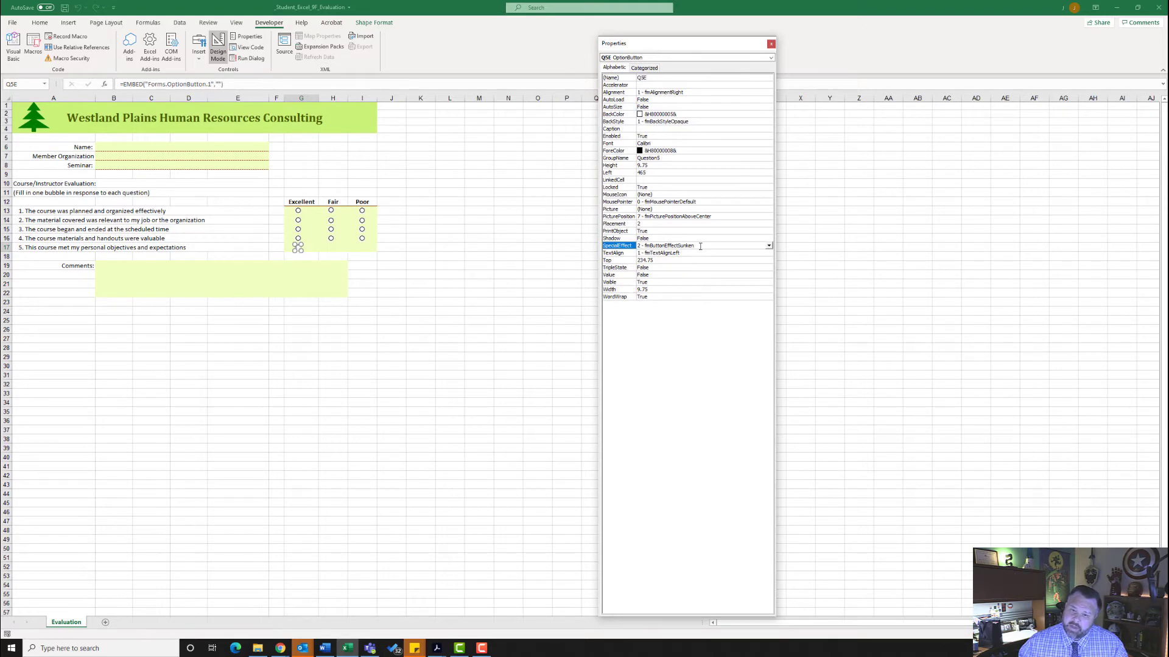
click(769, 246)
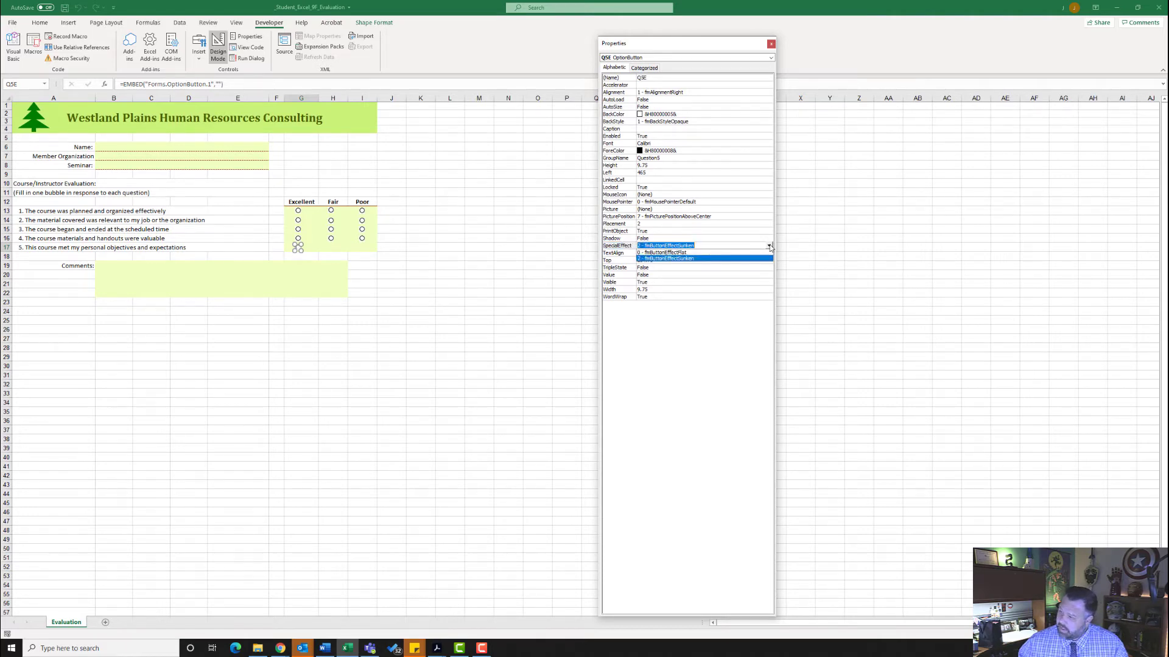
click(672, 252)
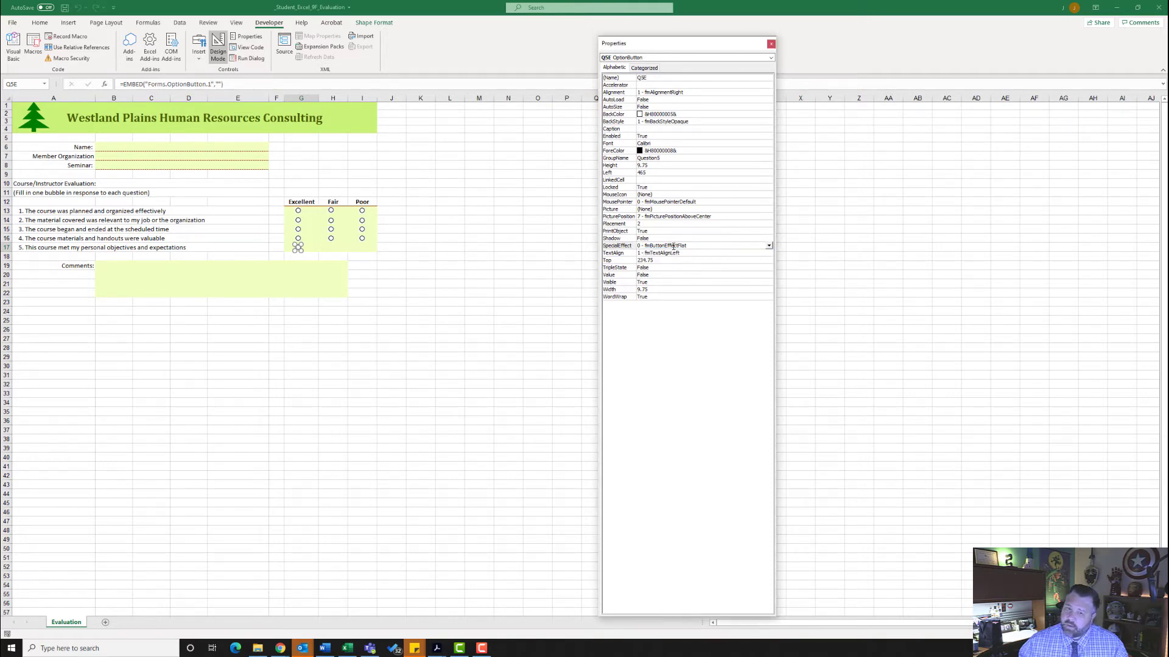
click(770, 45)
click(358, 166)
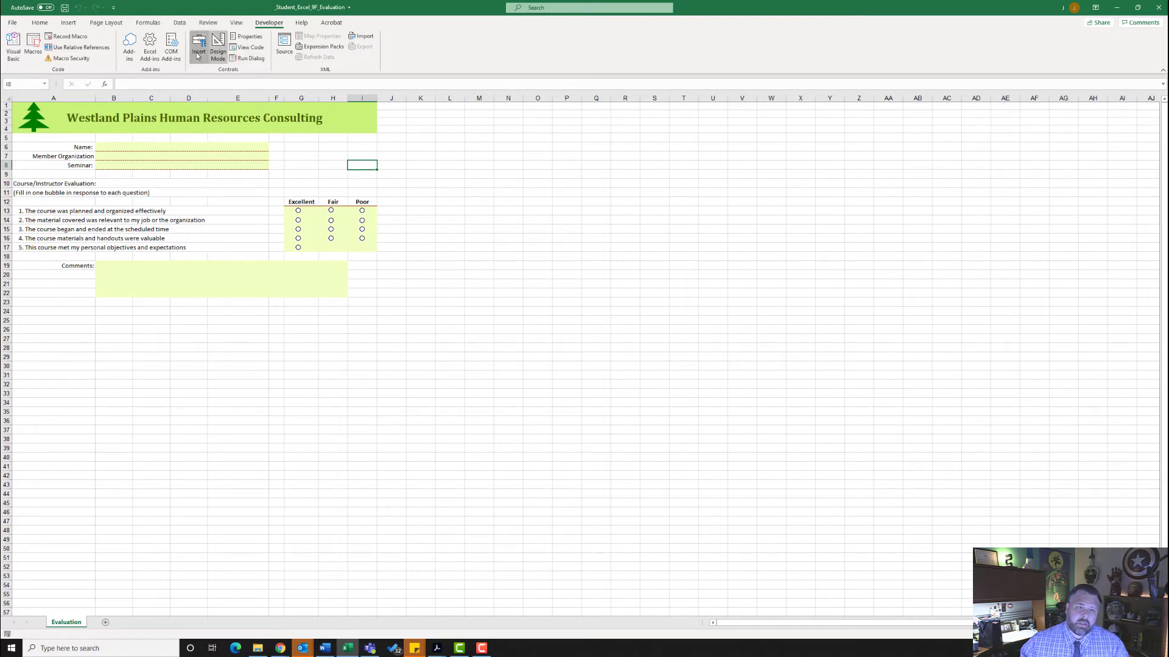
Insert an ActiveX option button in H17 under Fair and show its properties
click(198, 57)
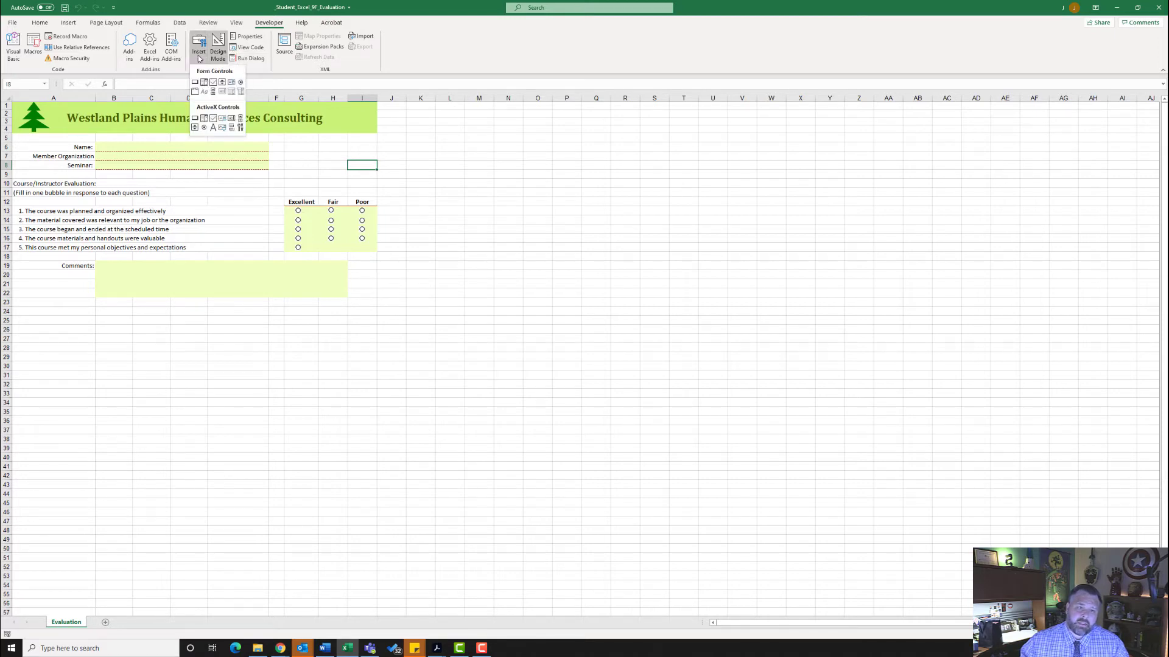
click(204, 129)
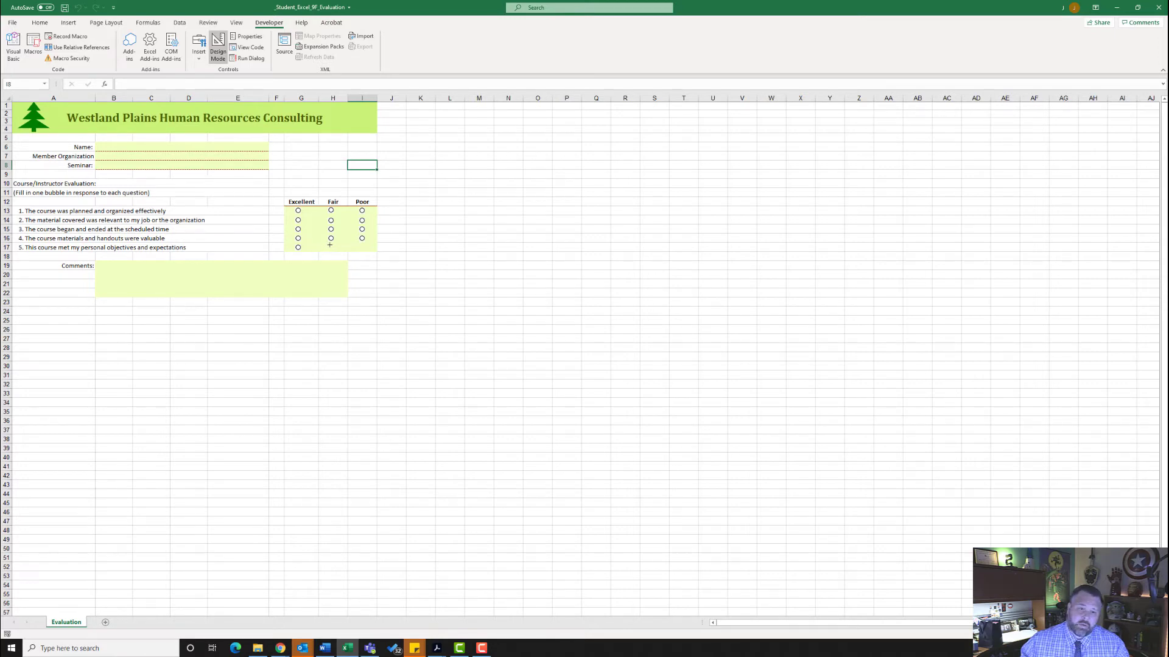
click(330, 246)
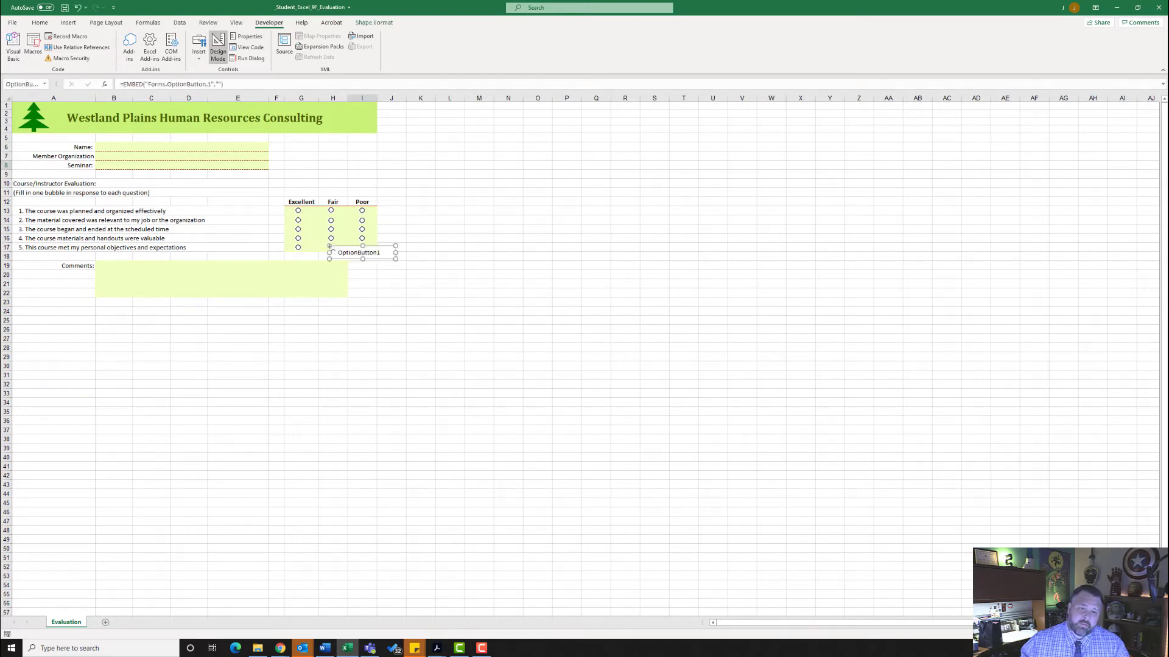
click(255, 37)
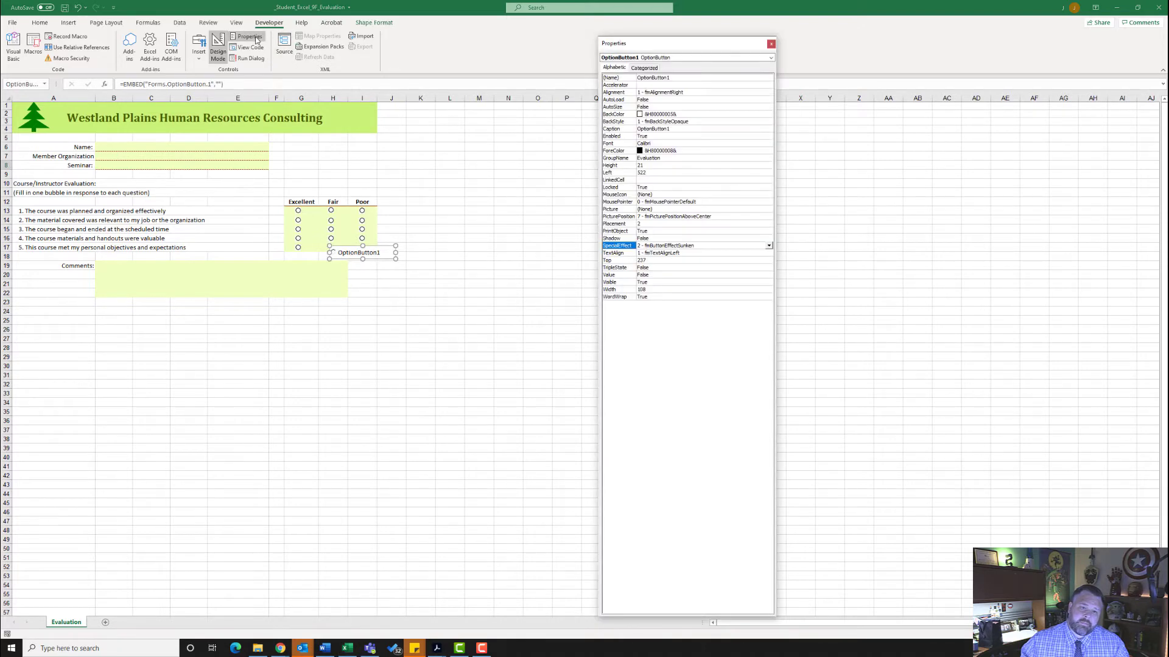
Rename the option button from OptionButton1 to Q5F in Properties
click(663, 78)
drag(677, 78, 633, 79)
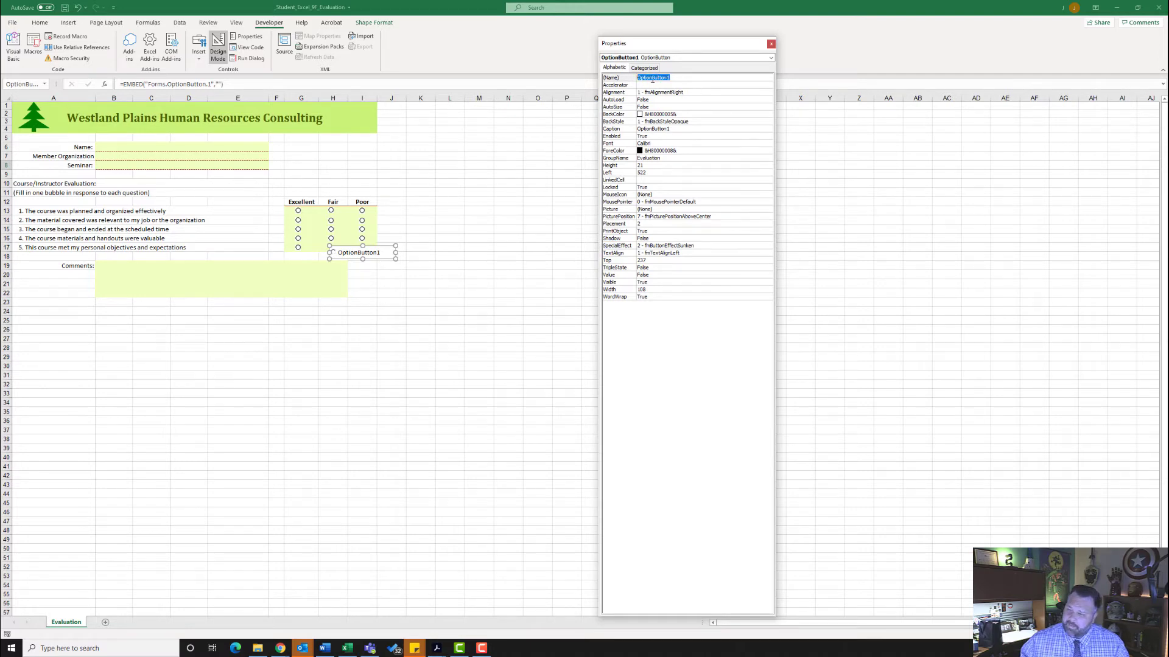
key(BackSpace)
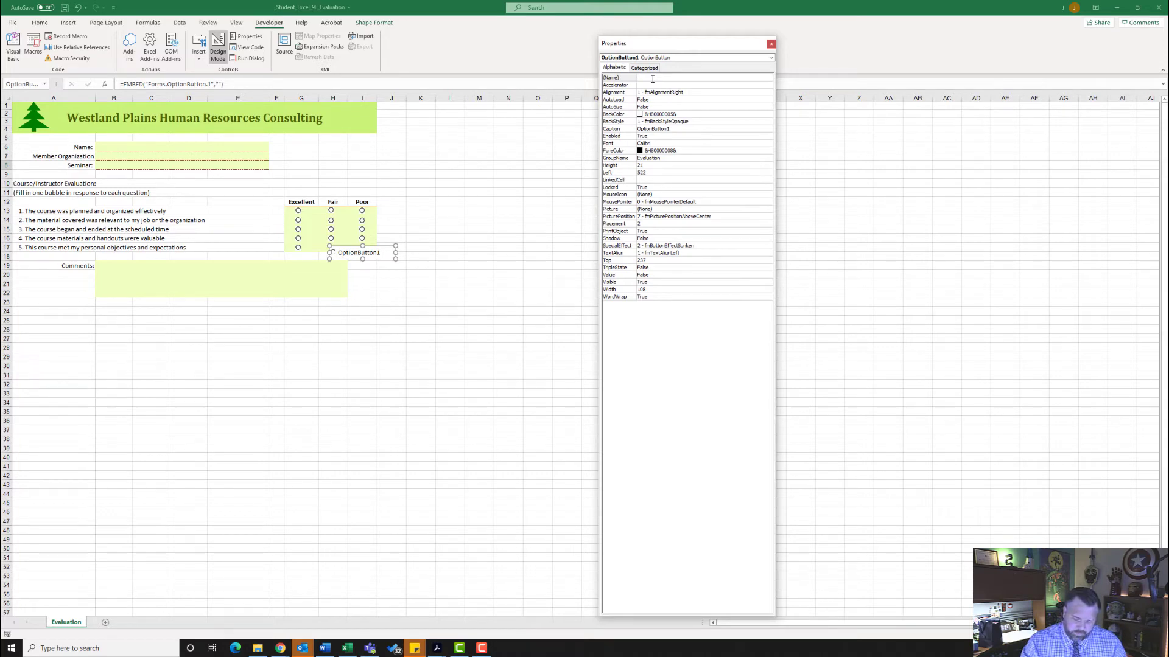
text(Q5F)
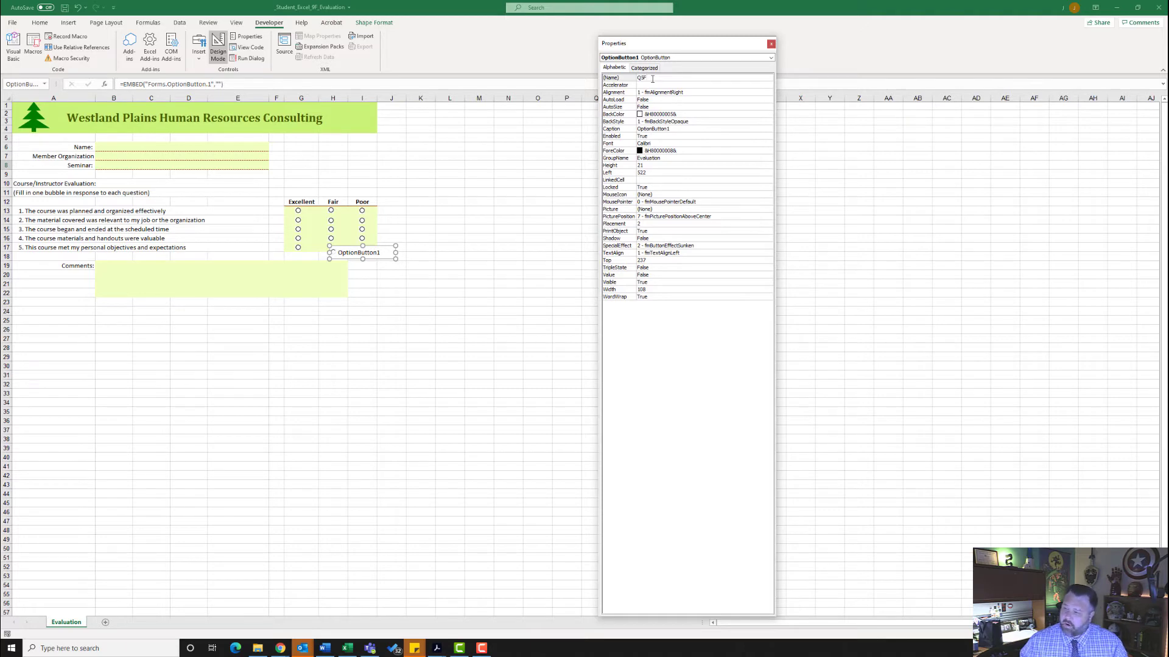
Clear the button's caption and change its GroupName from Evaluation to Question5
click(650, 129)
drag(675, 129, 625, 124)
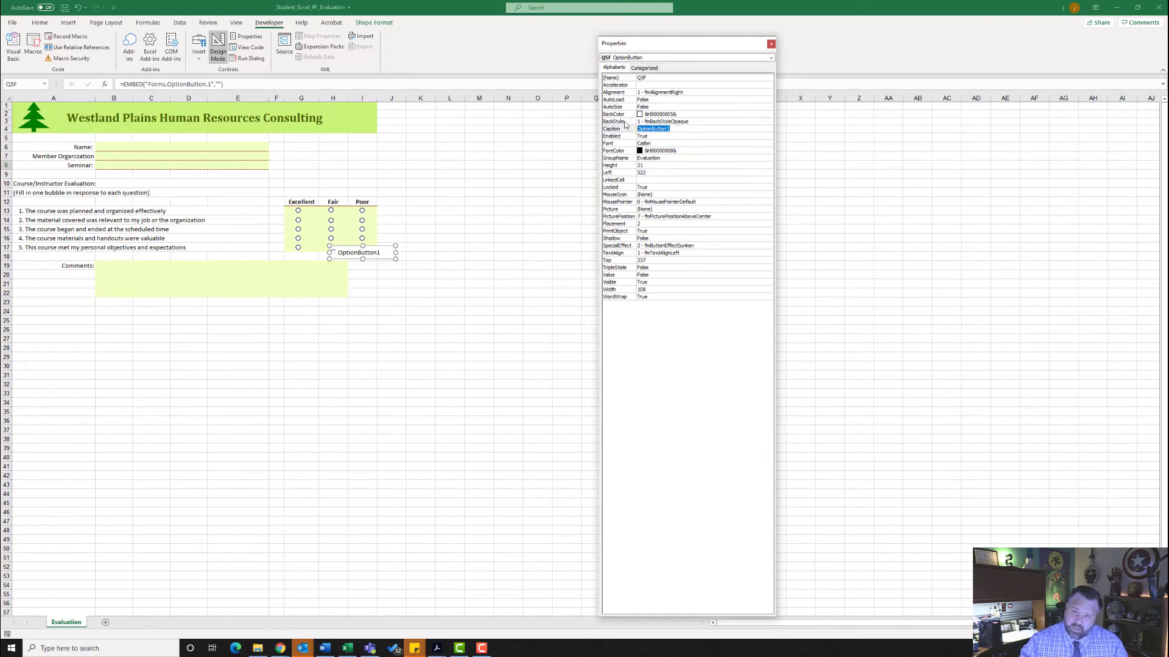
key(Delete)
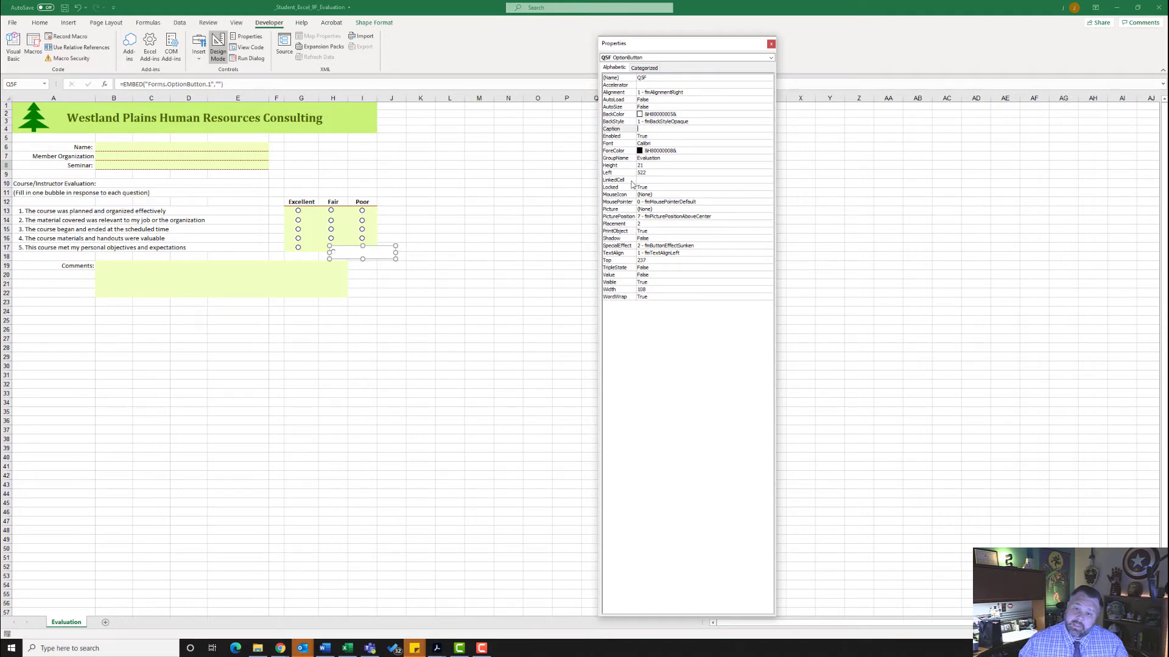
click(665, 159)
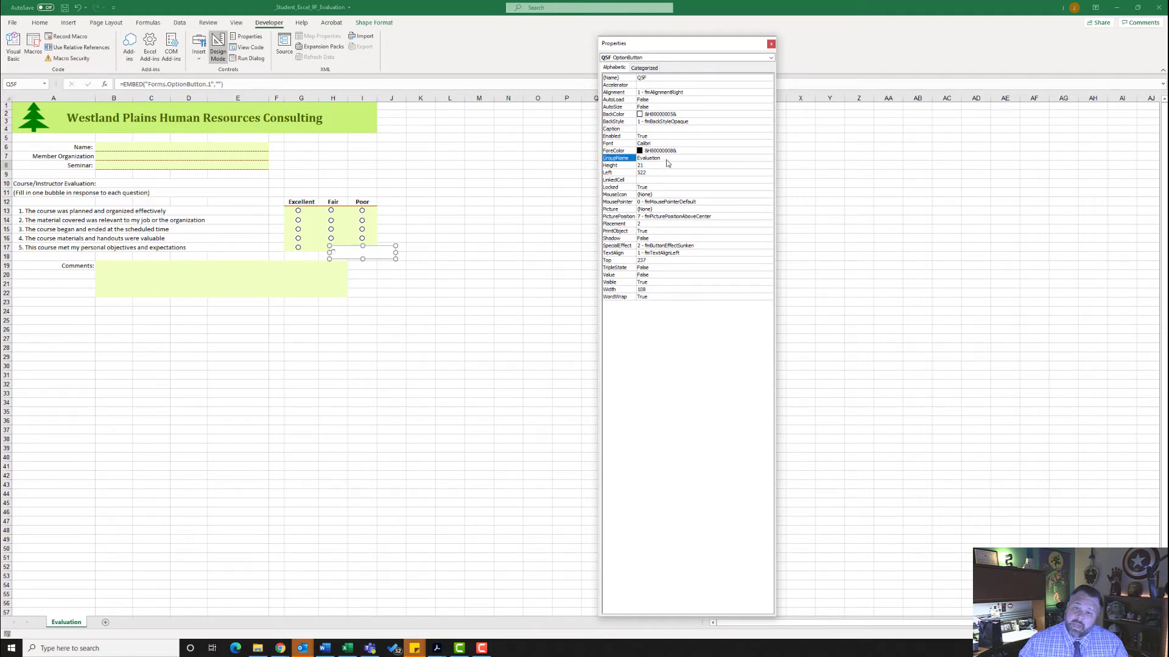
double_click(666, 158)
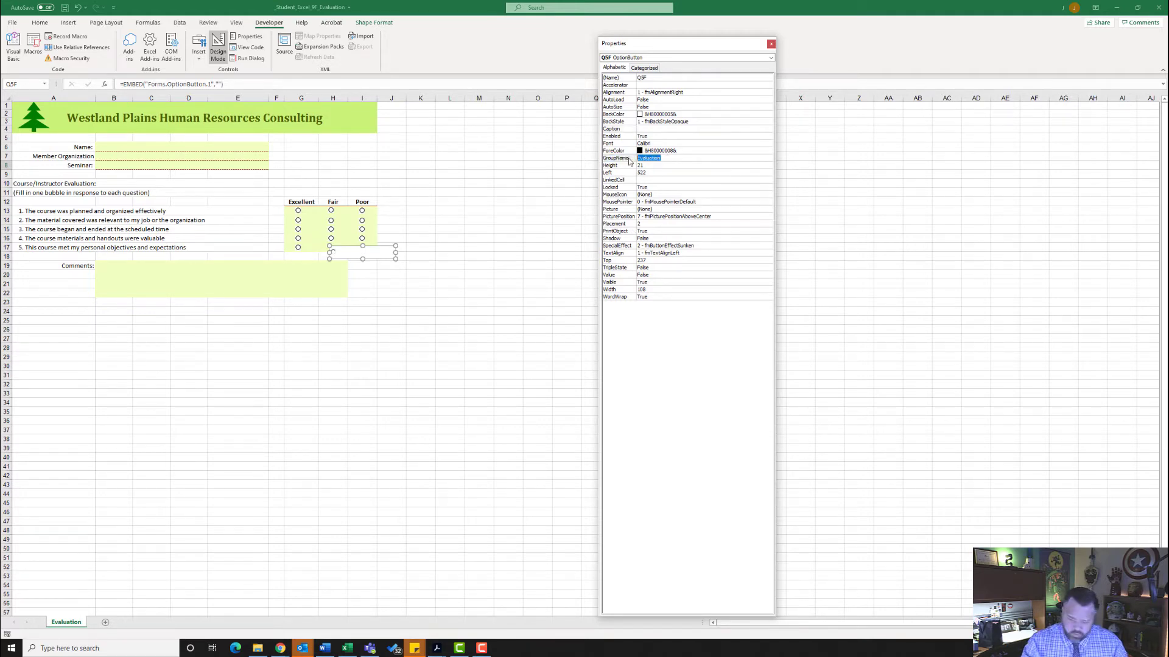
text(Question5)
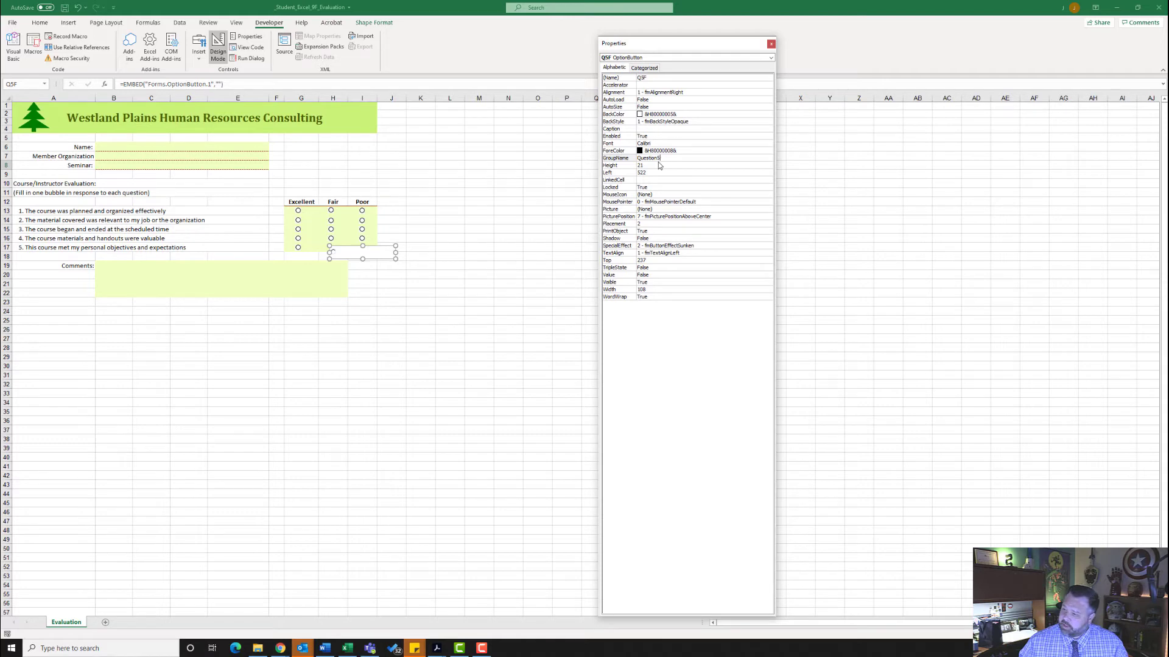
click(646, 166)
double_click(643, 165)
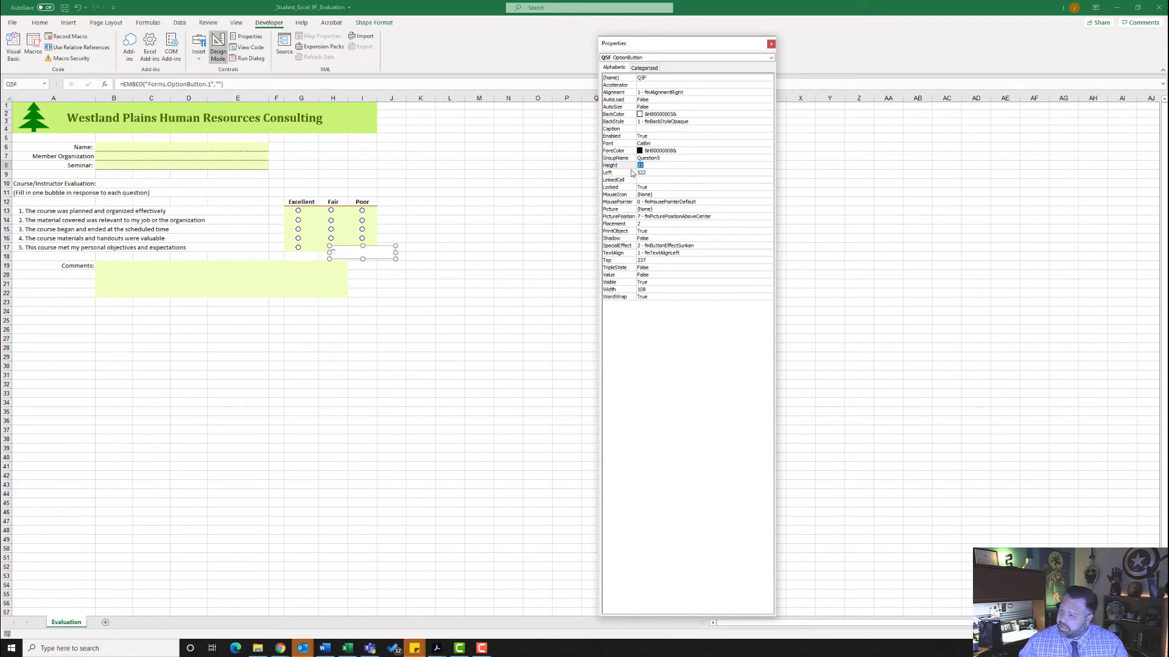
Set the Q5F button's Height to 9.75, Left to 519 and Top to 234.75
text(9)
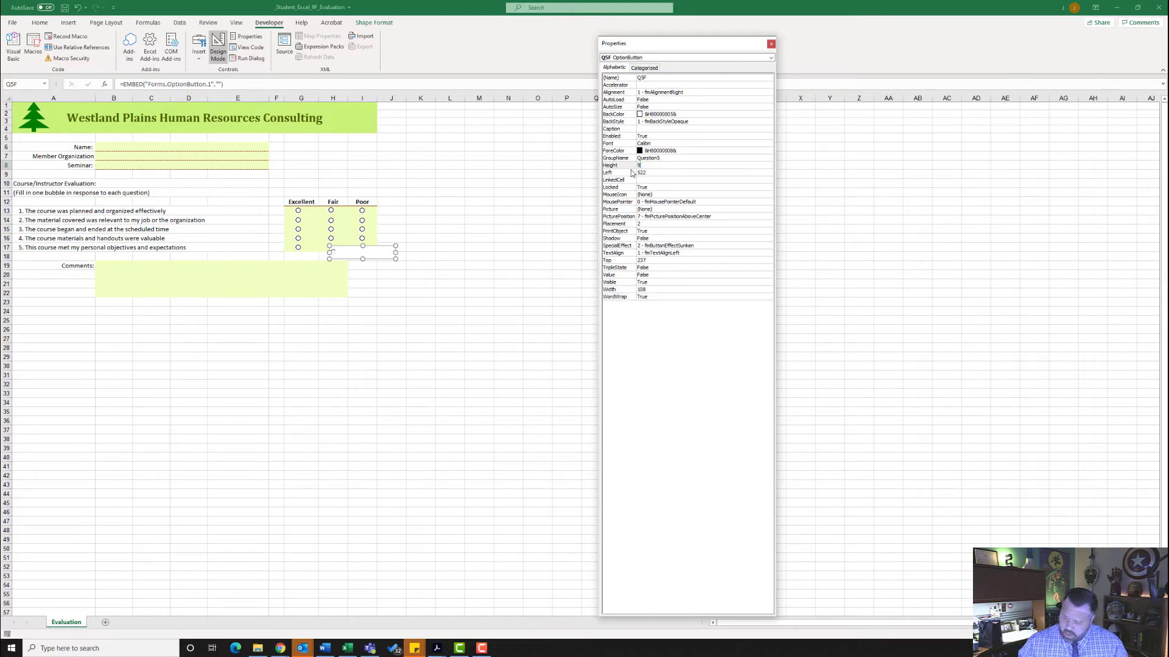
text(.75)
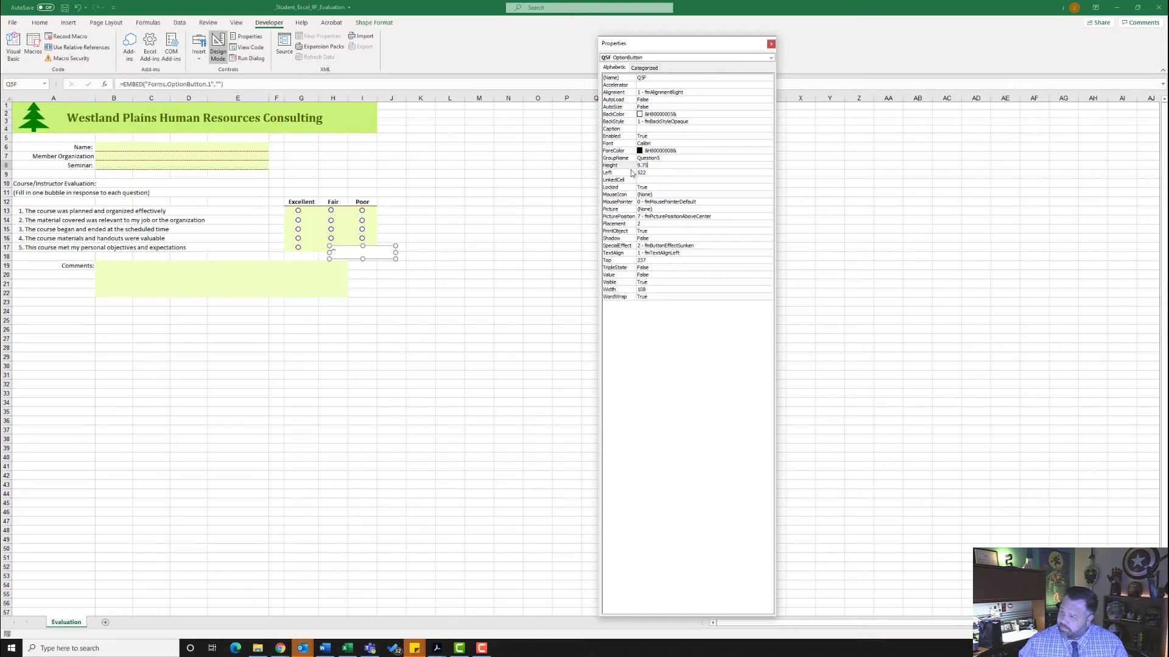
click(654, 173)
click(626, 176)
text(519)
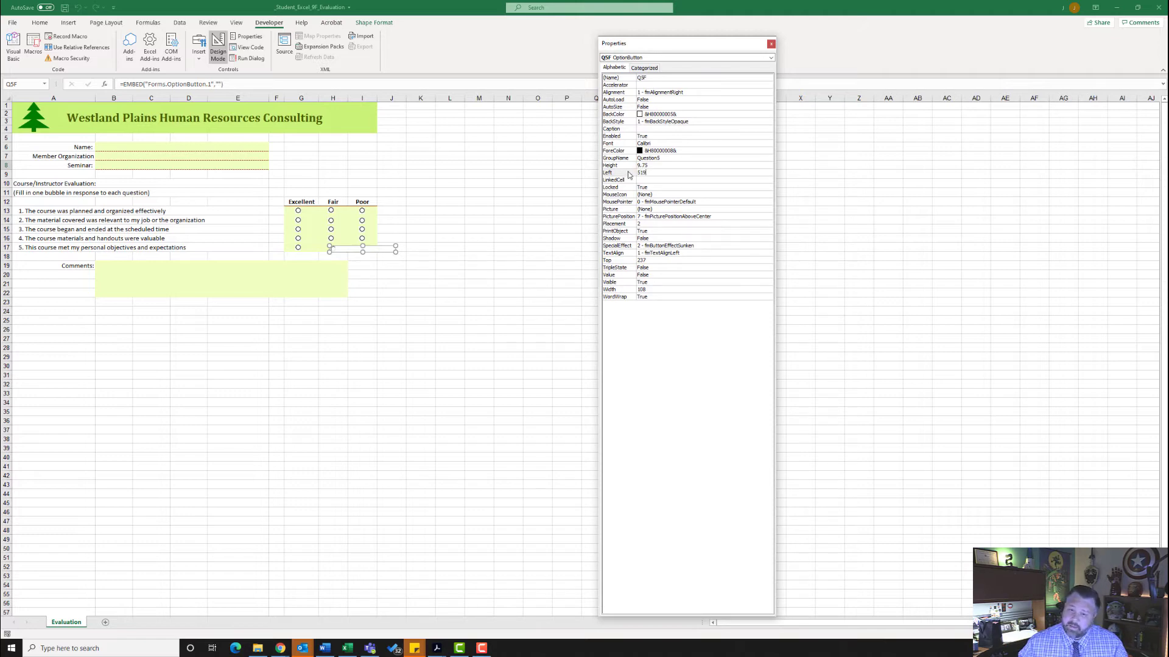
click(669, 260)
text(234)
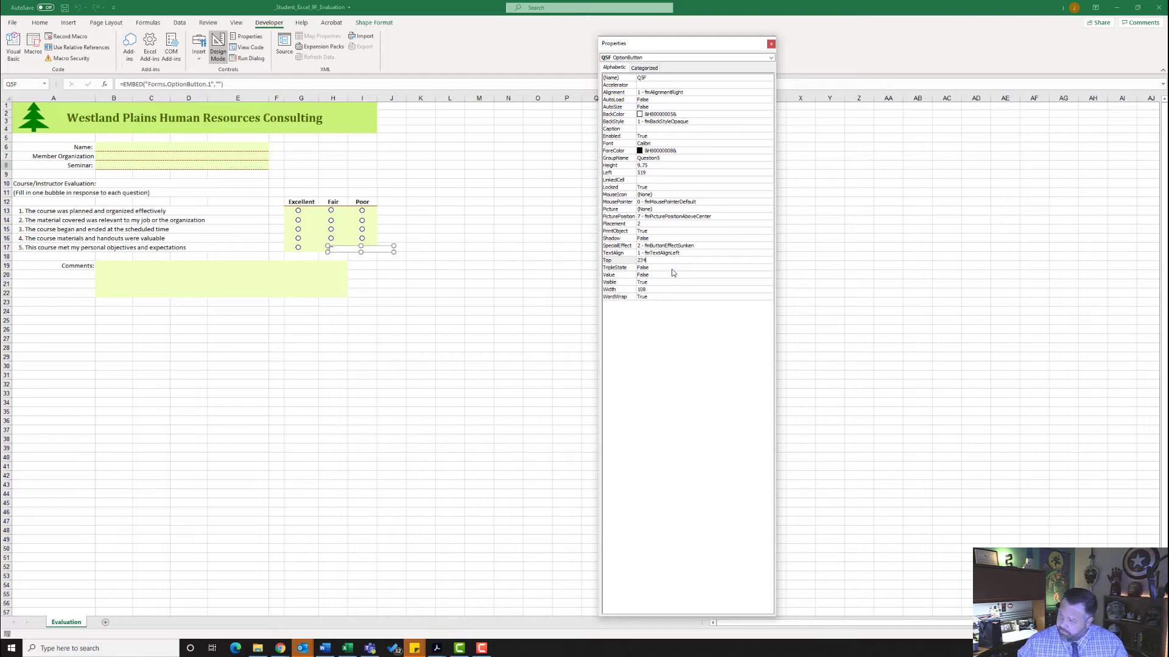
text(.75)
key(Return)
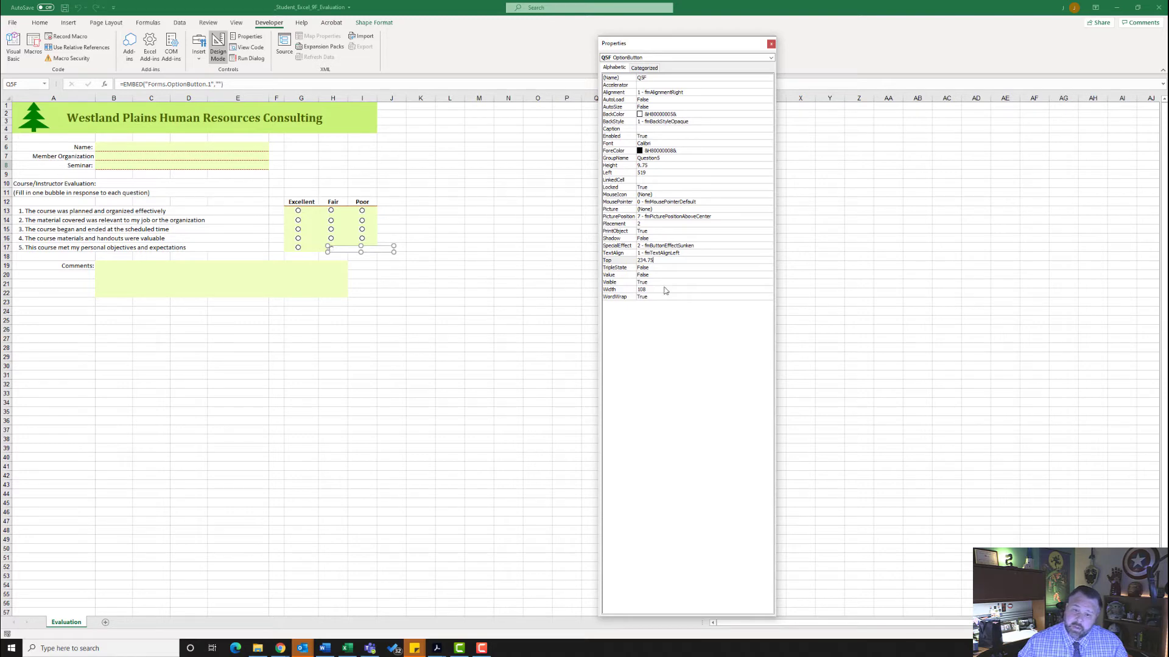
Set Width to 9.75 and SpecialEffect to Flat, then deselect by clicking cell J17
click(657, 290)
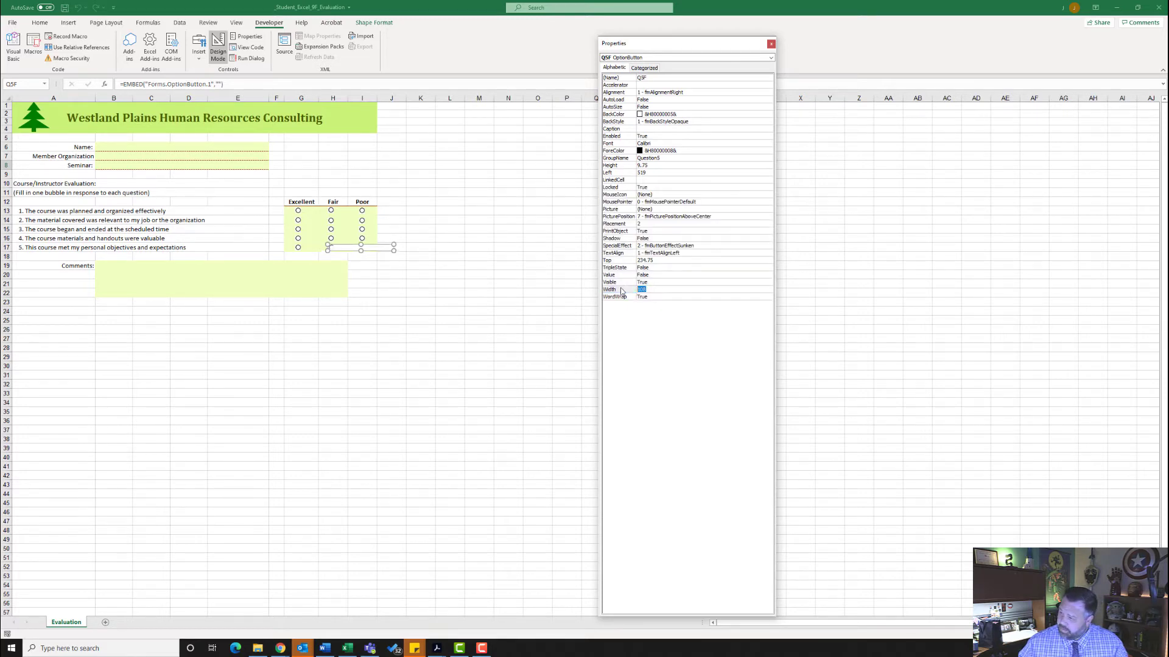
text(9.75)
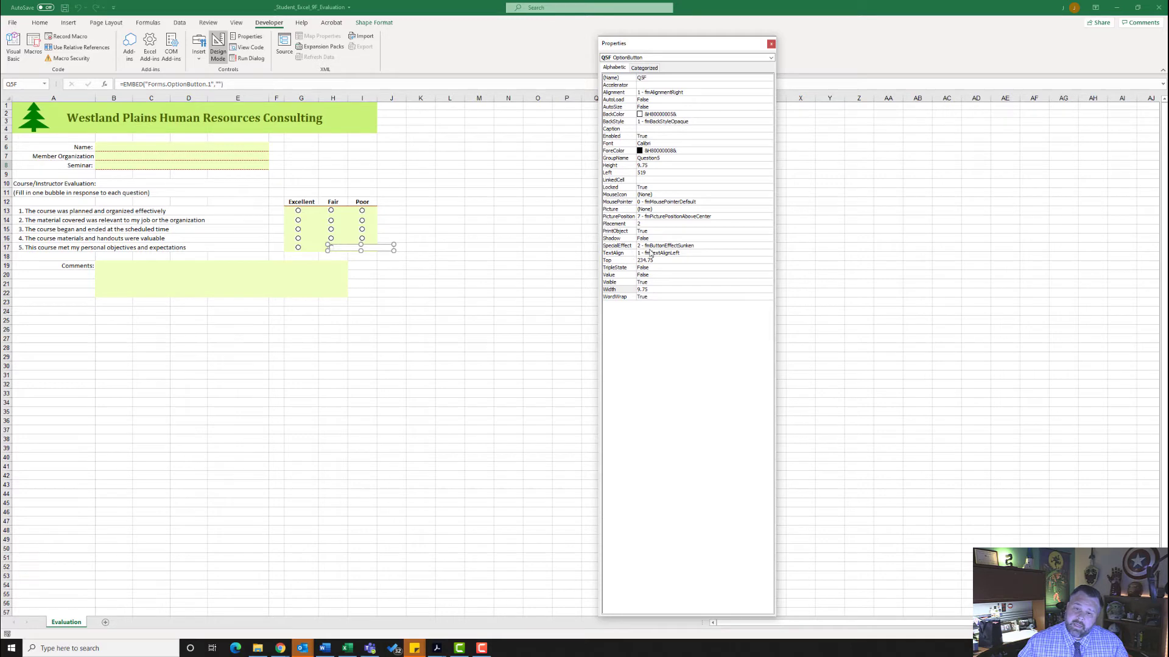
click(702, 246)
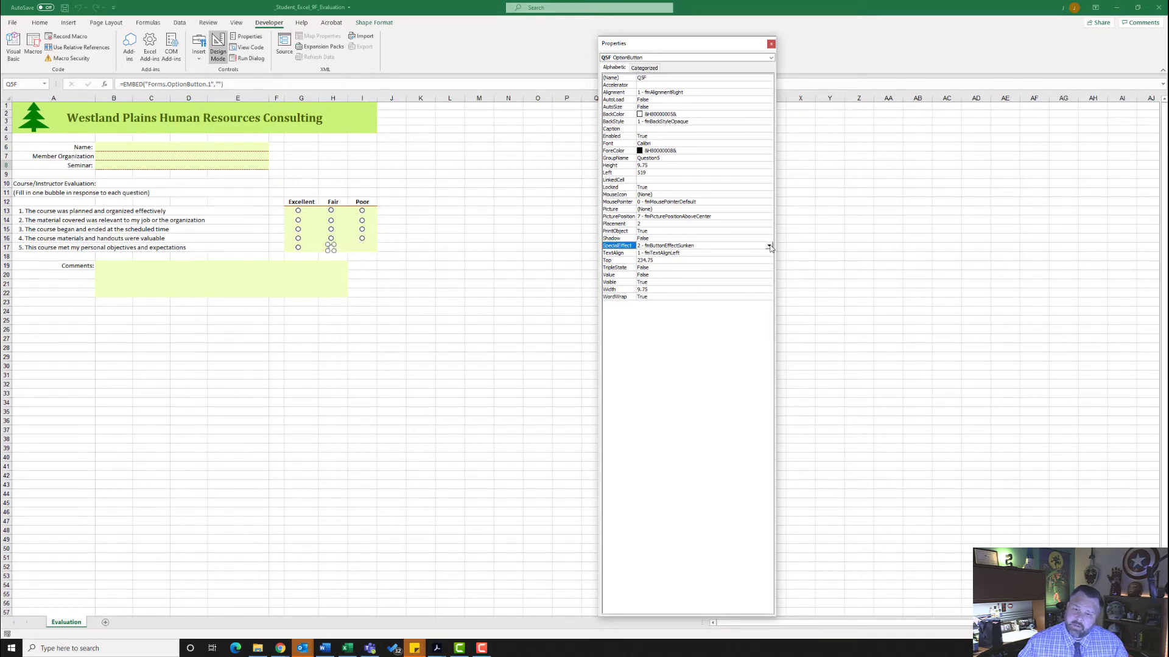
click(768, 245)
click(685, 253)
click(404, 248)
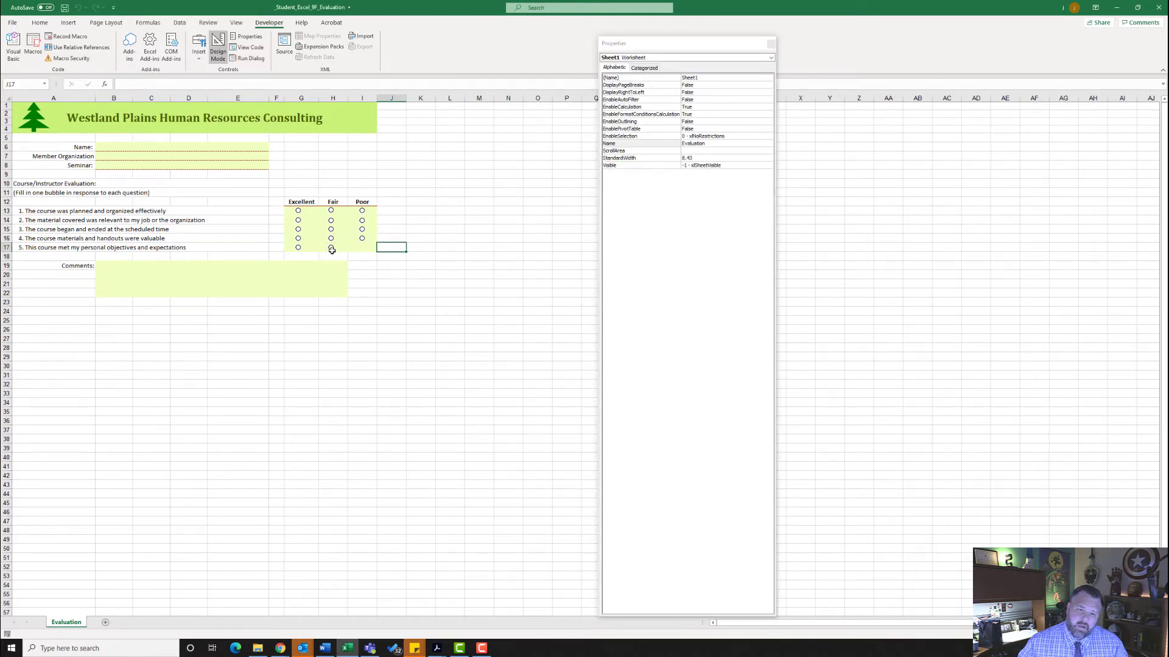
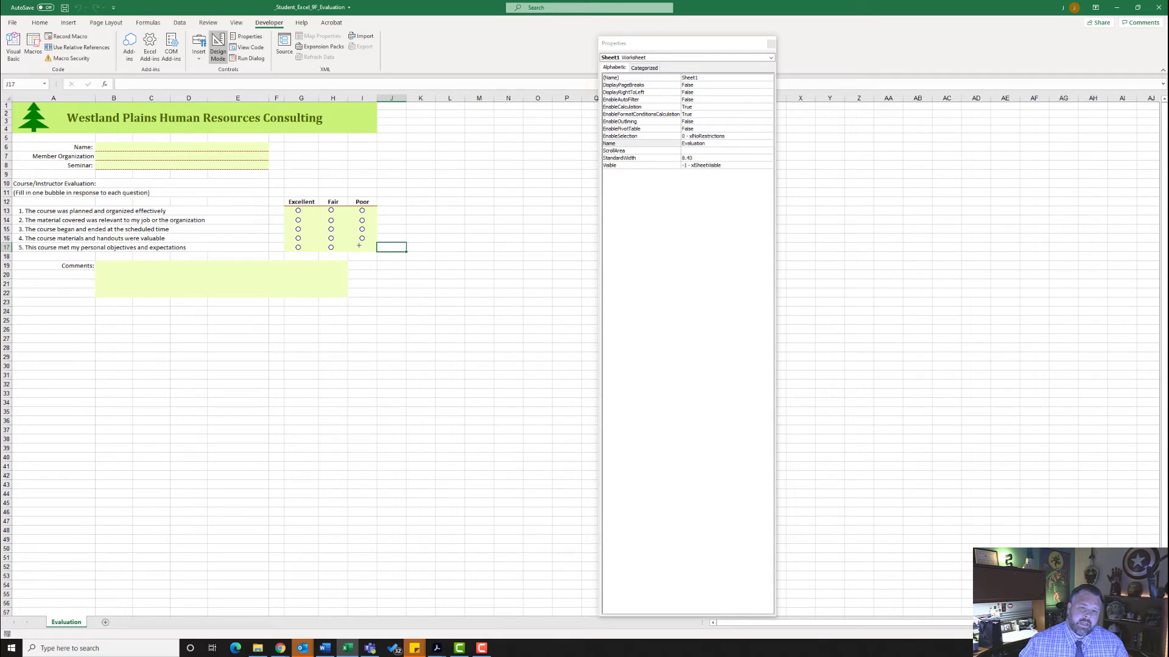
Place a Poor option button for question 5 at I17, named Q5P, with blank caption, group Question5
click(359, 245)
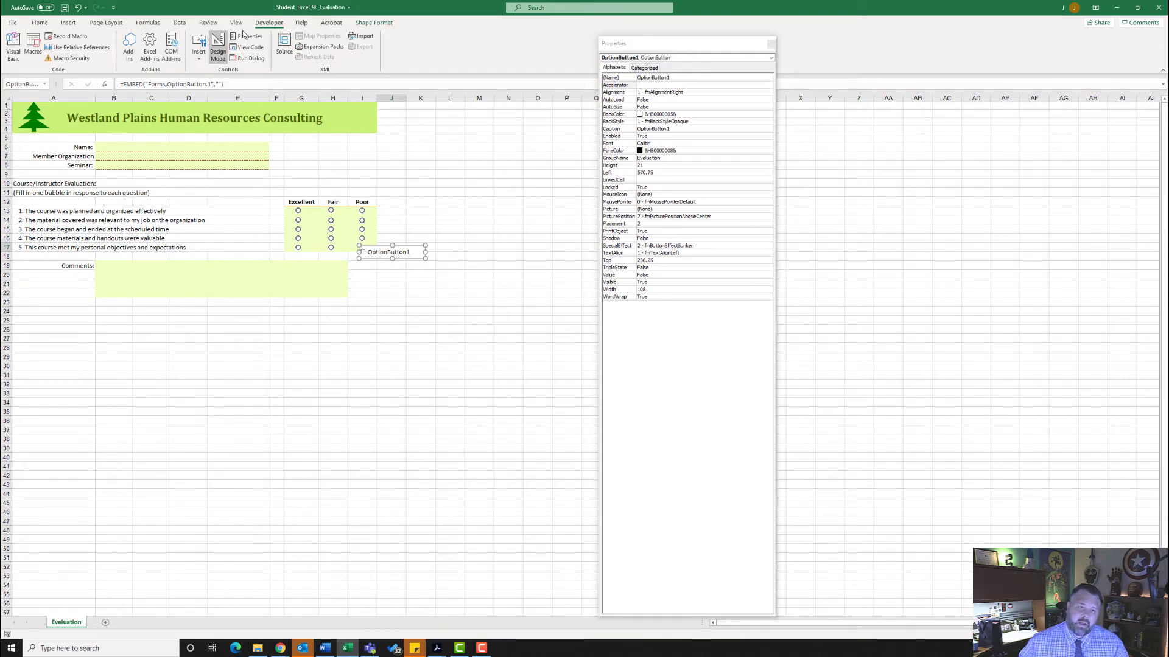
click(610, 78)
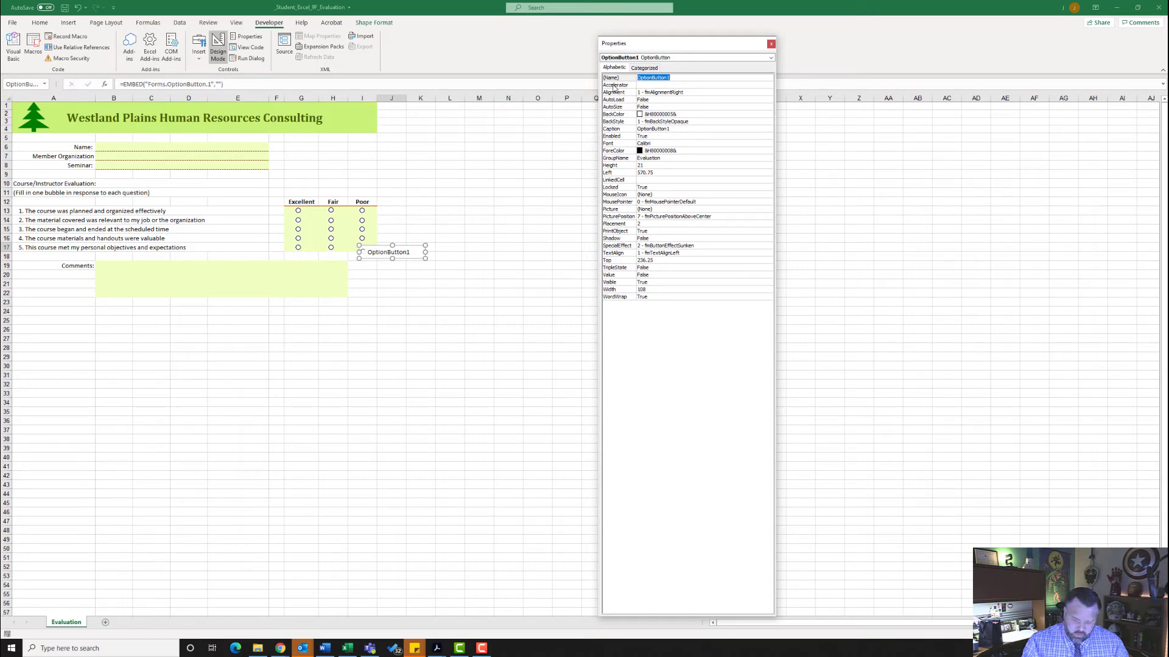
text(Q5)
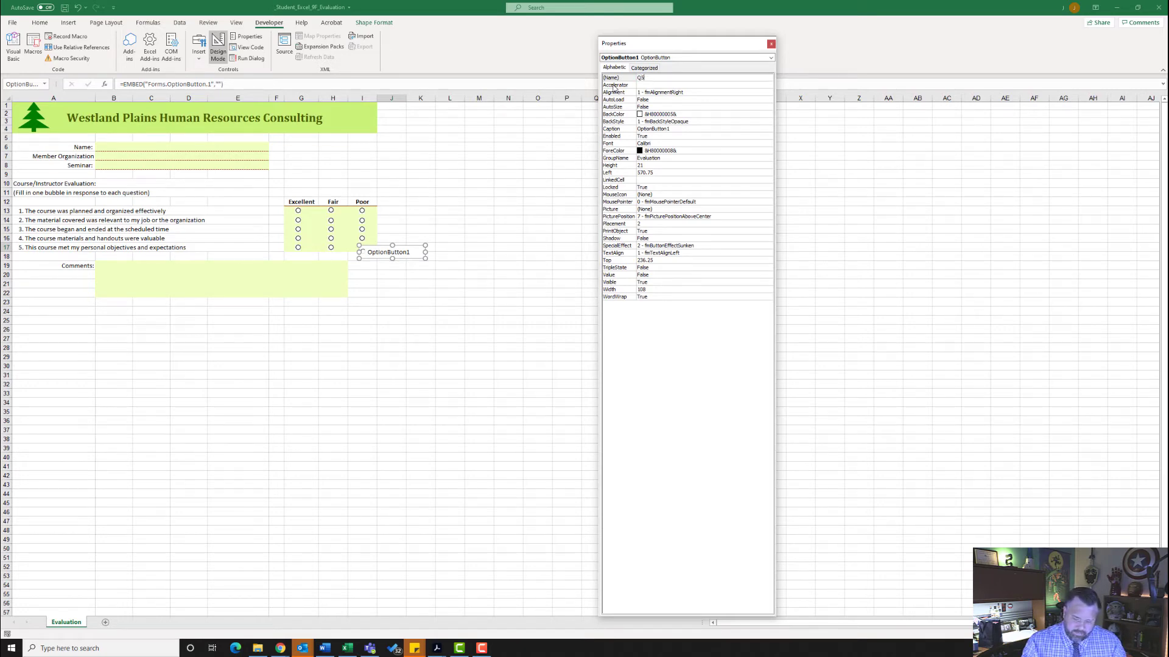
text(P)
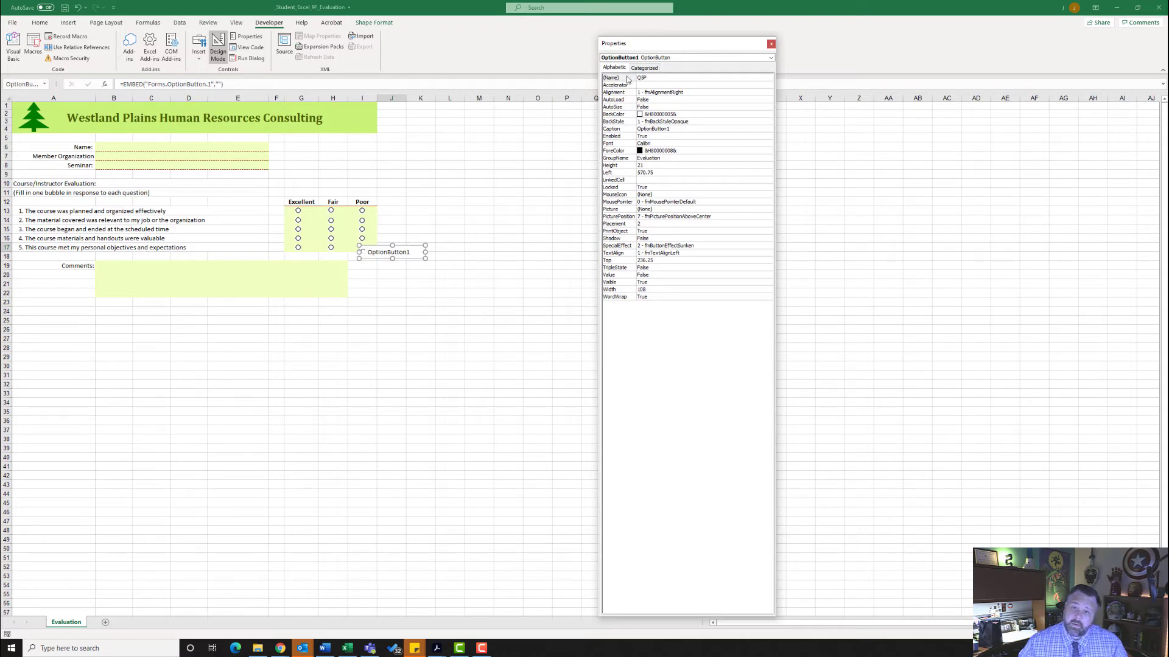
click(675, 129)
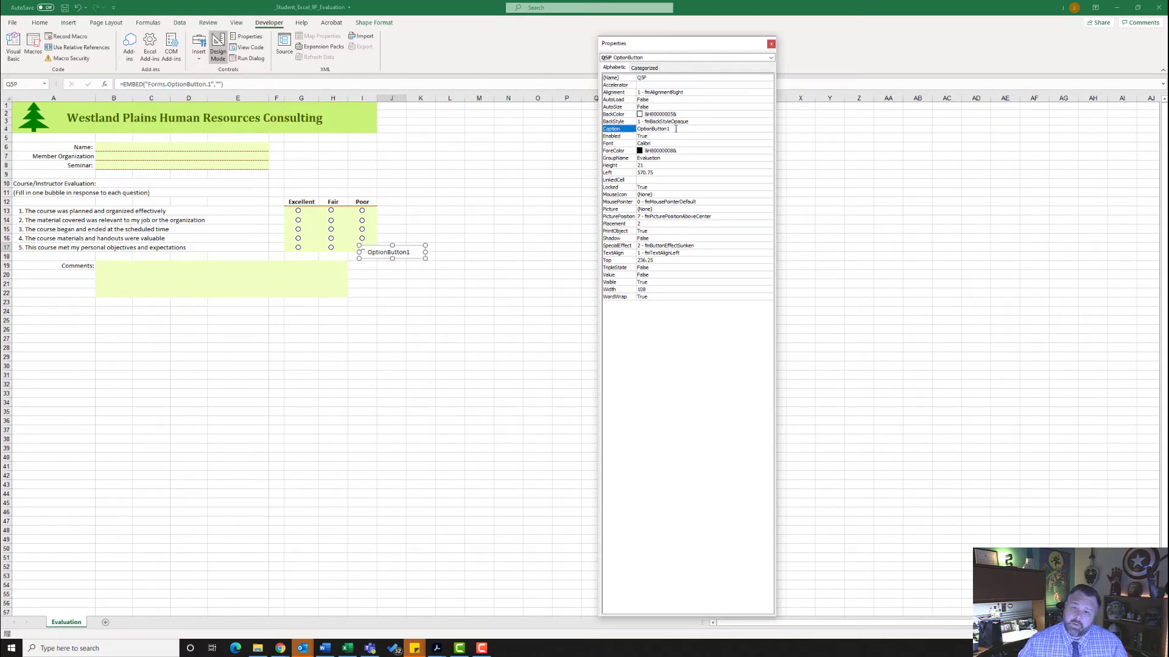
double_click(653, 128)
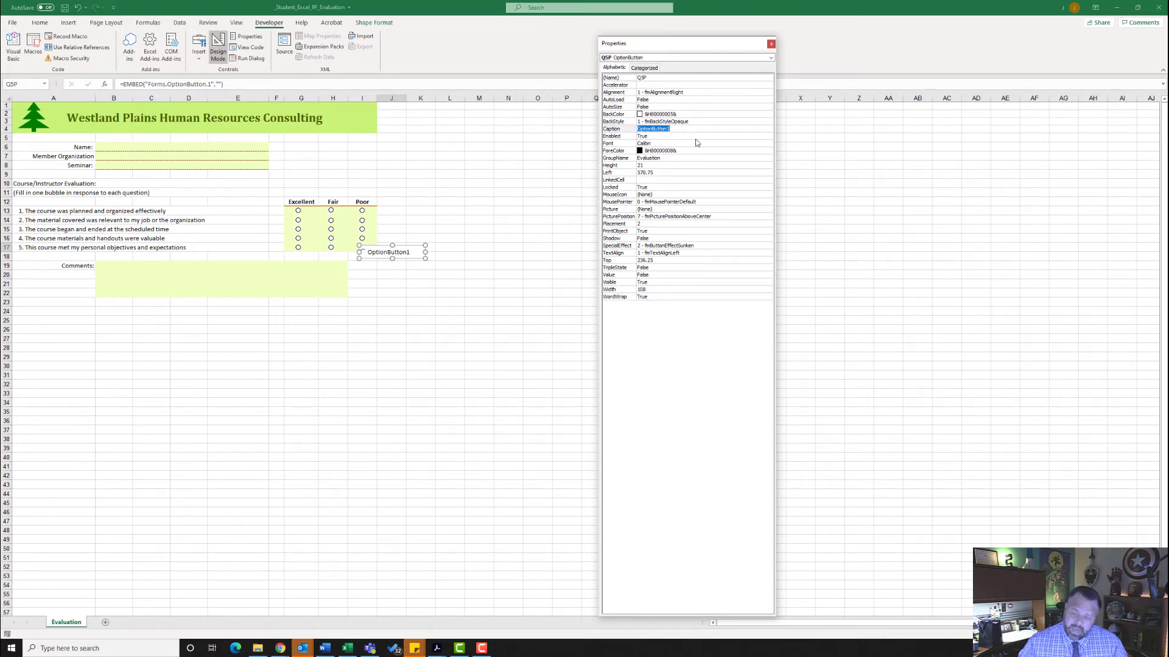
key(BackSpace)
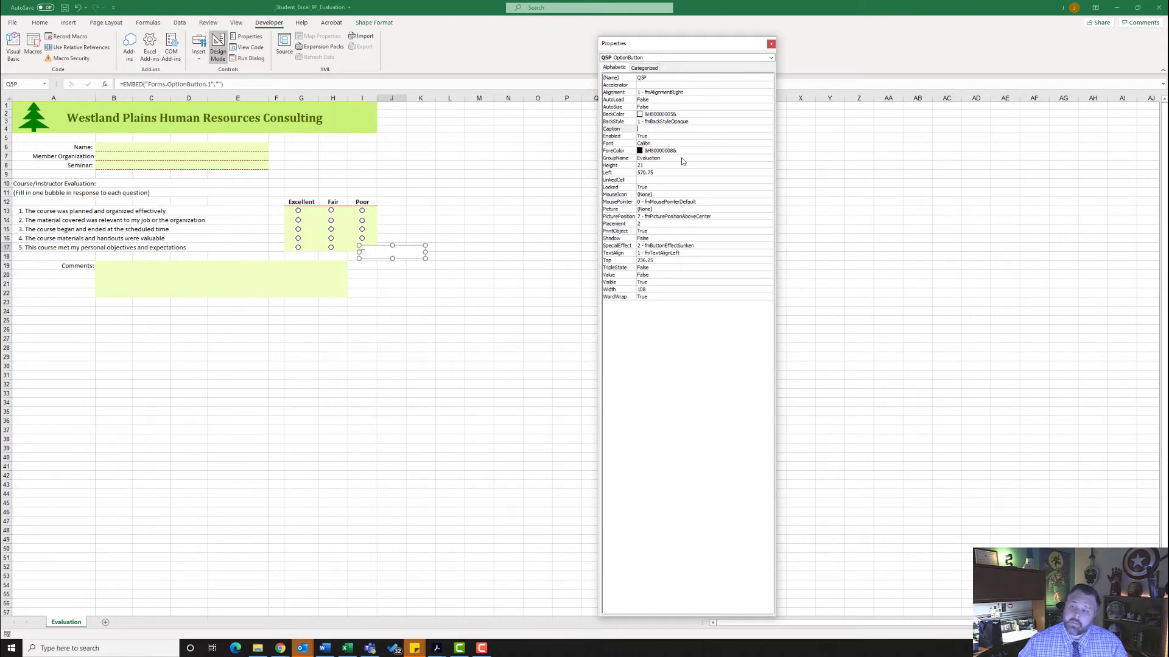
click(658, 159)
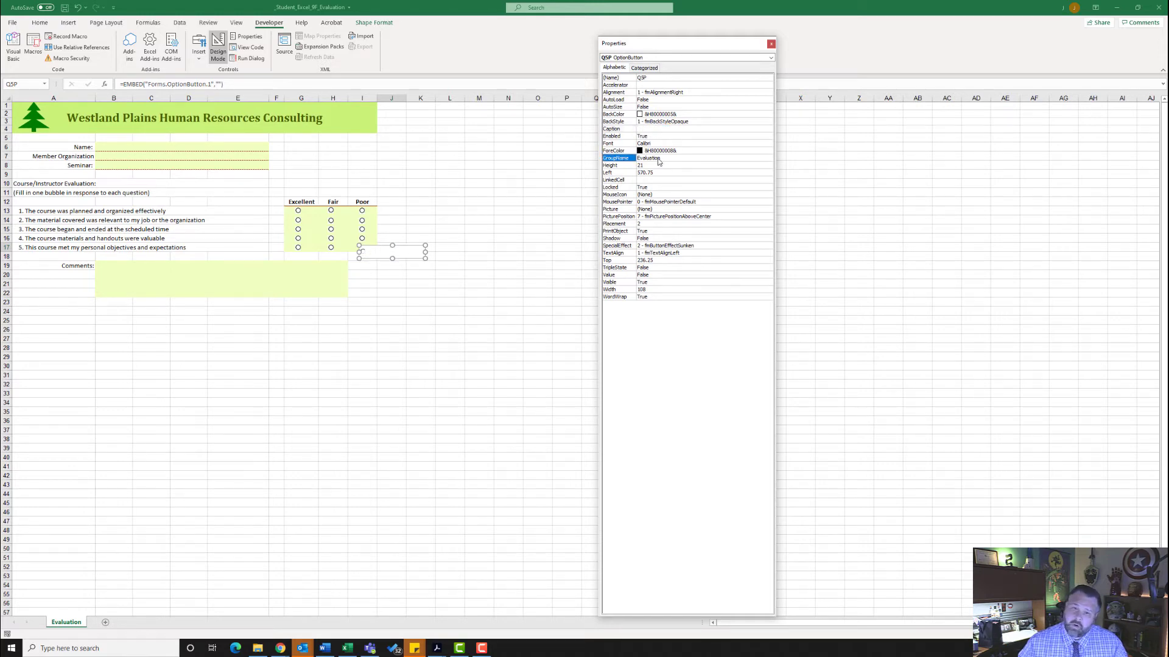
drag(658, 159, 626, 155)
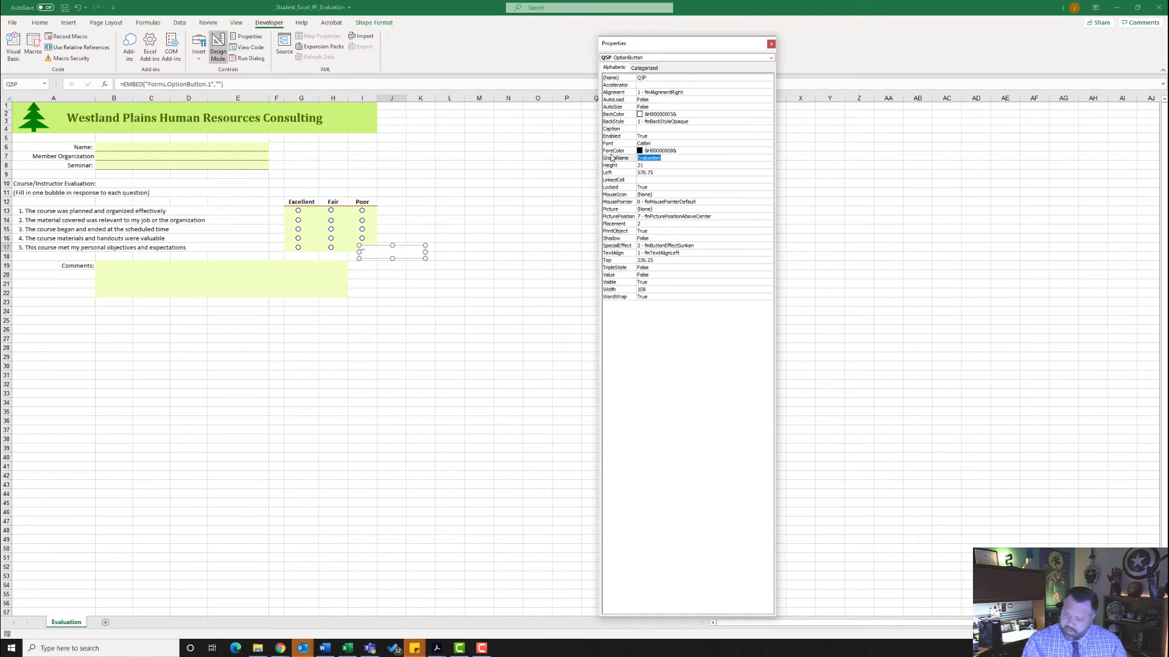
text(Ques)
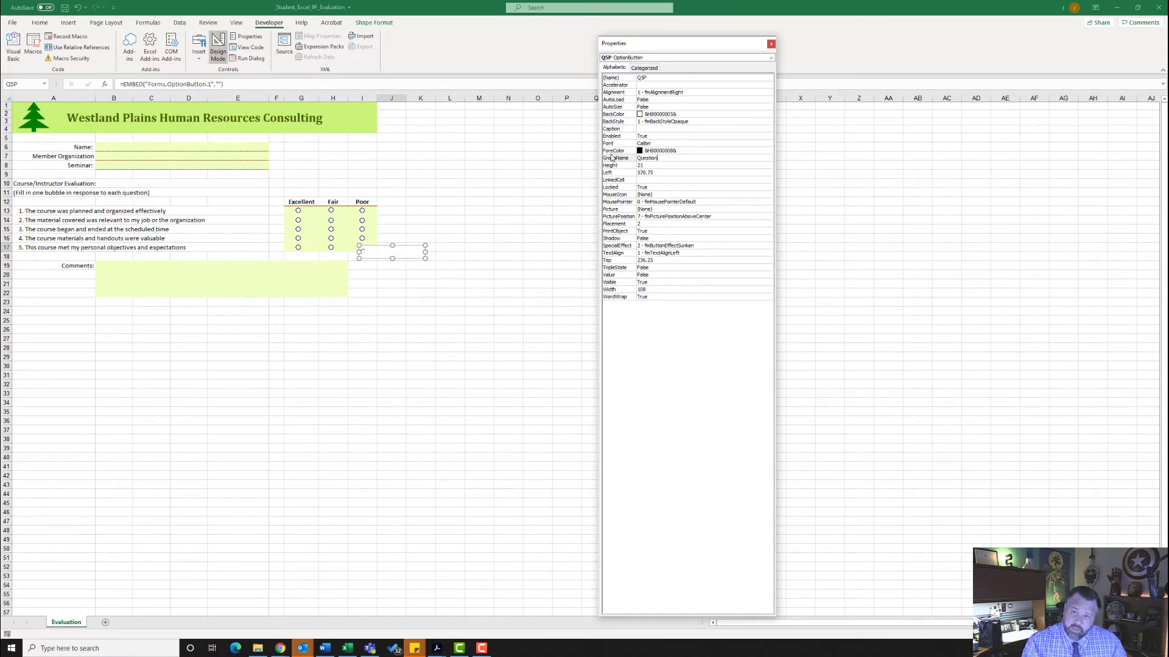
text(tion5)
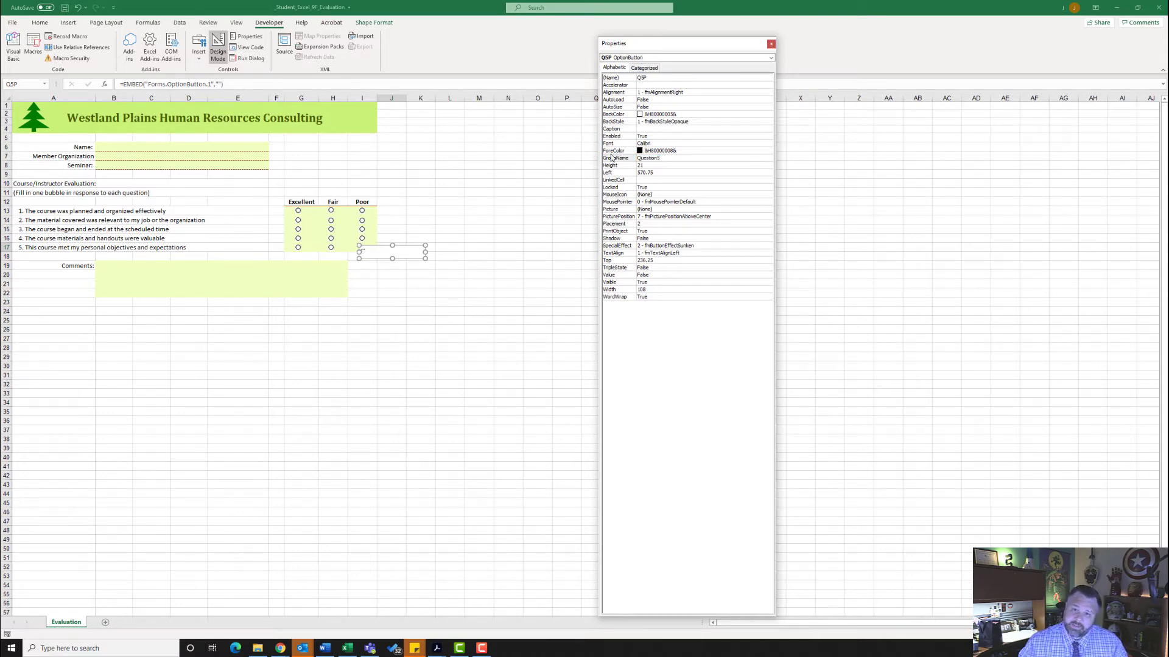
Set the Q5P button to height and width 9.75, Left 570, Top 234.75, and Flat effect
click(644, 165)
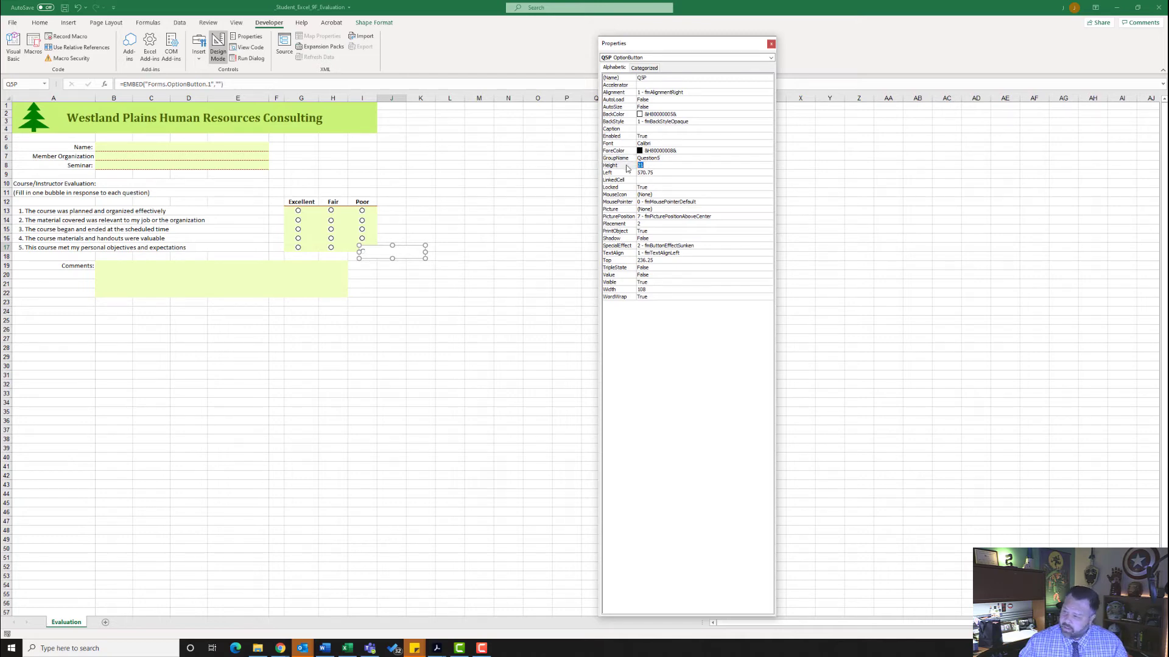
text(9.75)
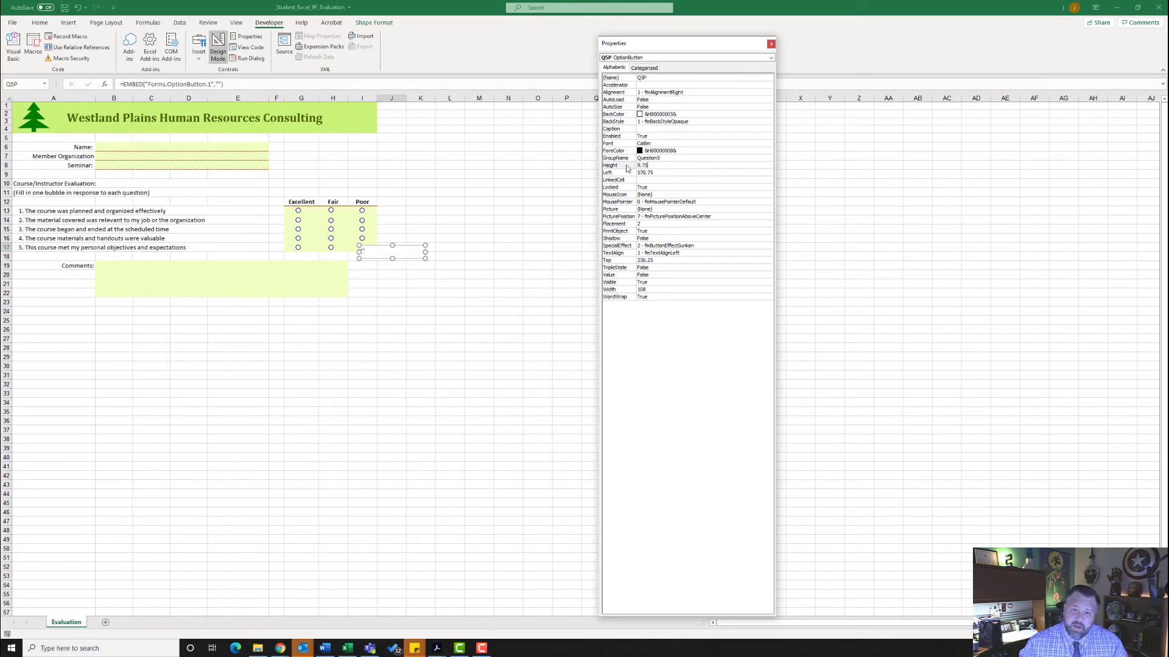
click(634, 173)
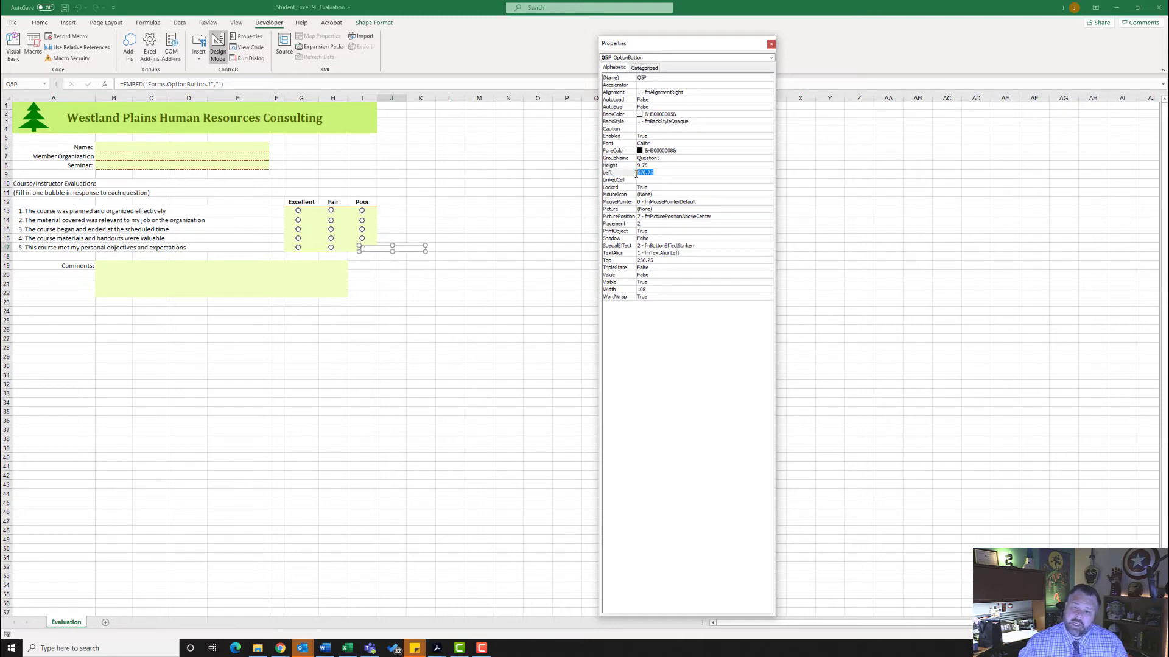
text(5)
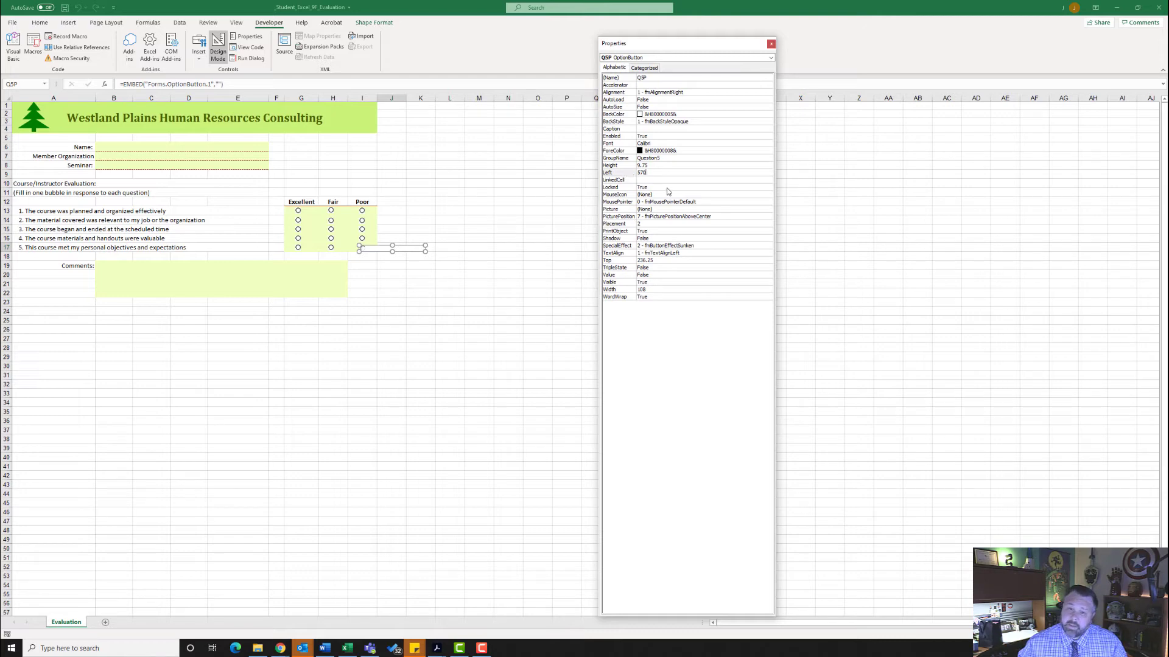
click(637, 260)
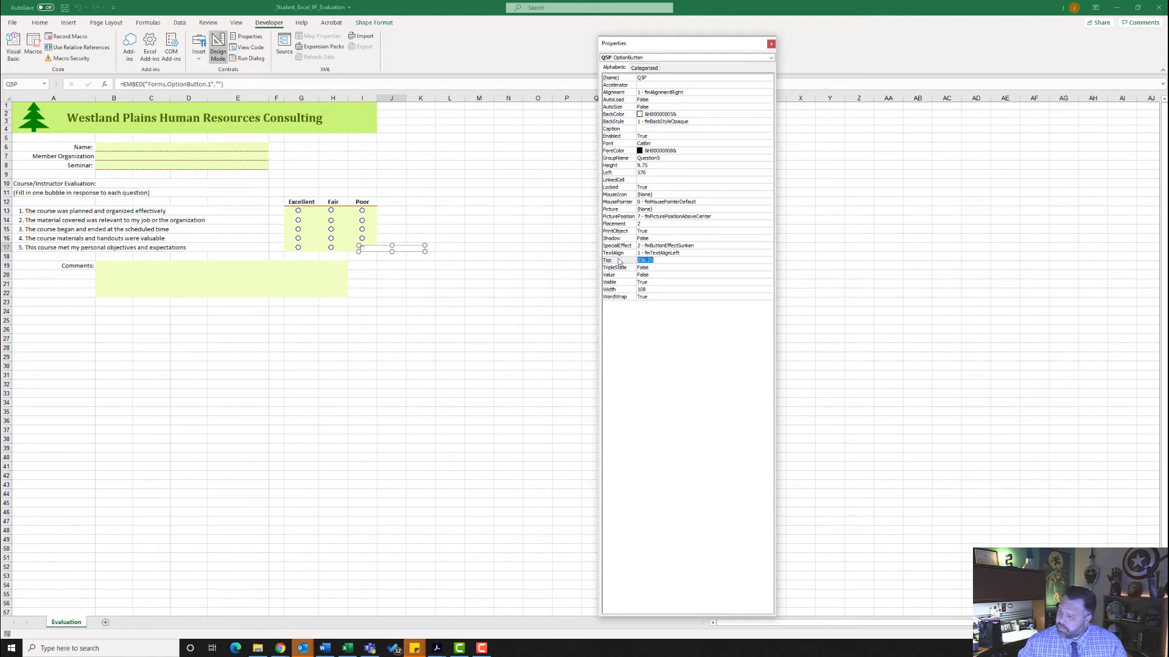
text(234)
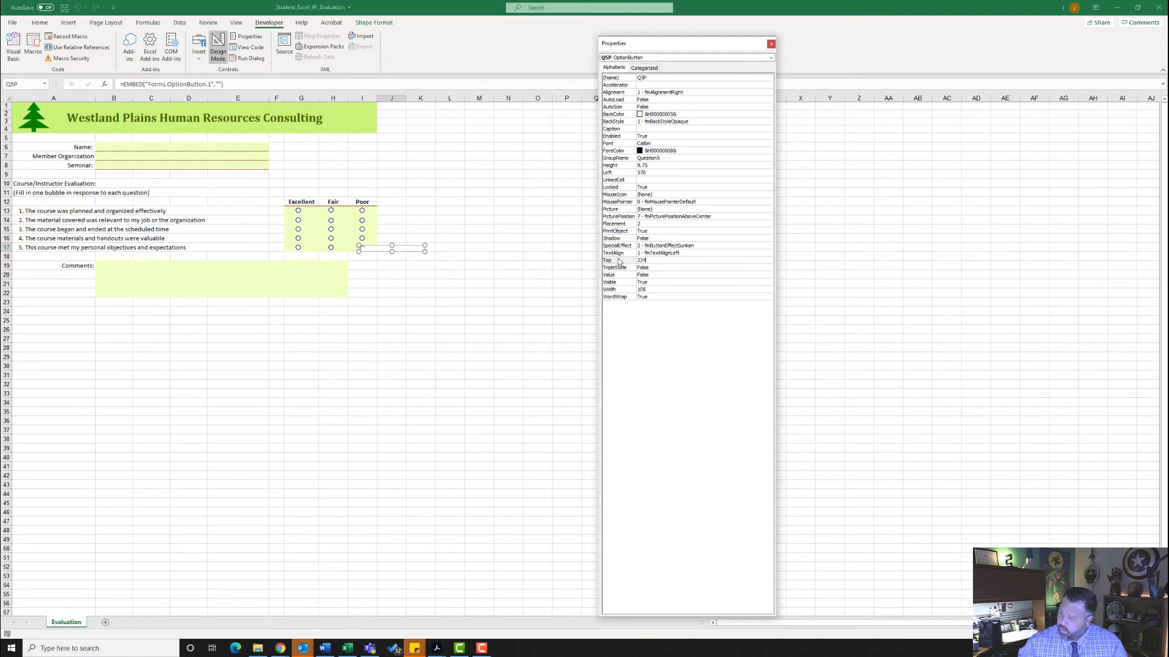
text(.75)
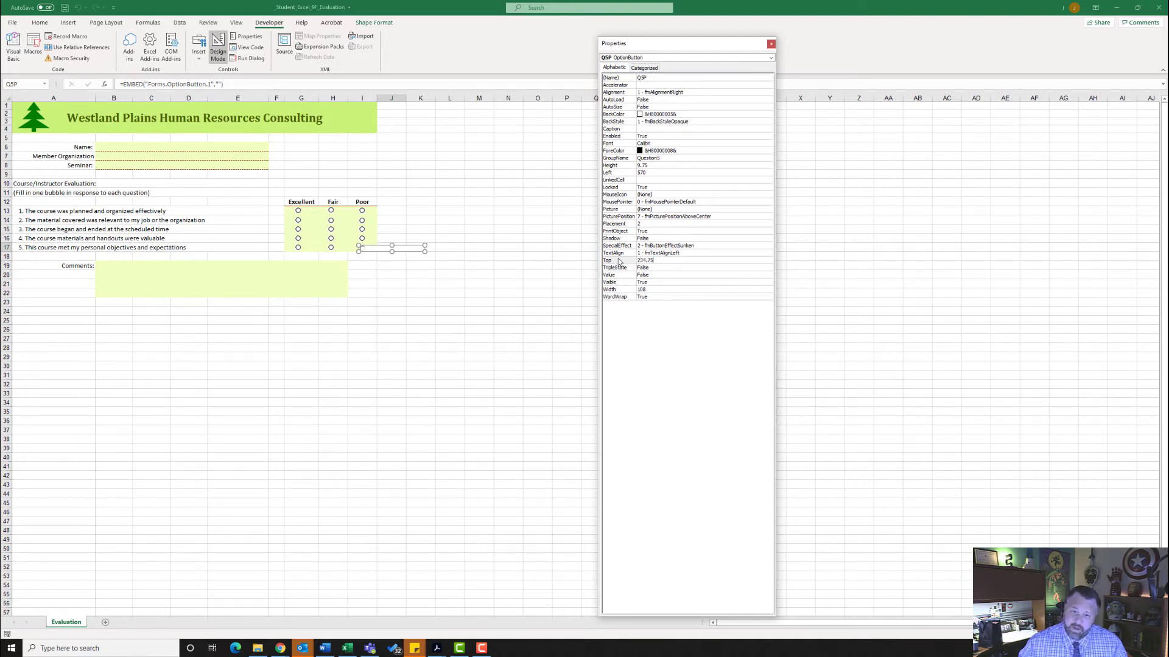
click(610, 289)
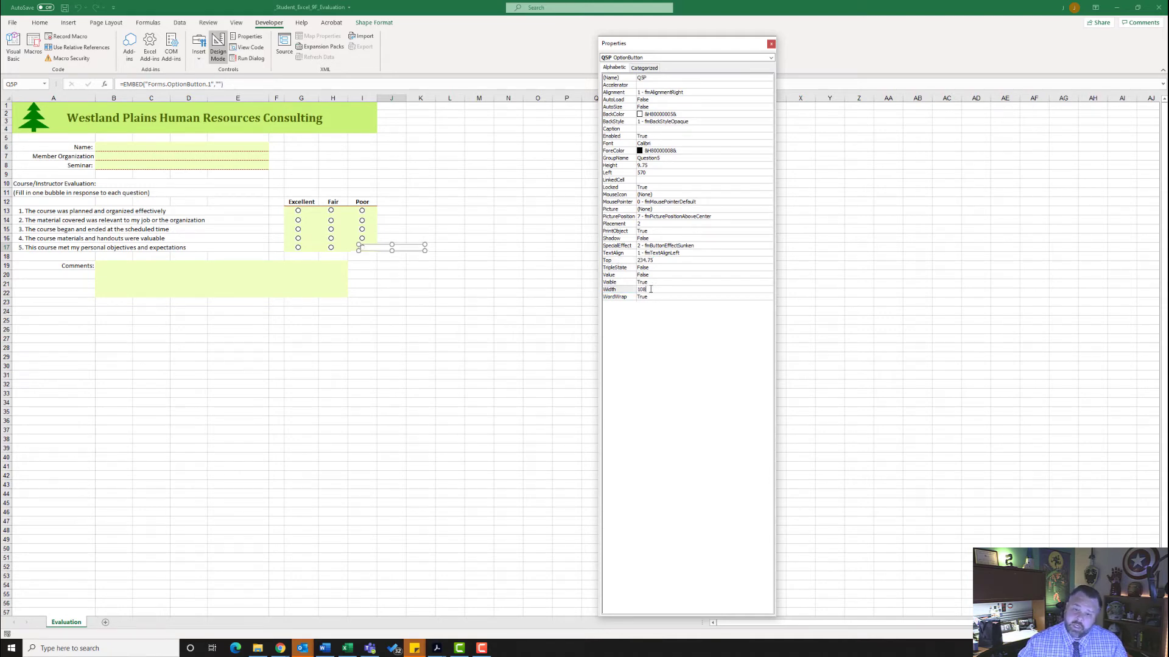
drag(648, 290, 634, 291)
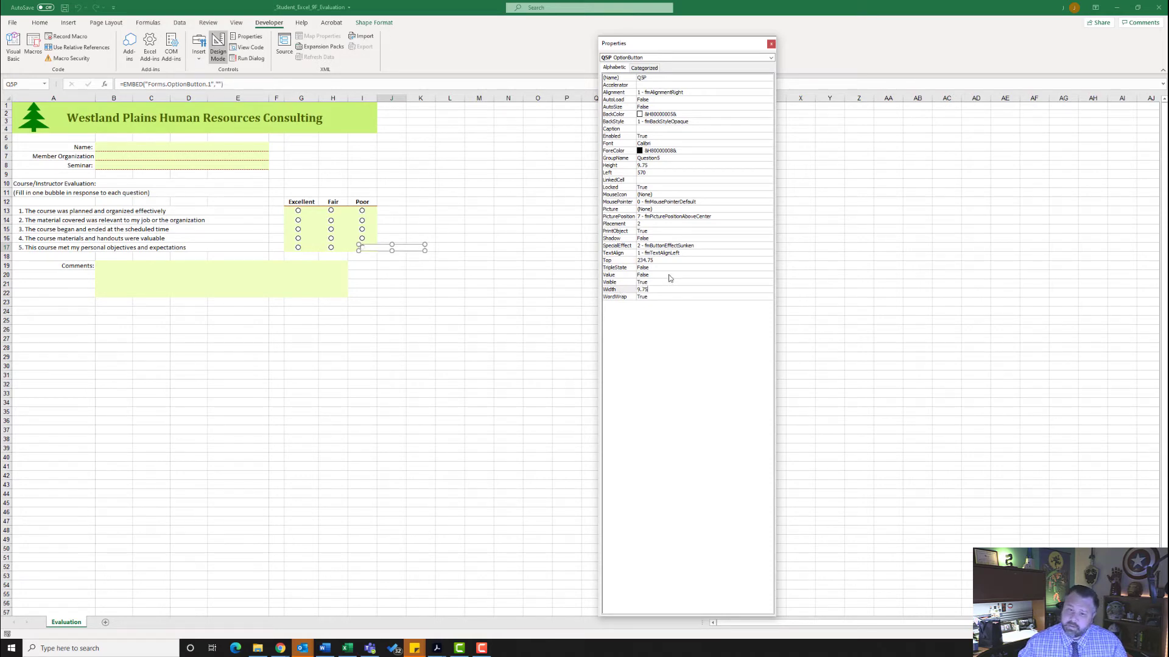
click(688, 245)
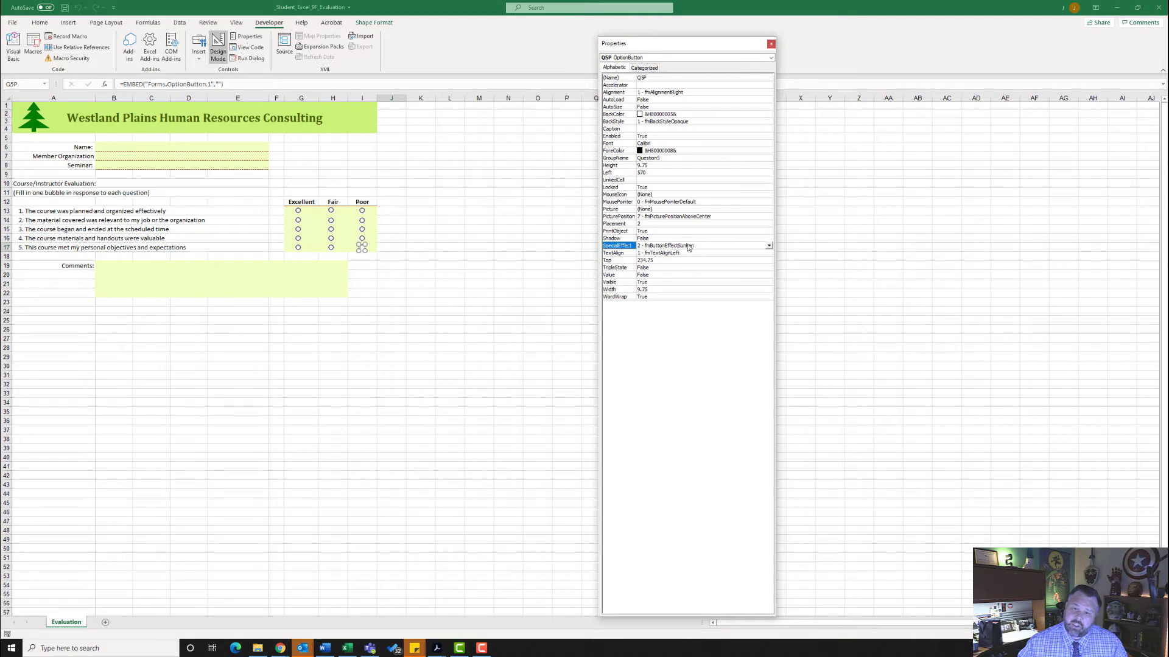
click(768, 246)
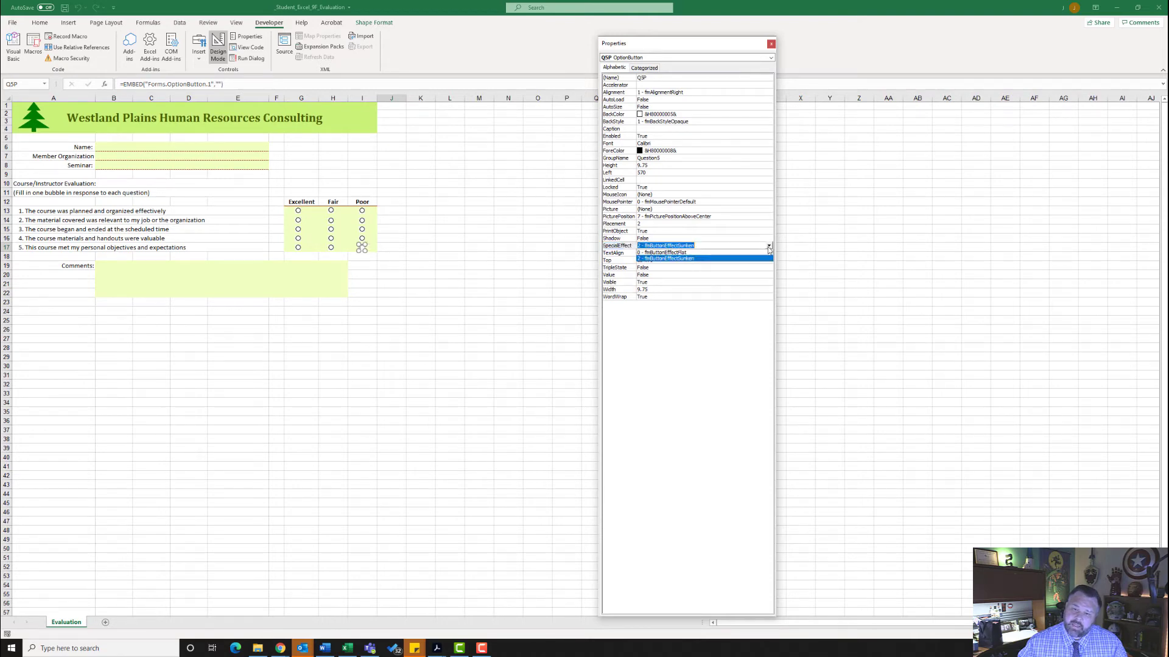
click(707, 255)
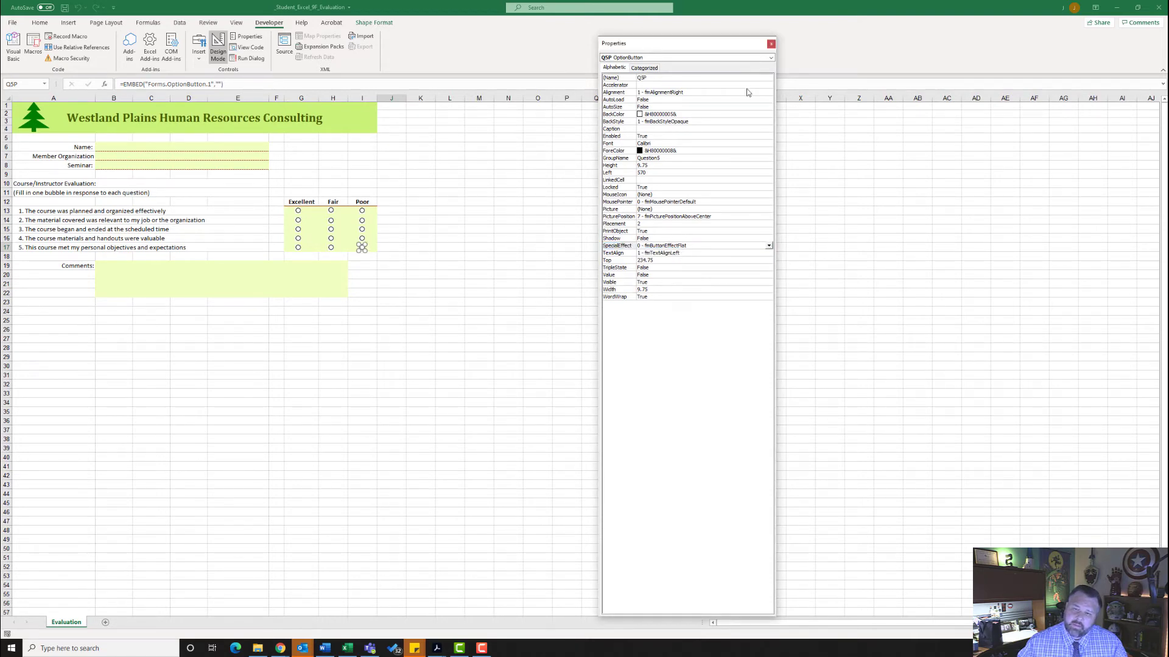
click(771, 45)
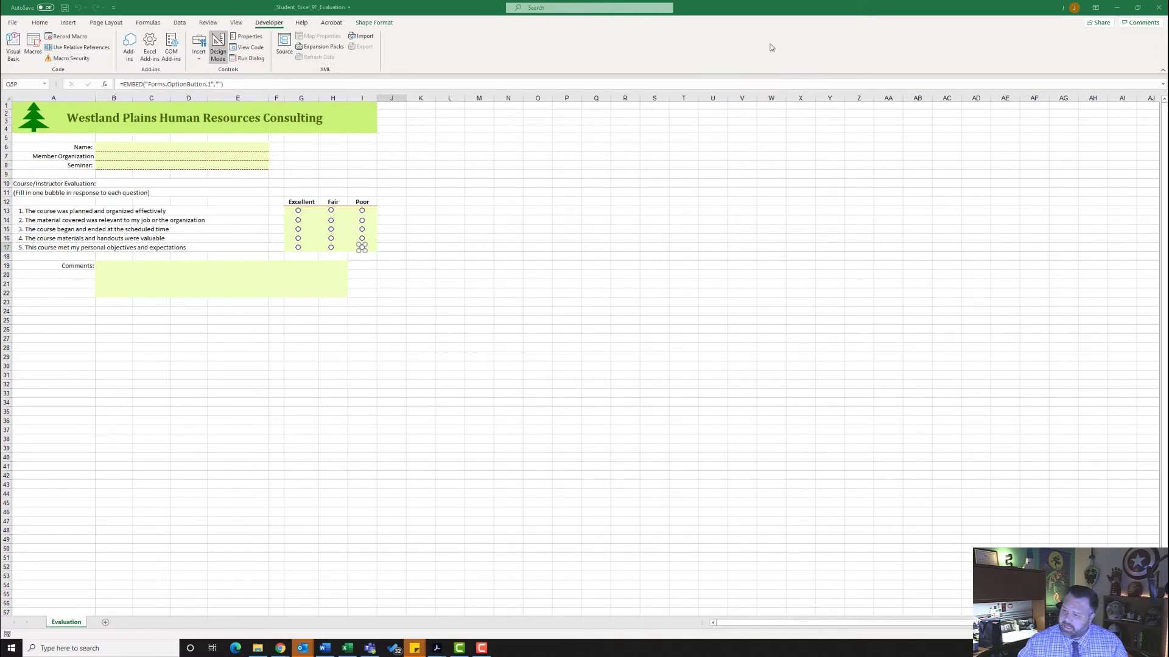
click(426, 187)
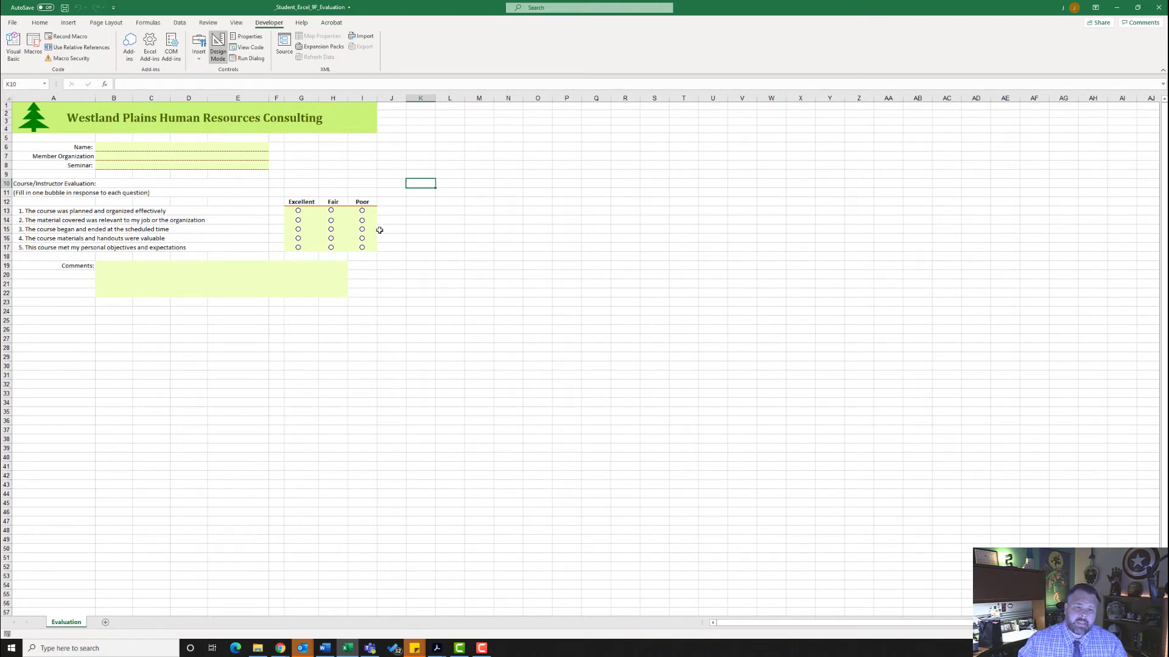
click(214, 62)
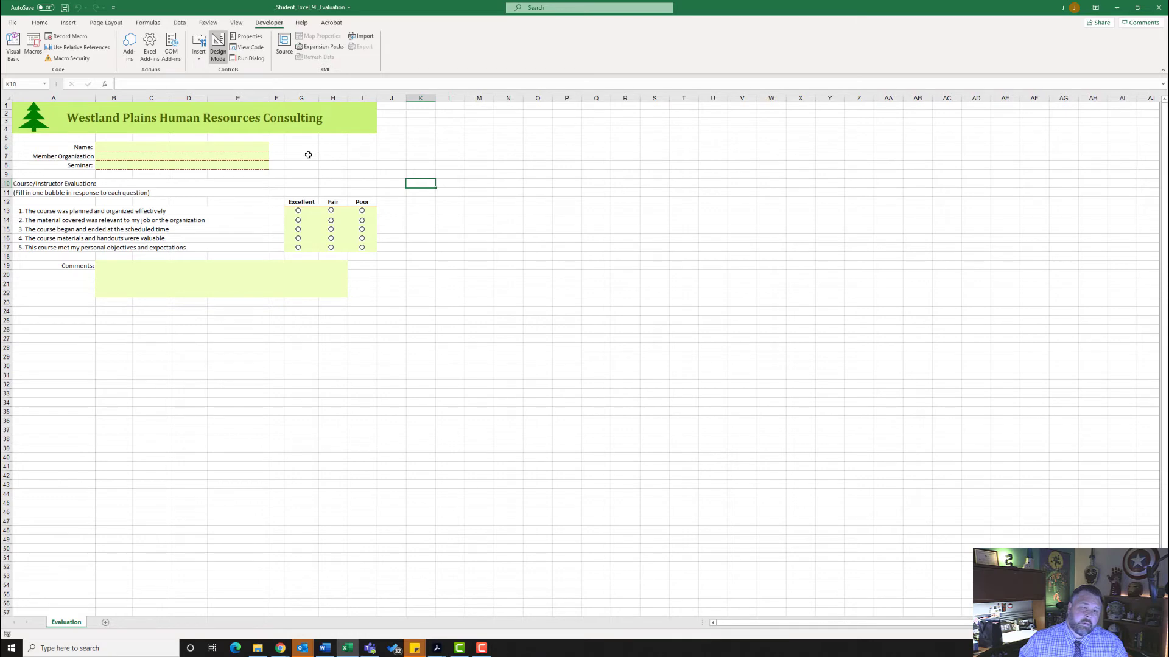
click(304, 157)
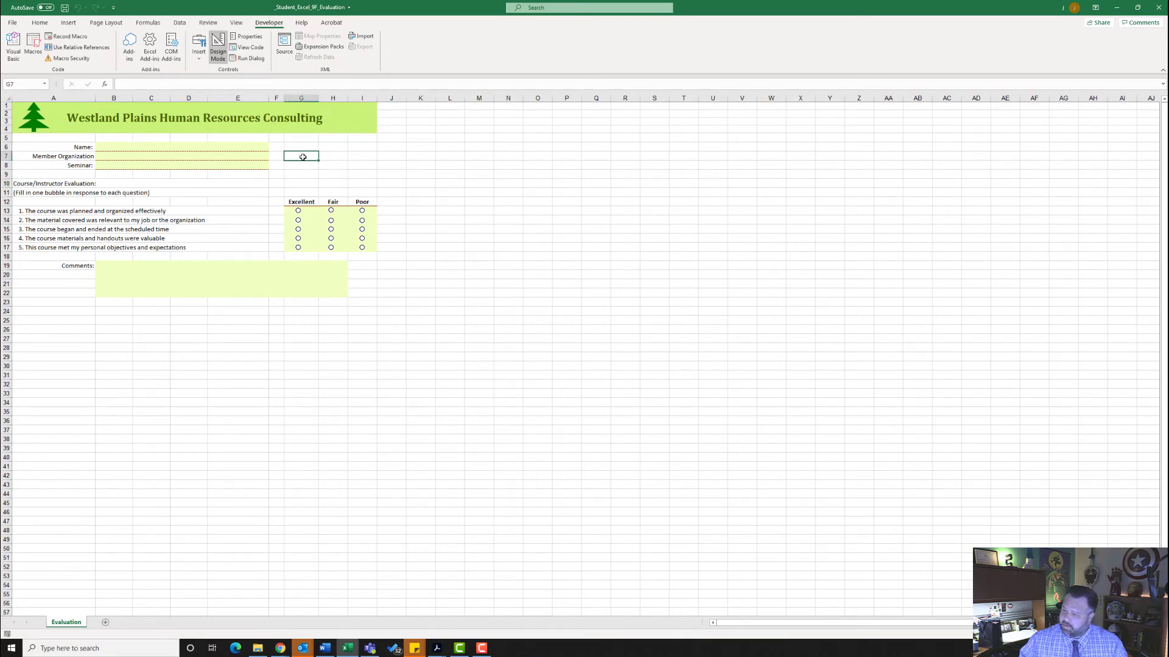
Insert an ActiveX command button at cell G7 beside the Member Organization field
click(200, 53)
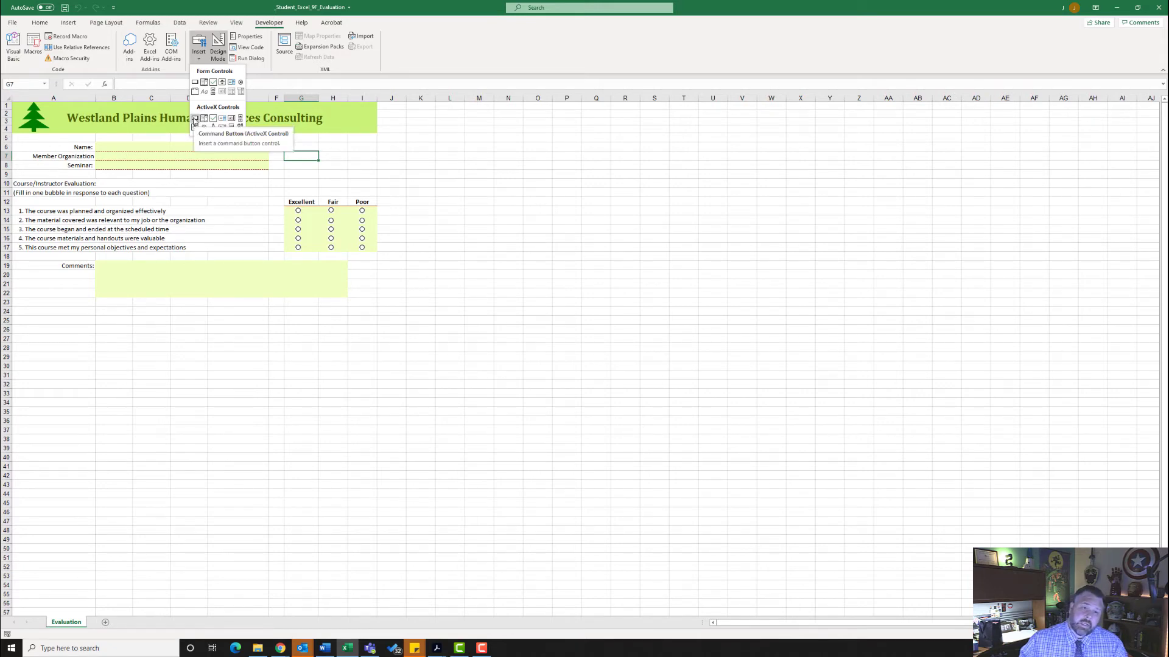
click(195, 120)
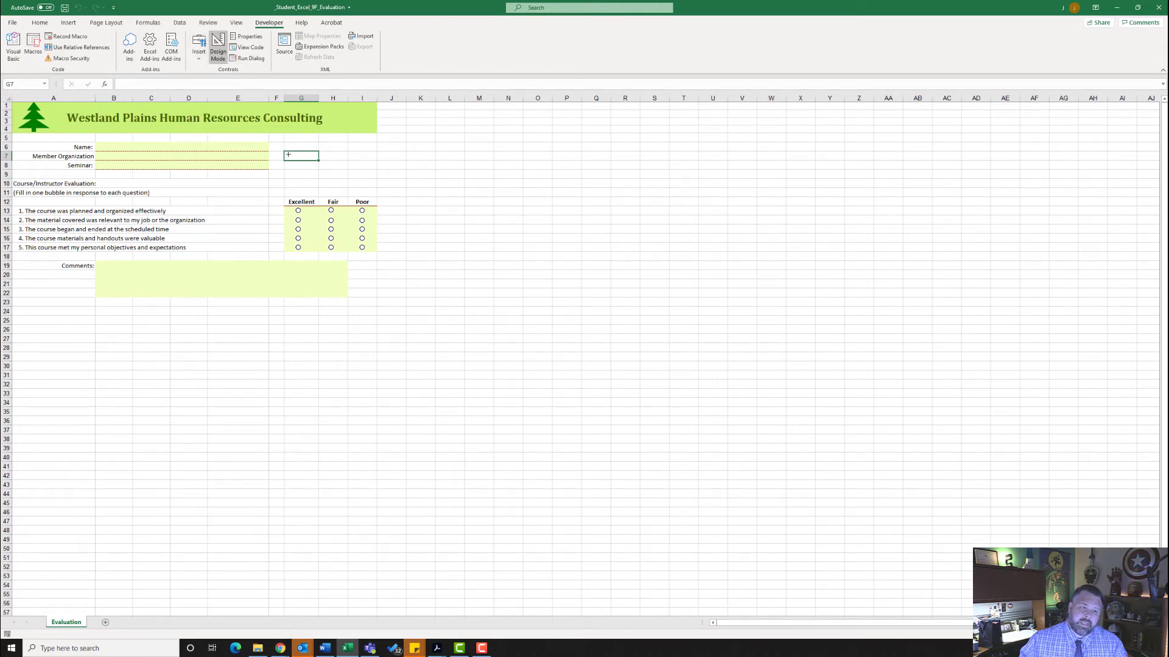
click(288, 154)
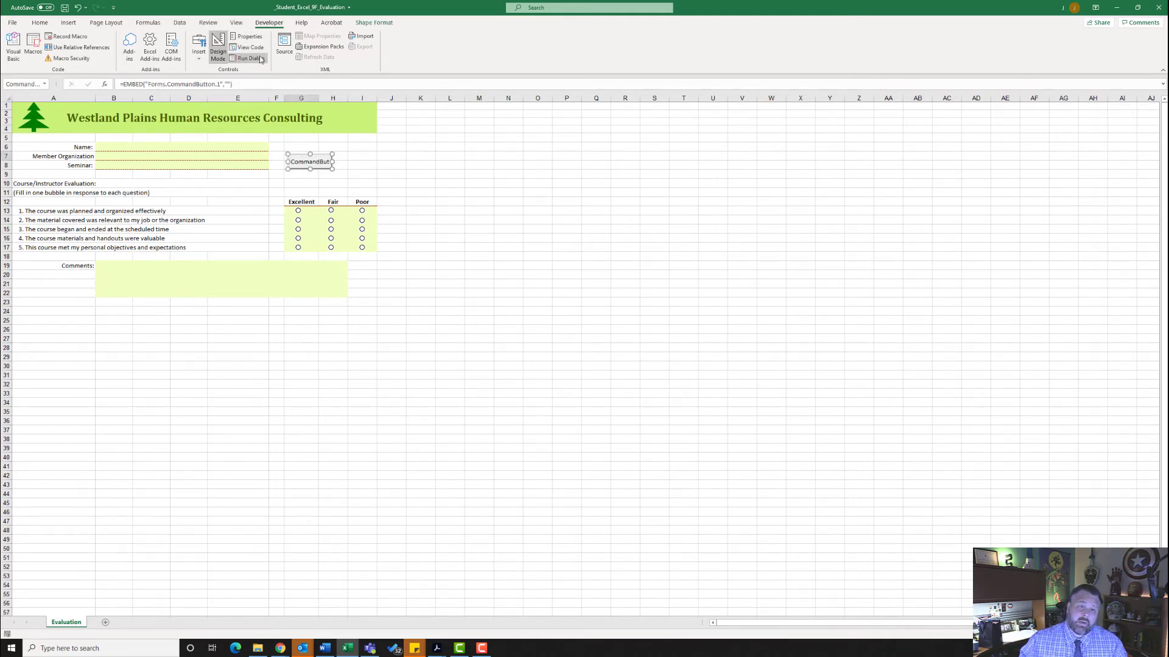
Name the command button Start and caption it 'Click Here to Start'
click(249, 37)
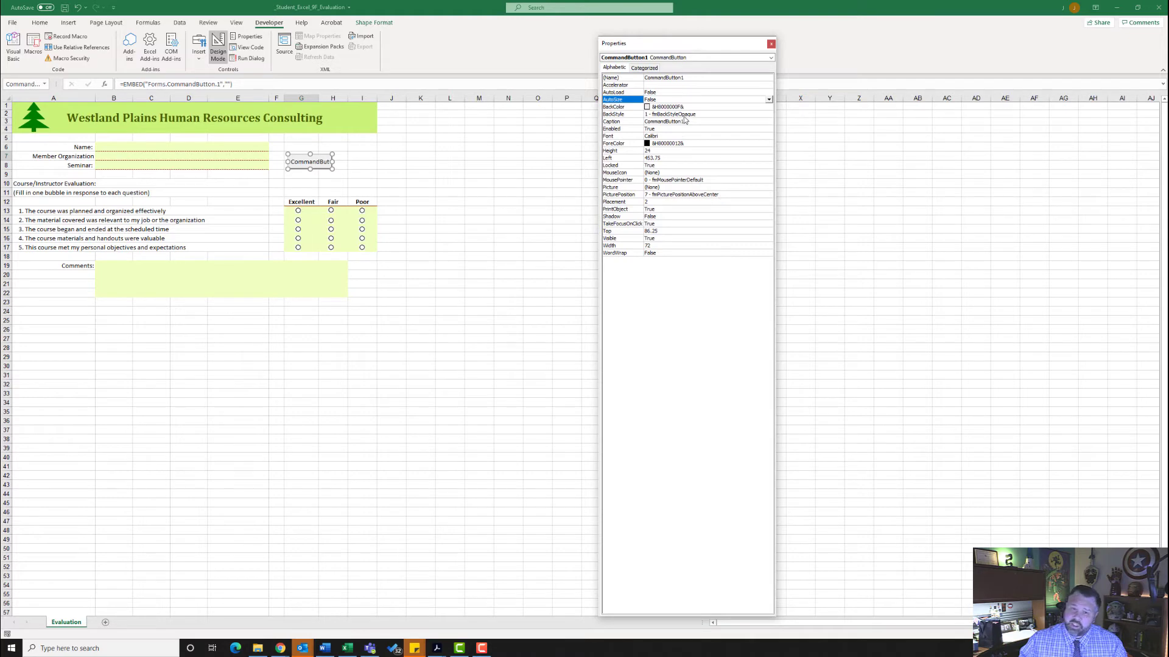
click(690, 77)
drag(690, 77, 639, 78)
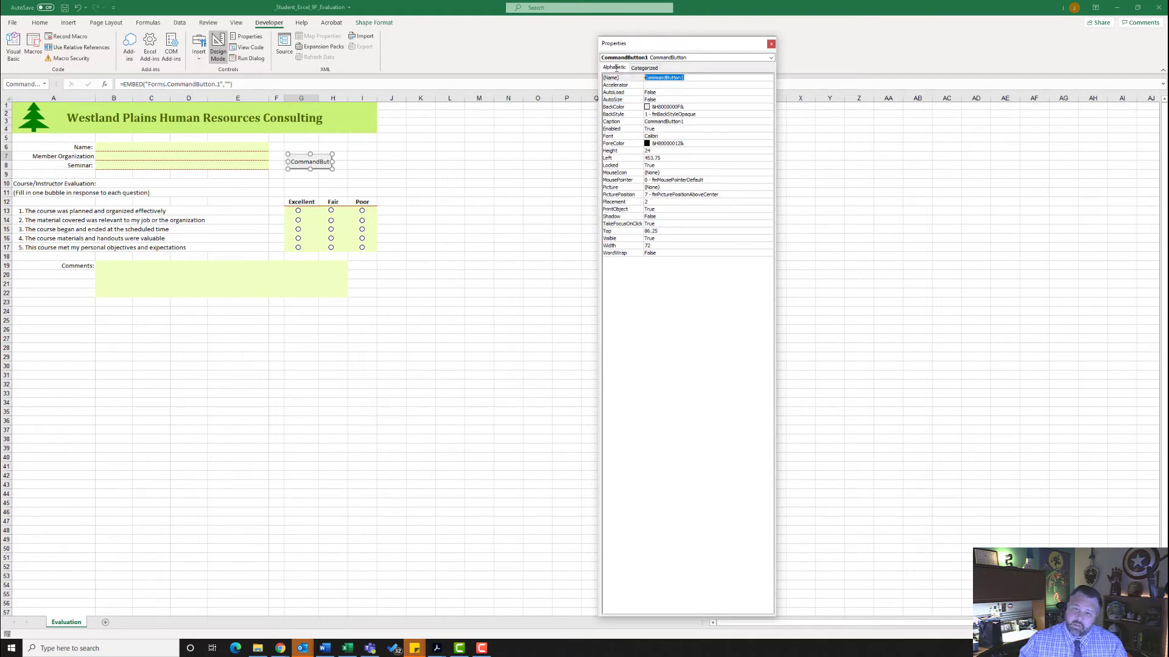
text(Start)
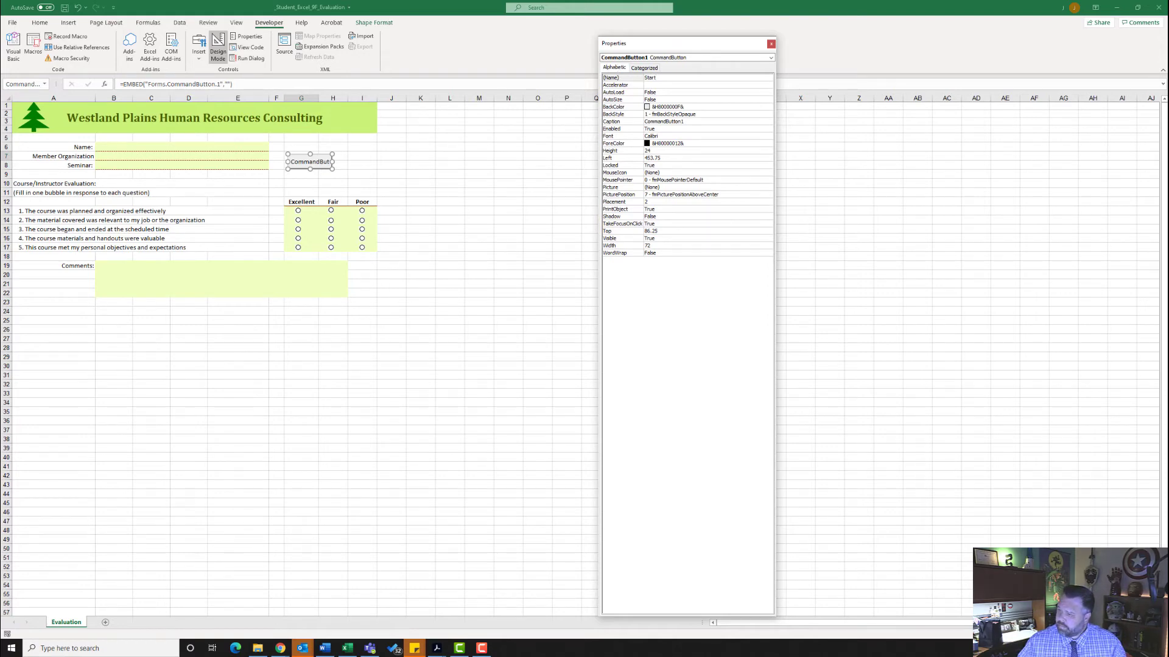
click(650, 122)
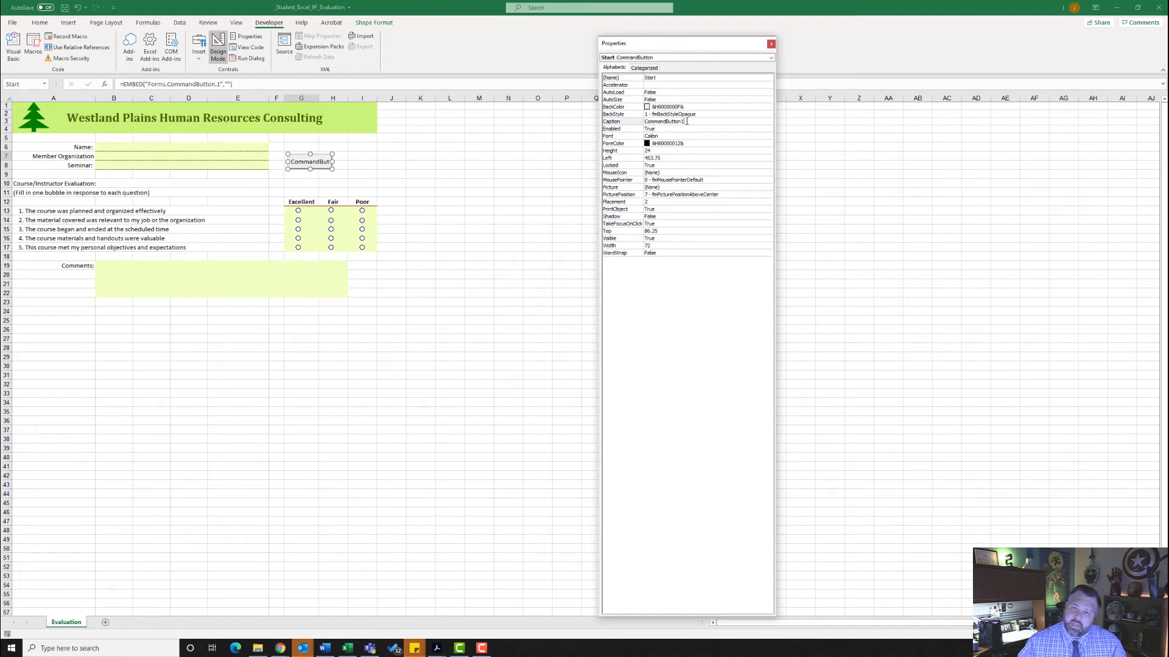
drag(687, 121, 635, 123)
key(BackSpace)
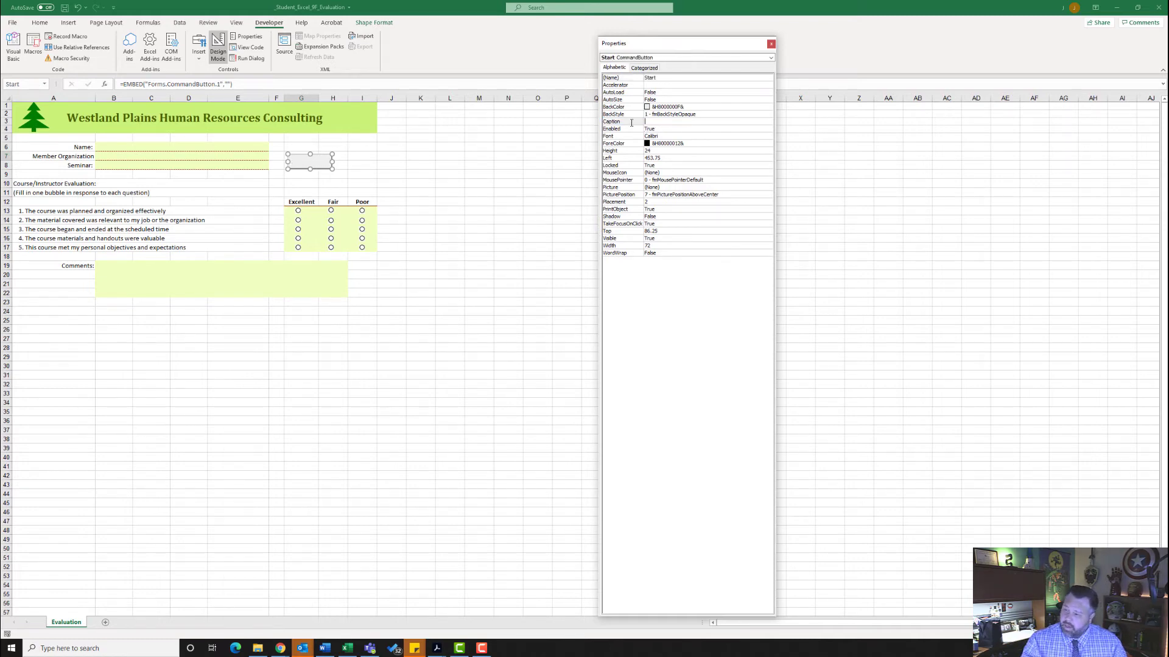
text(Click)
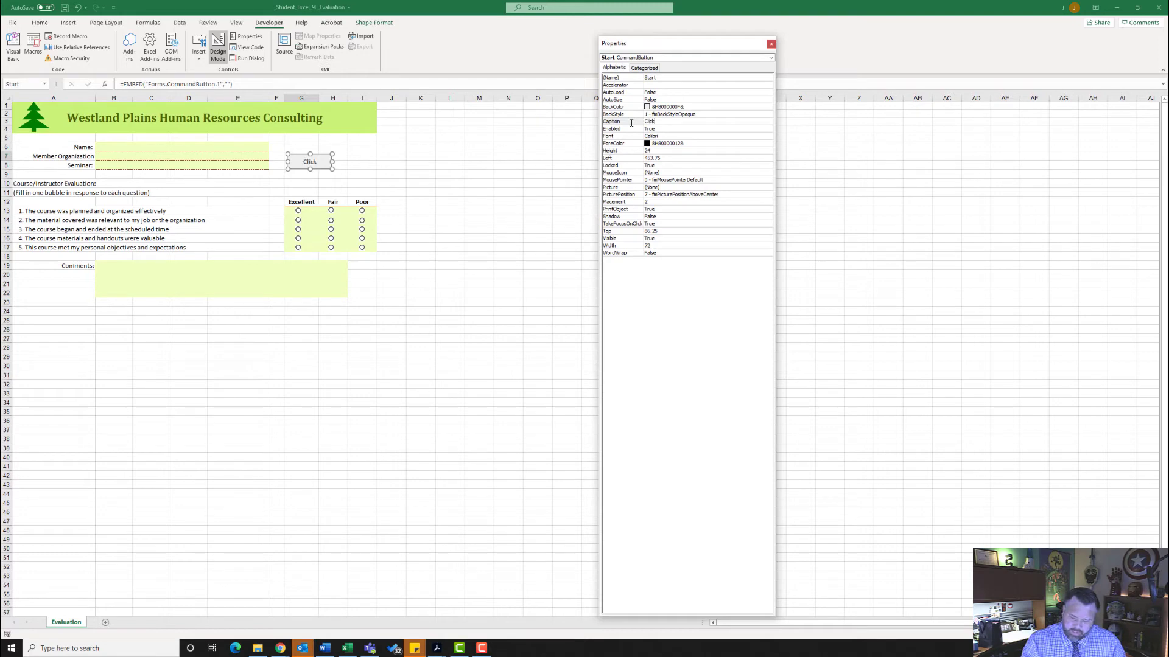
text( Here to Start)
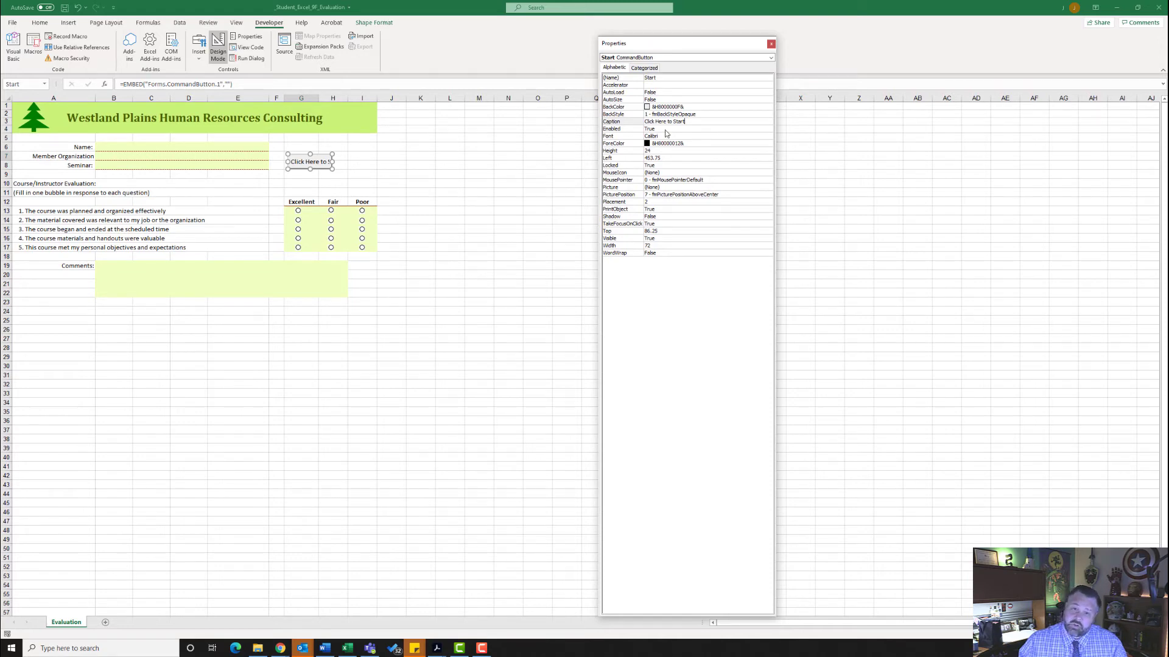
Set the Start button's AutoSize property to True
click(657, 99)
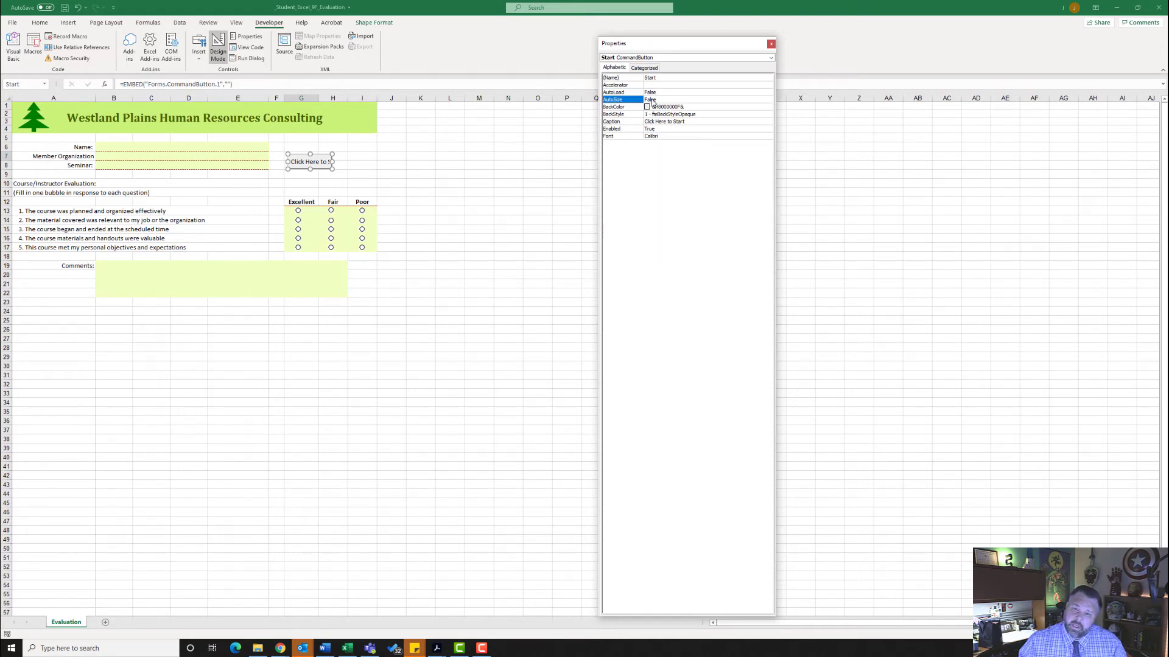
click(769, 100)
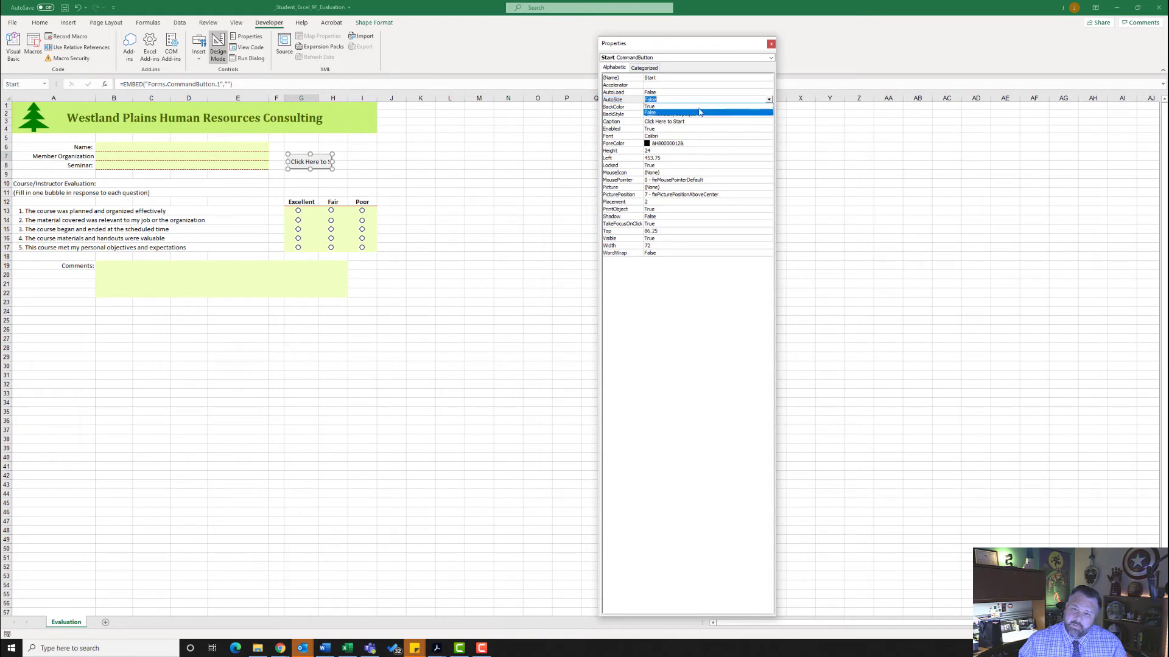
click(721, 108)
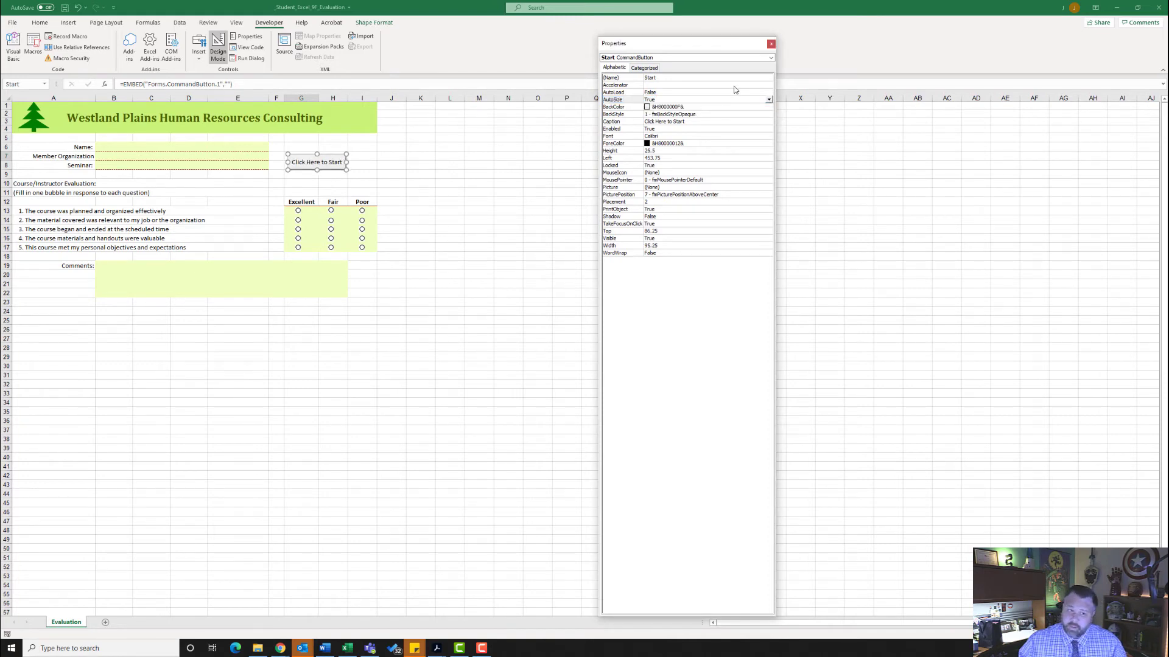
click(770, 45)
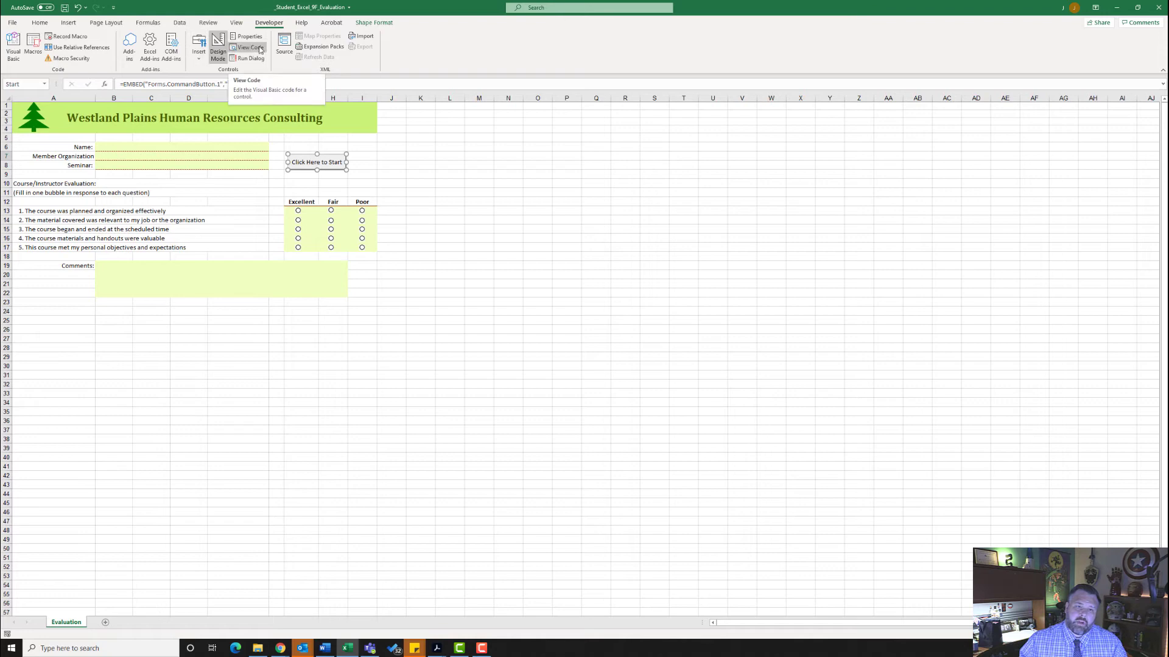
From View Code, pick Start in Sheet1's object list to create an empty Start_Click procedure
click(257, 49)
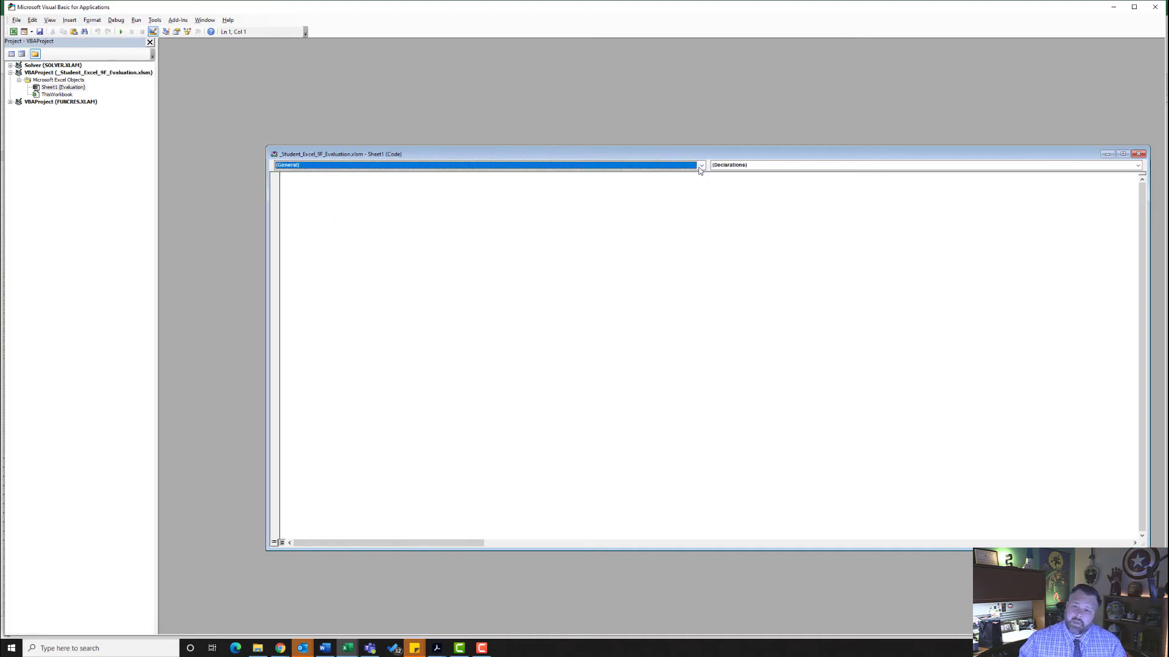
click(702, 166)
click(704, 168)
click(705, 168)
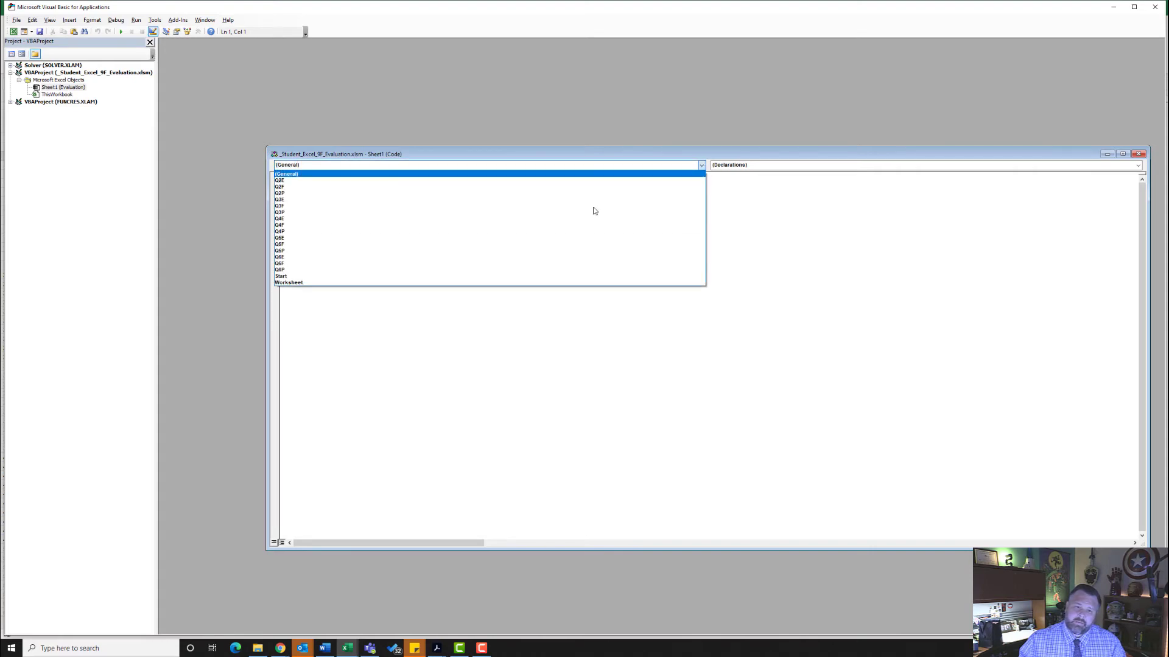
click(311, 278)
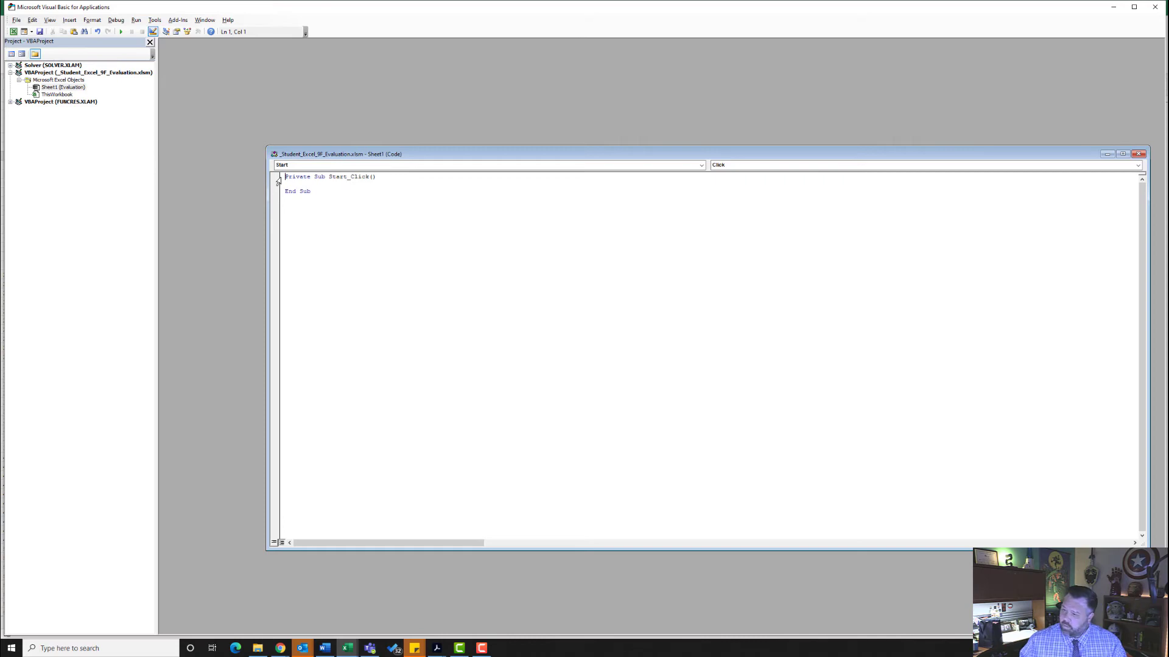
Add comments 'Start Button Procedure' and 'Function: Complete seminar information' above Start_Click()
key(Return)
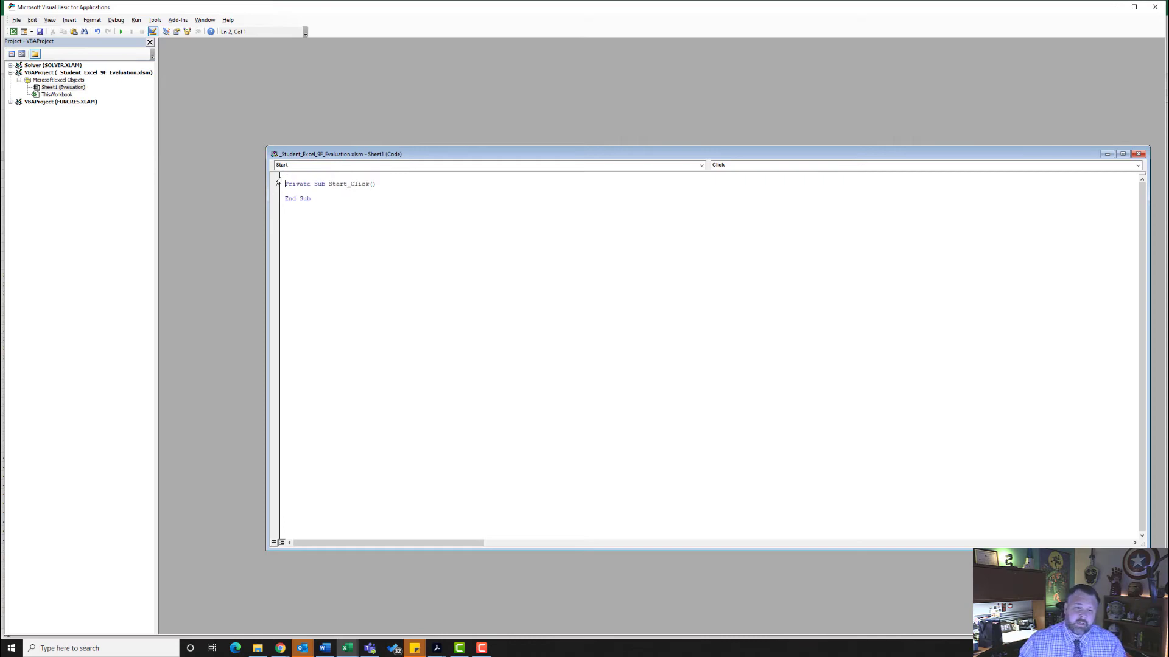
key(Up)
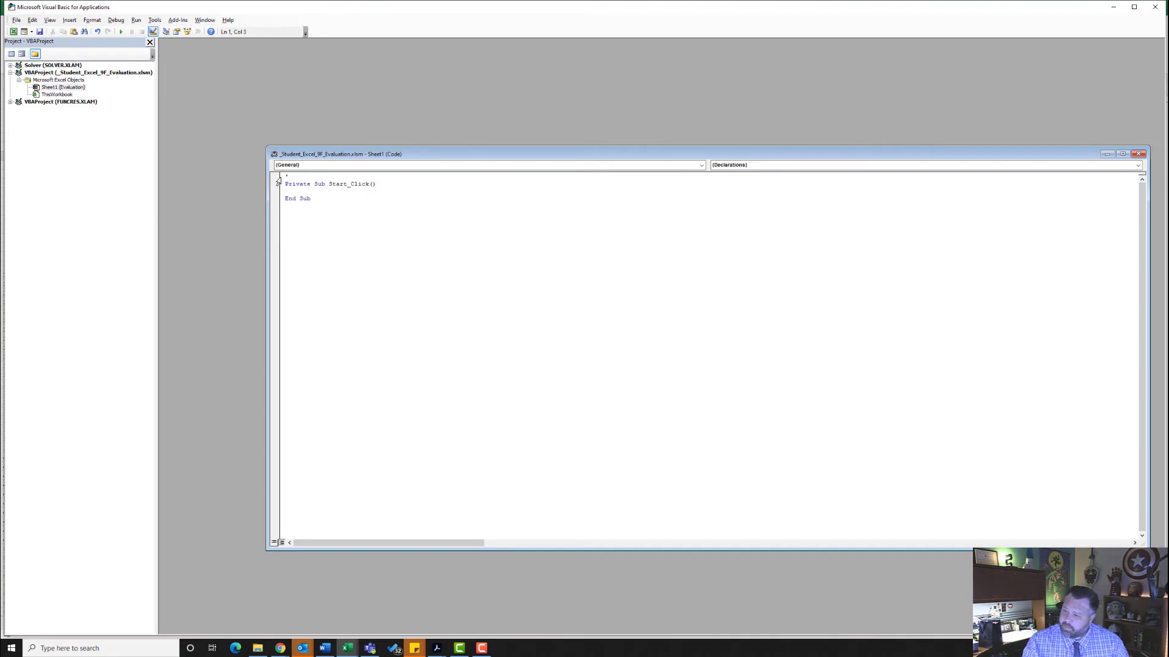
text(Start)
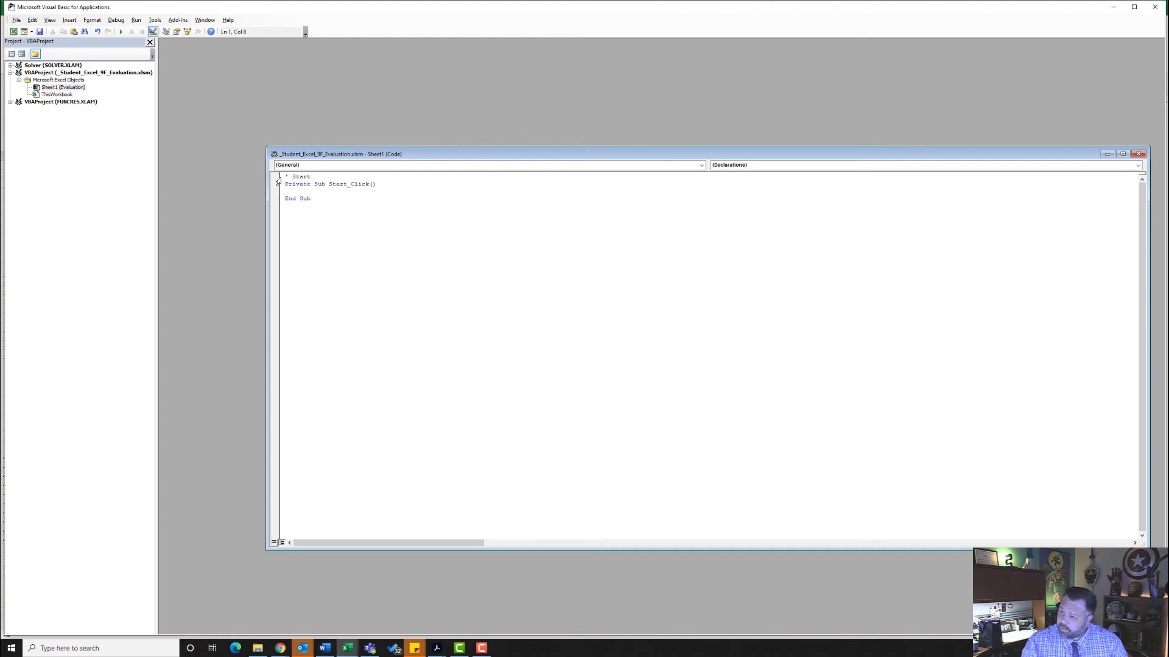
text( Button)
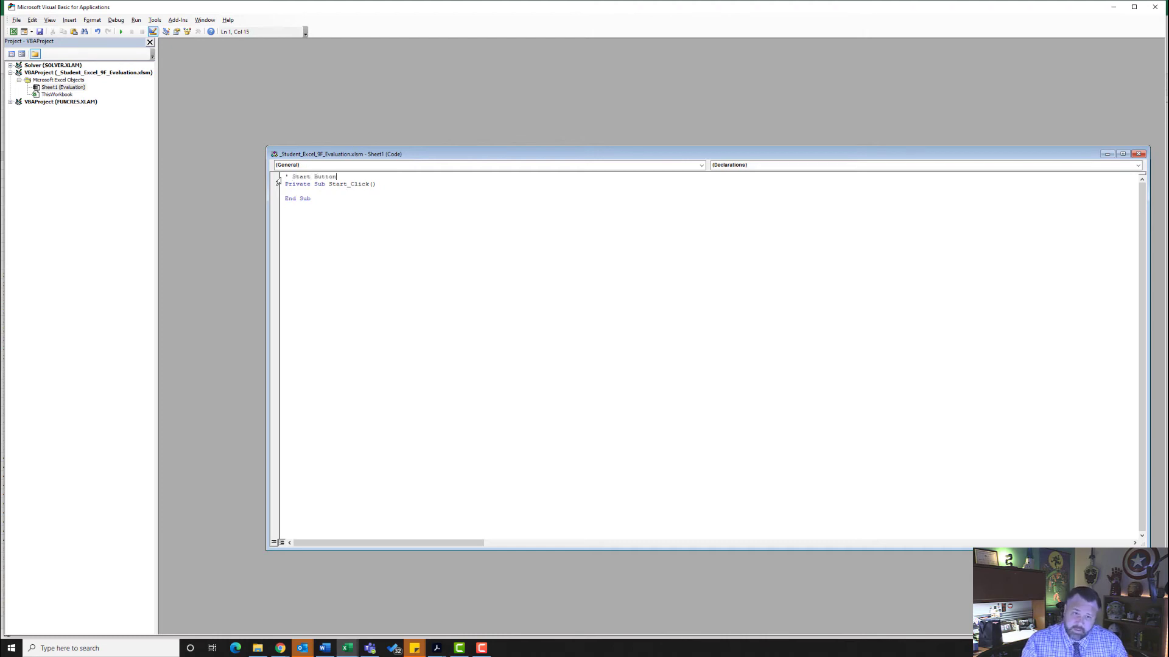
text( P)
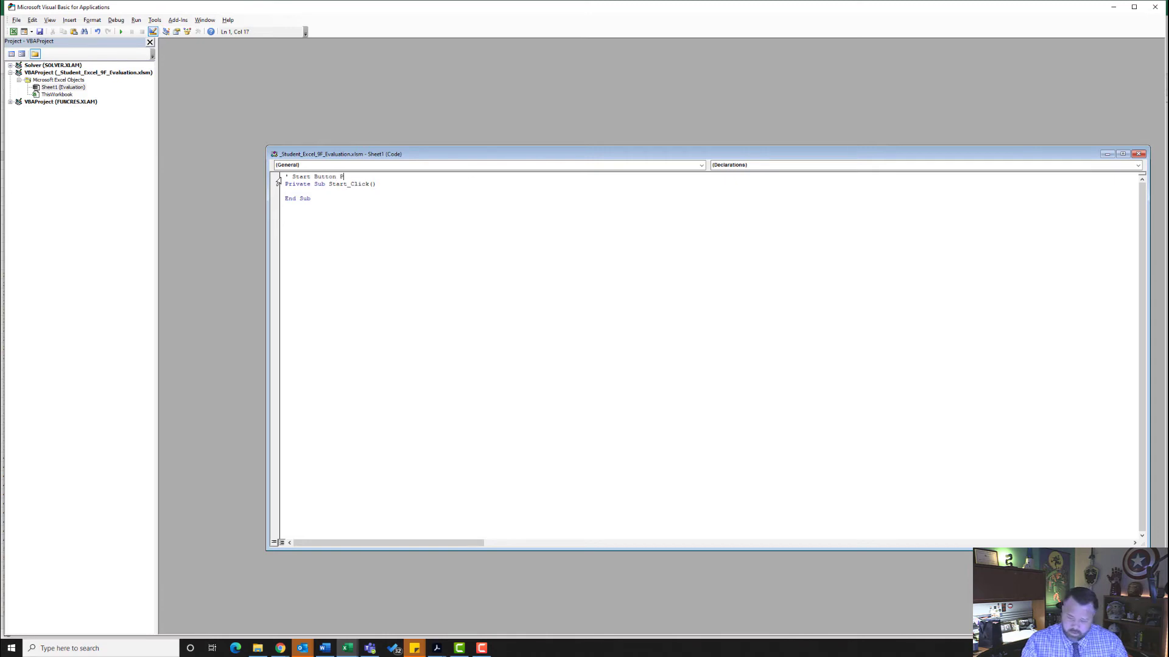
text(rocedure)
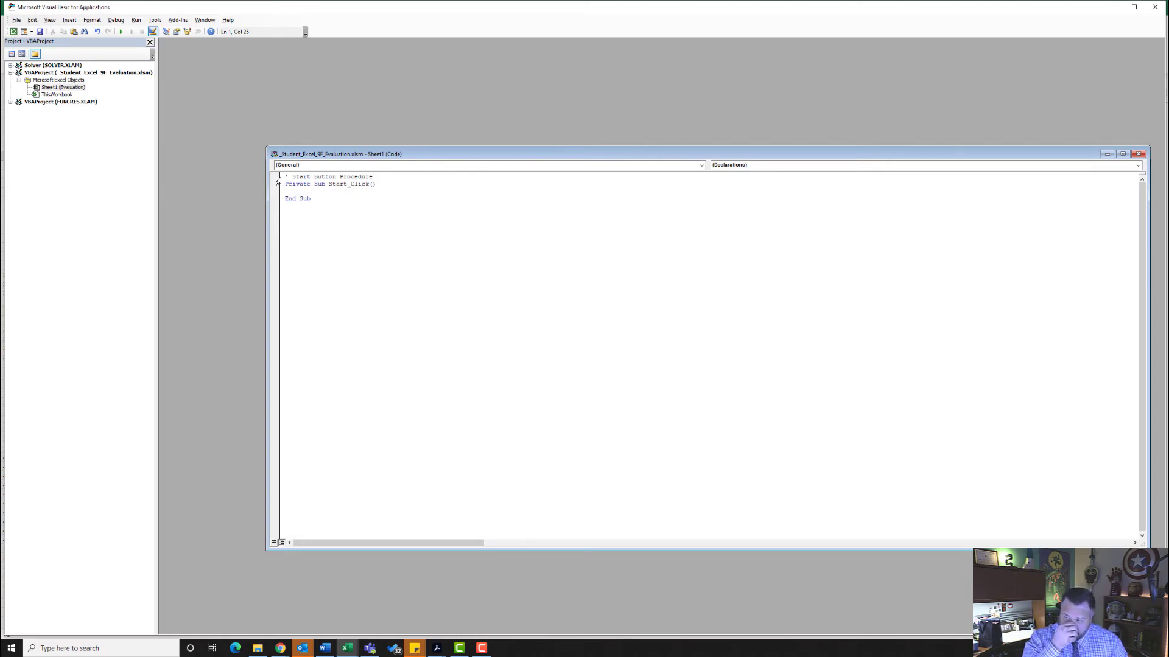
key(Return)
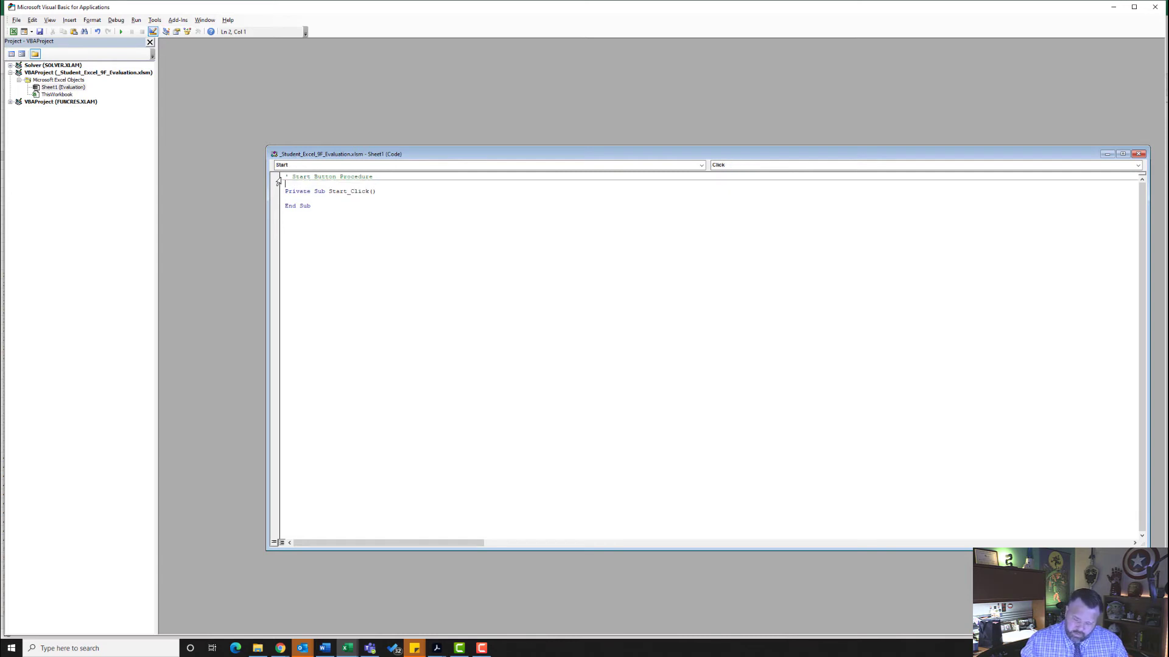
text(' Func)
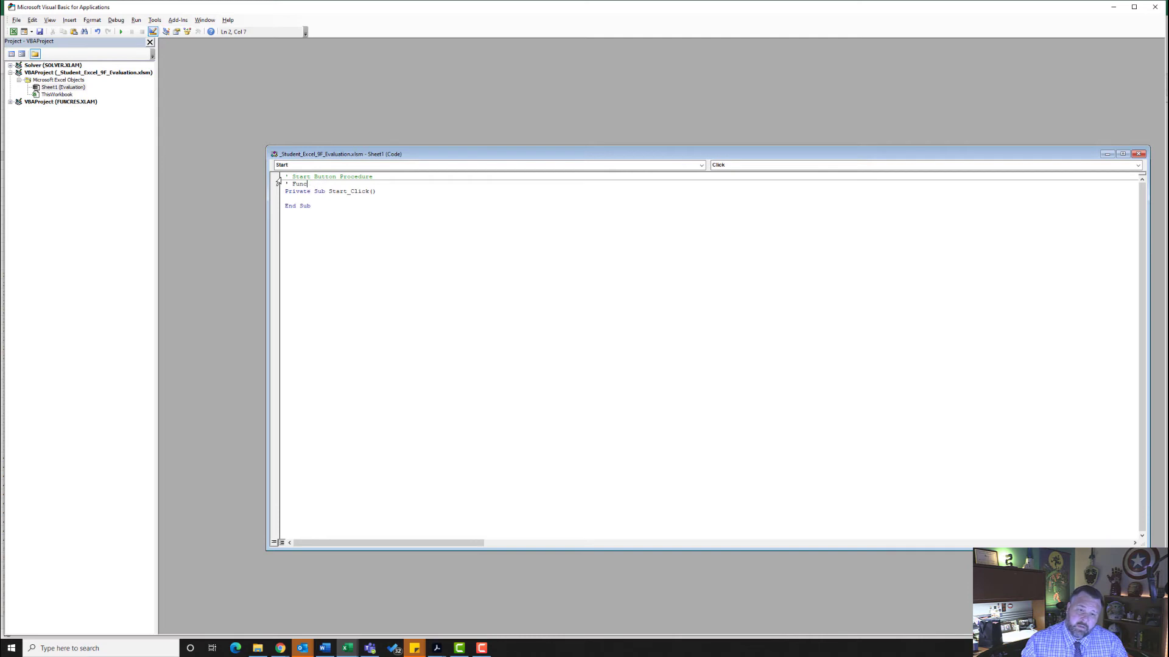
text(tion)
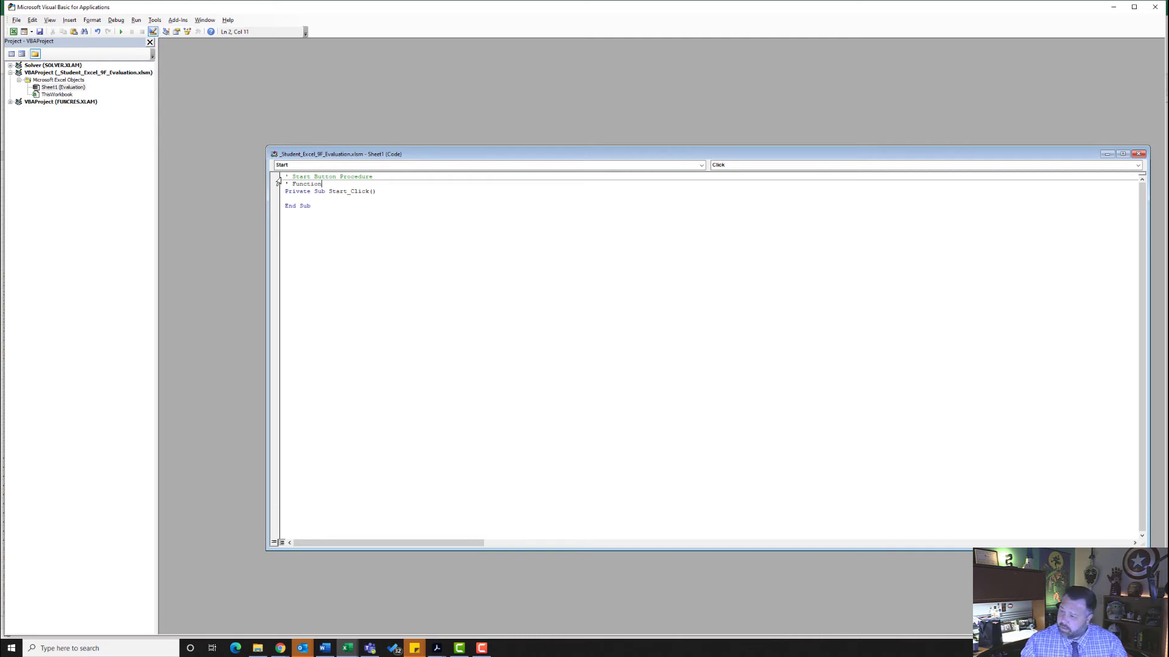
text(: Complete)
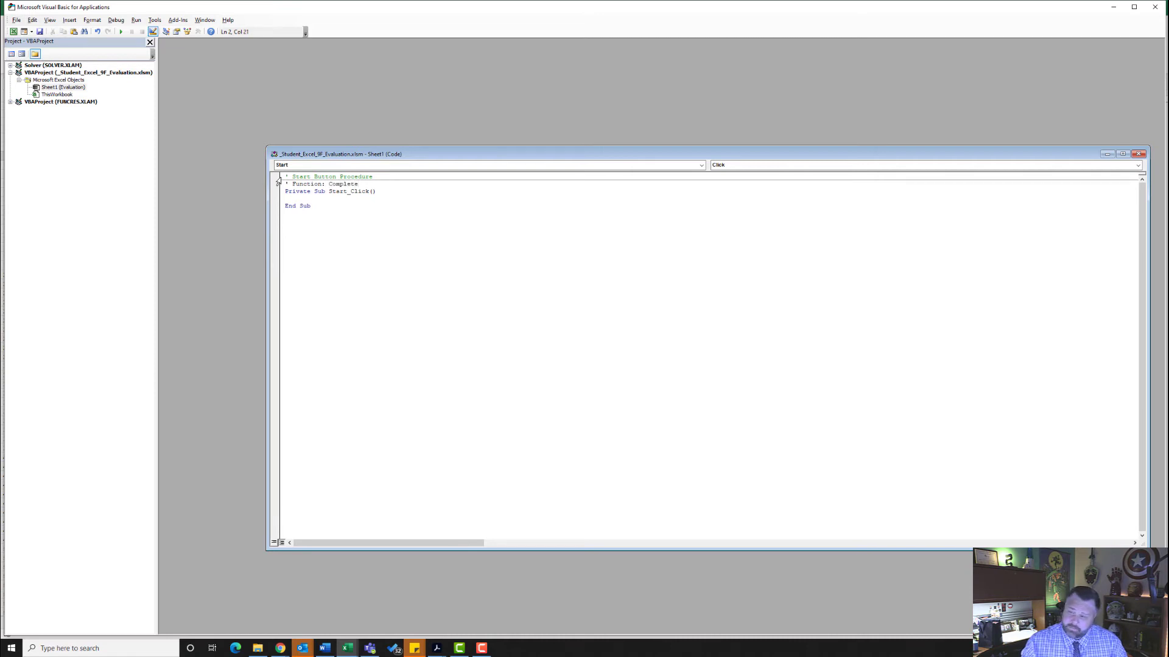
text( semin)
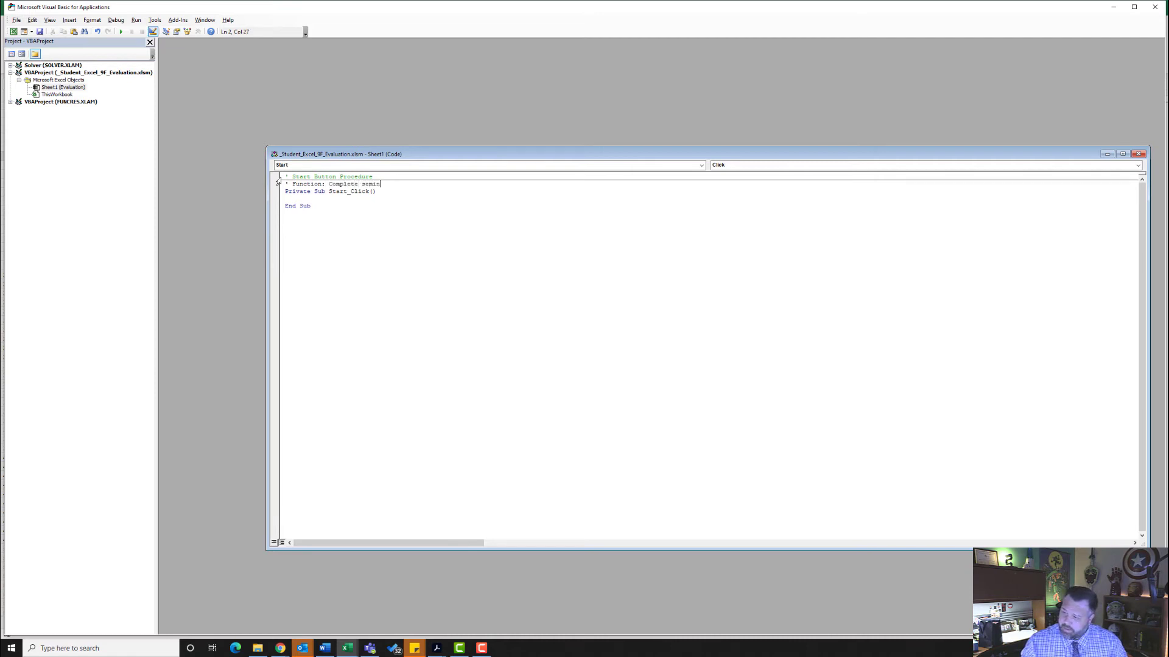
text(ar inforrmation)
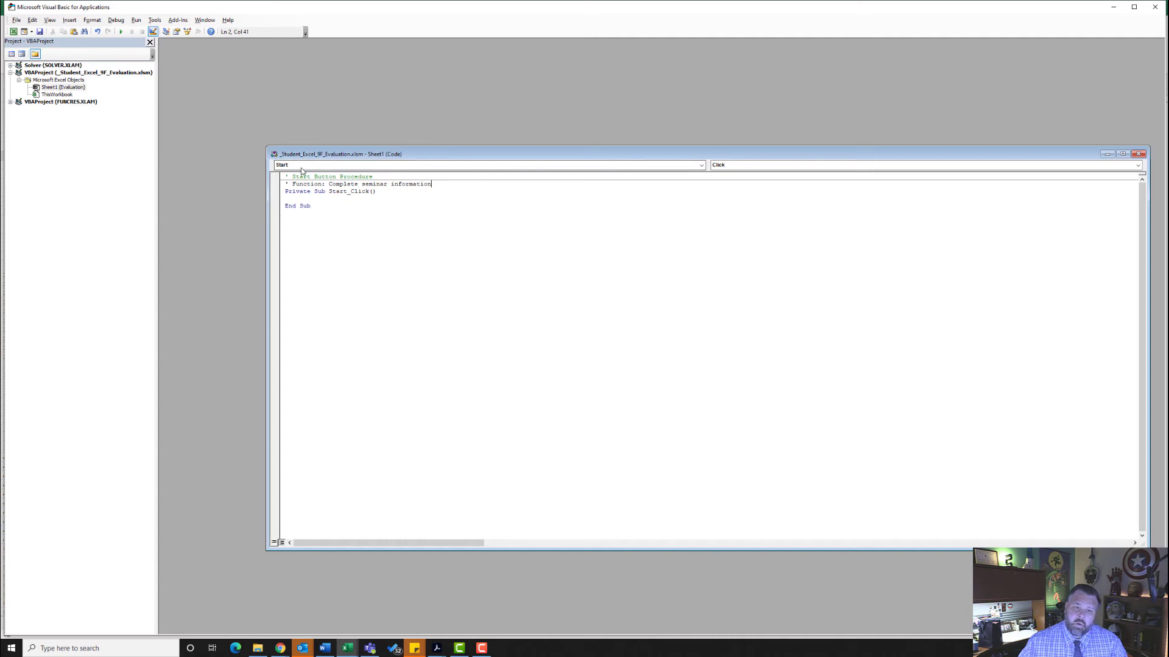
Paste the three Range/InputBox statements for B6, B7 and B8 into Start_Click
click(291, 199)
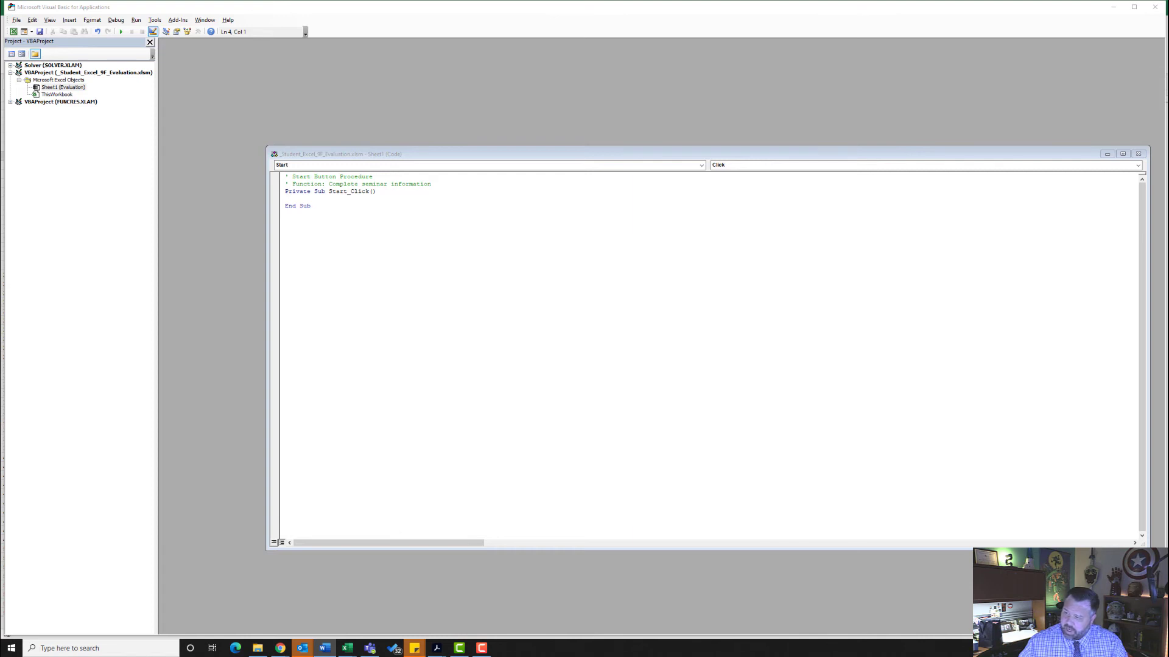
click(297, 199)
text(Range("B6").Value = InputBox("Enter your name", "Name") Range("B7").Value = InputBox("Enter the name of your organization", "Organization") Range("B8").Value = InputBox("Enter the seminar title", "Seminar"))
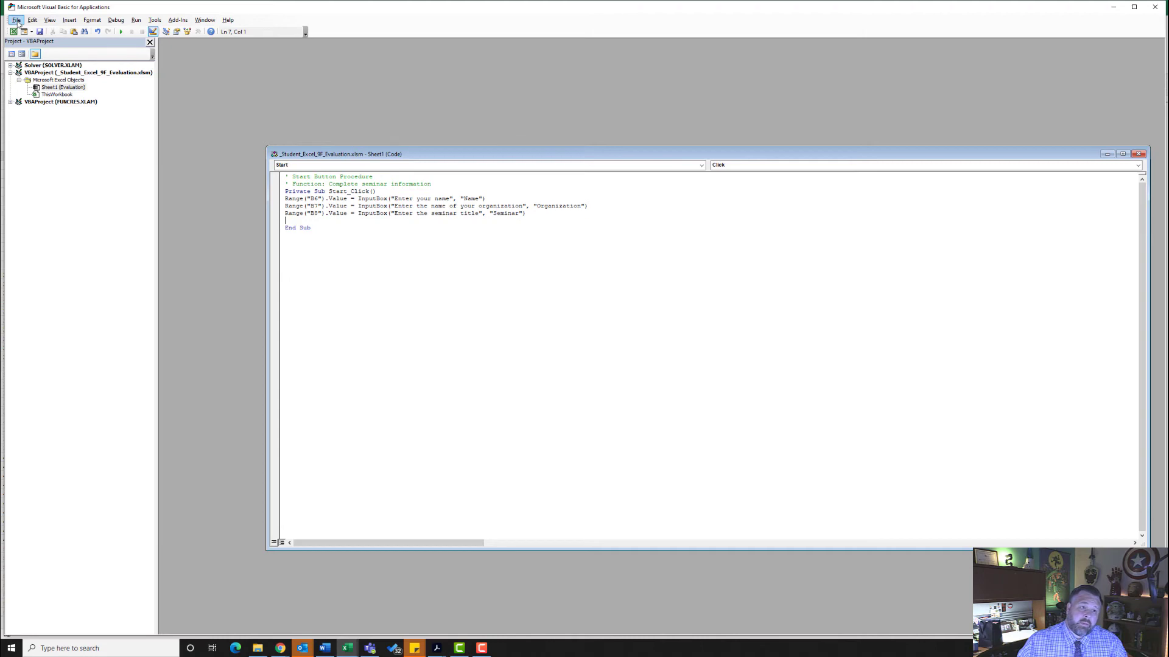
Save the VBA code and close the editor to return to Excel
click(17, 20)
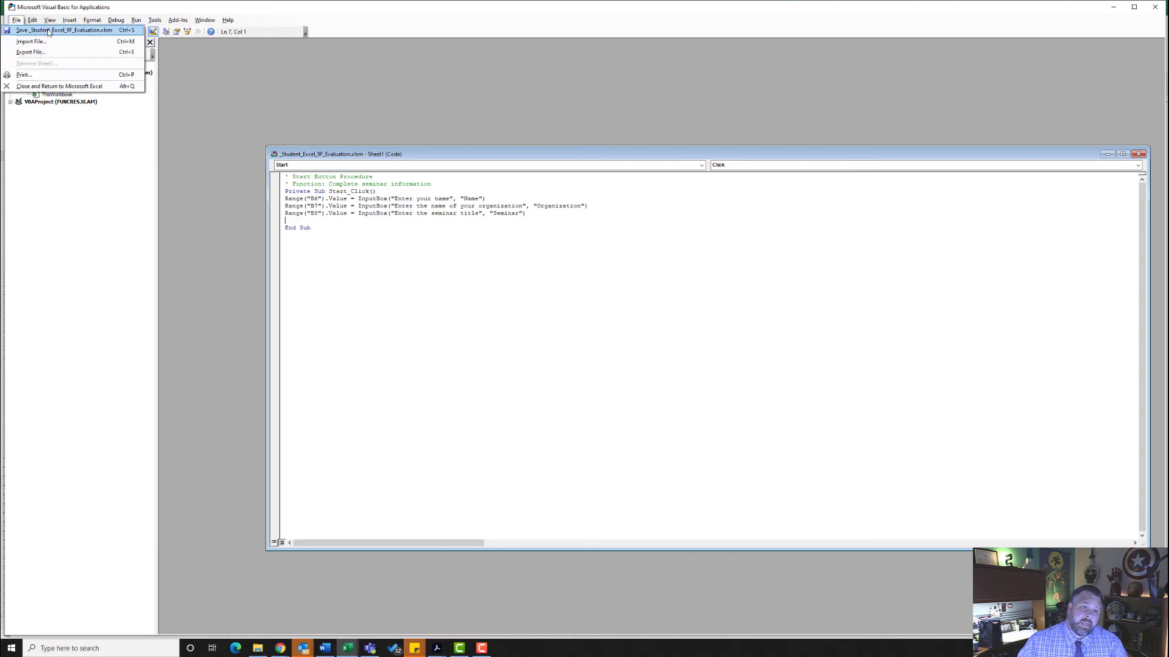
click(37, 31)
click(16, 20)
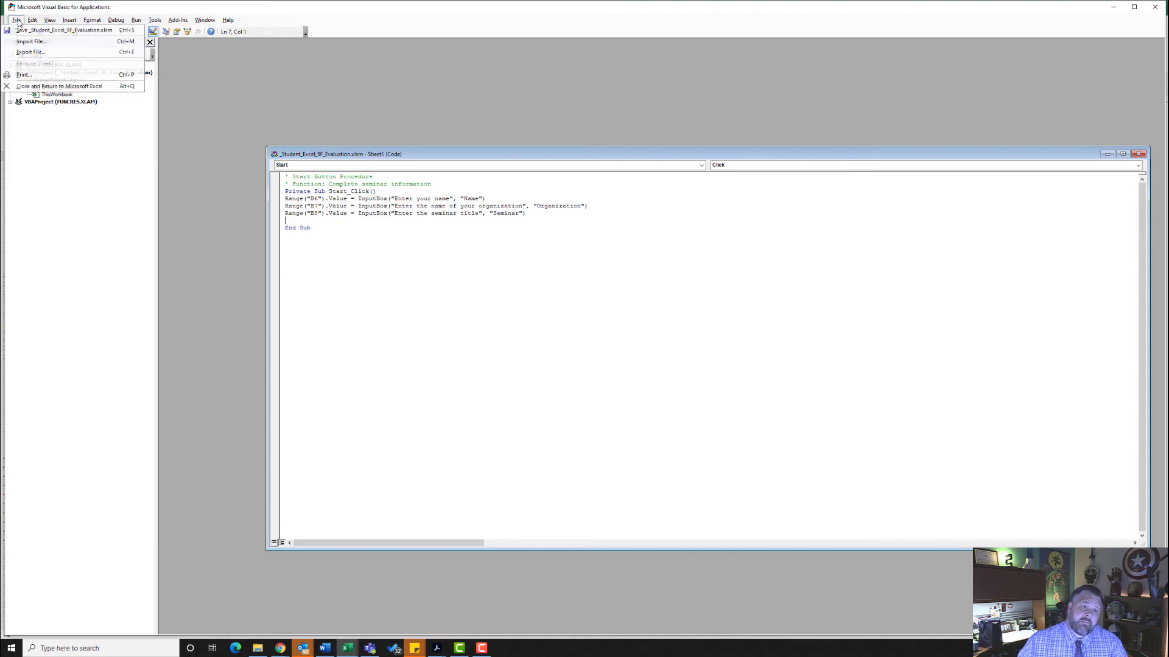
click(68, 88)
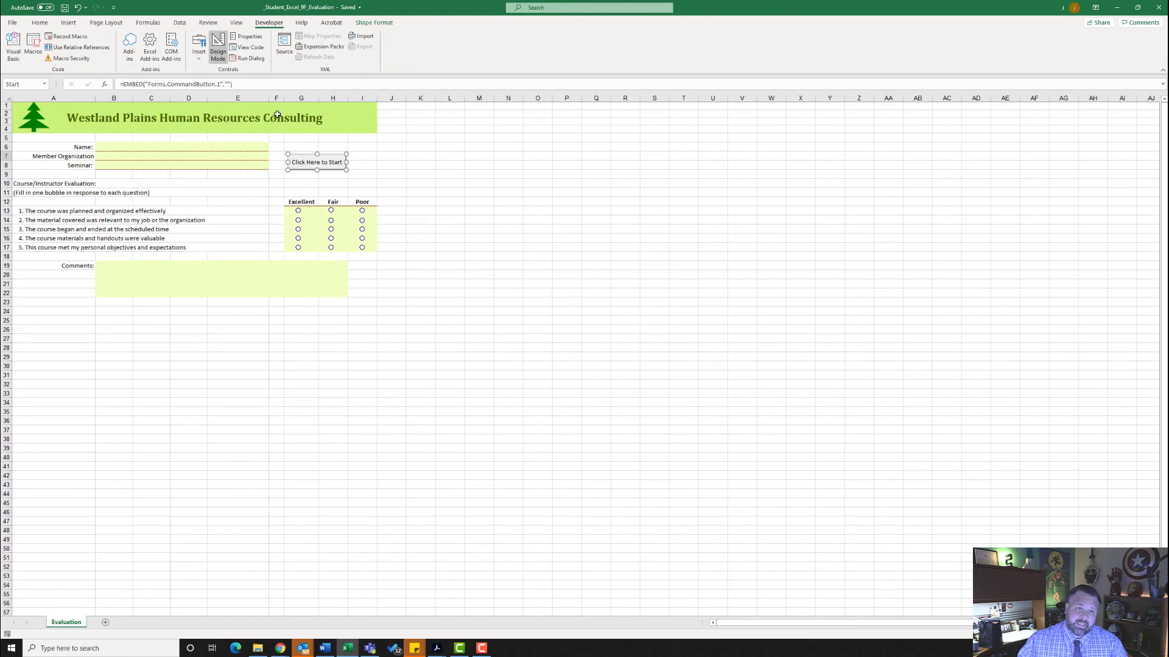
Exit Design Mode and run Start, entering a participant name, organization and seminar Conflict Resolution
click(217, 55)
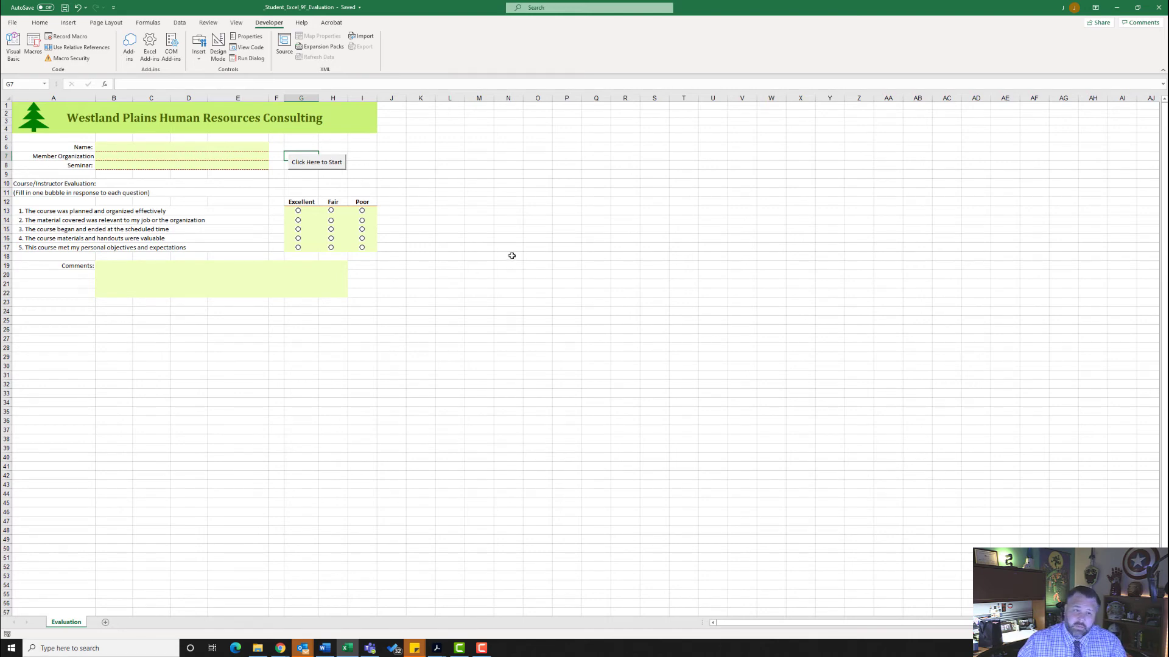
click(321, 165)
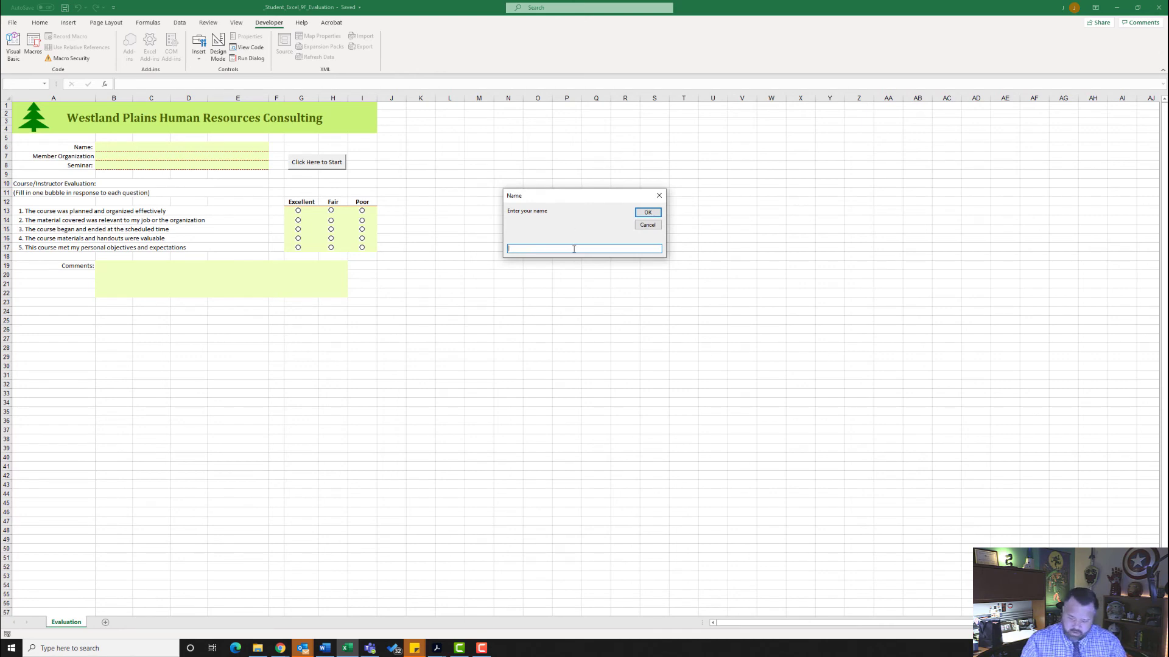
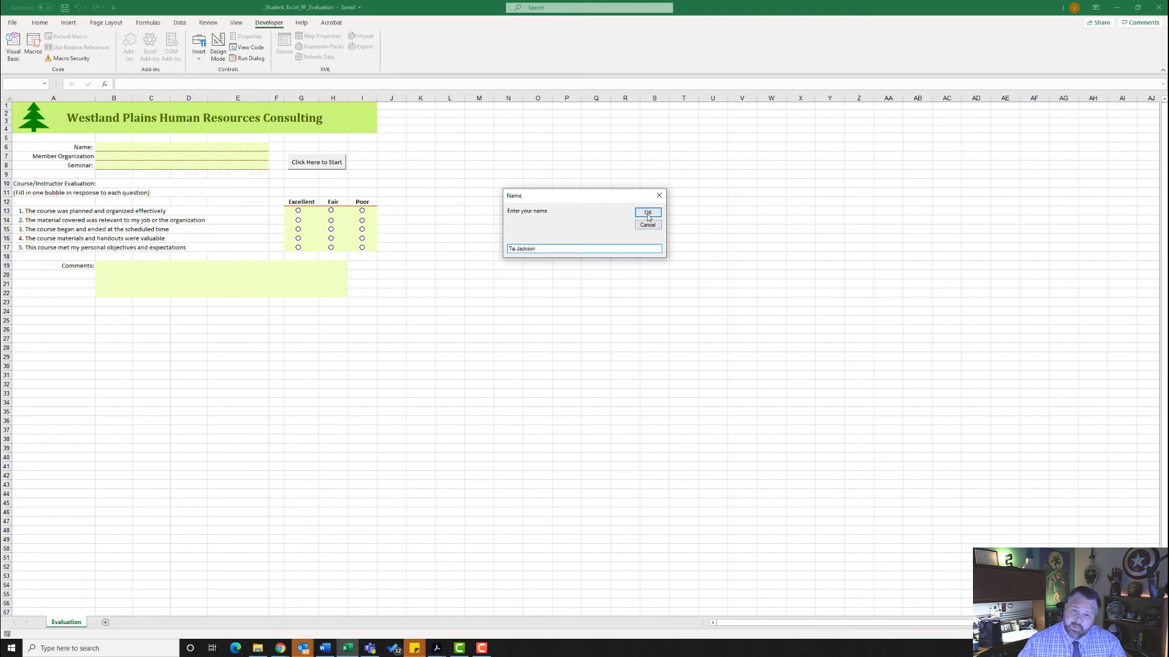
key(Return)
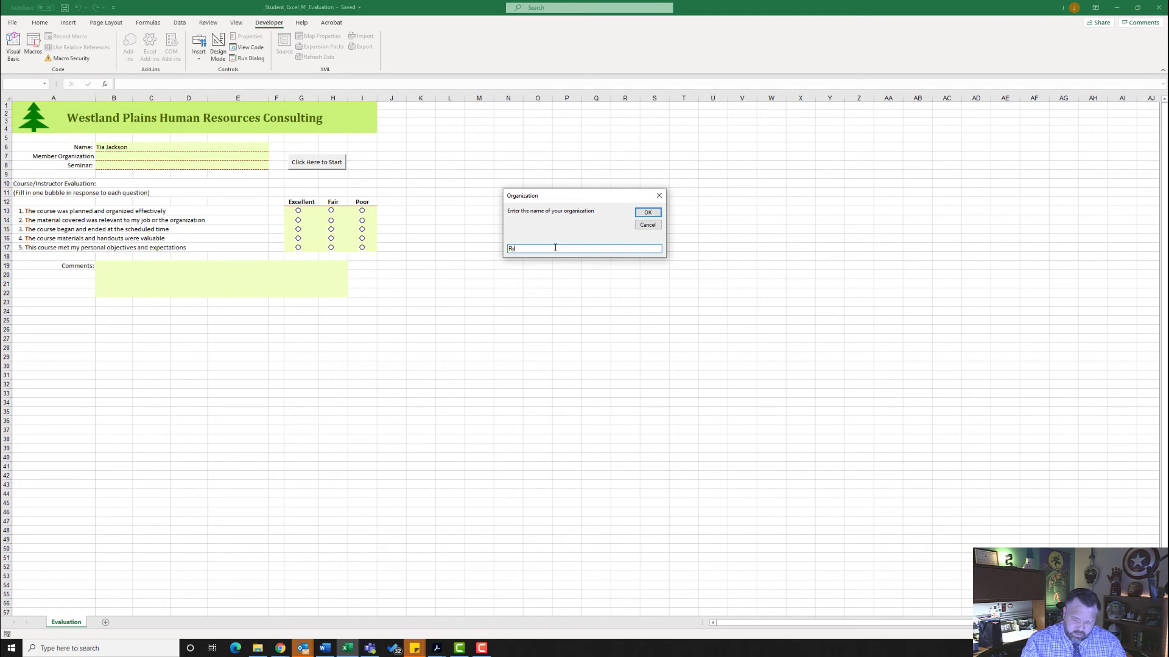
text(an Marken)
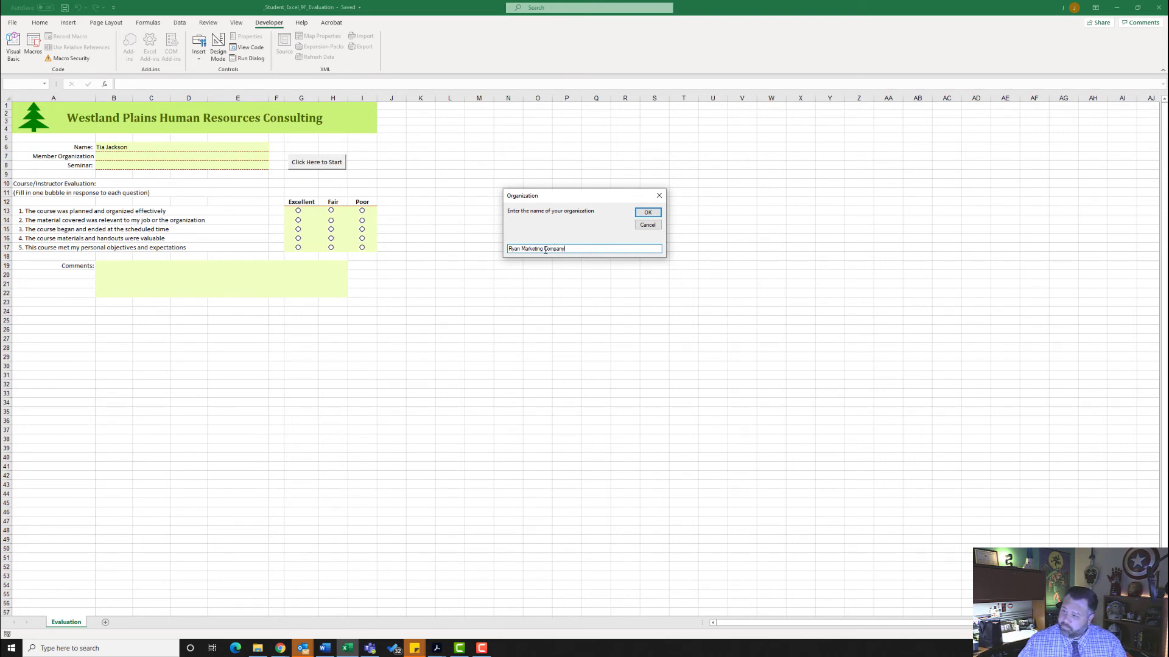
click(645, 213)
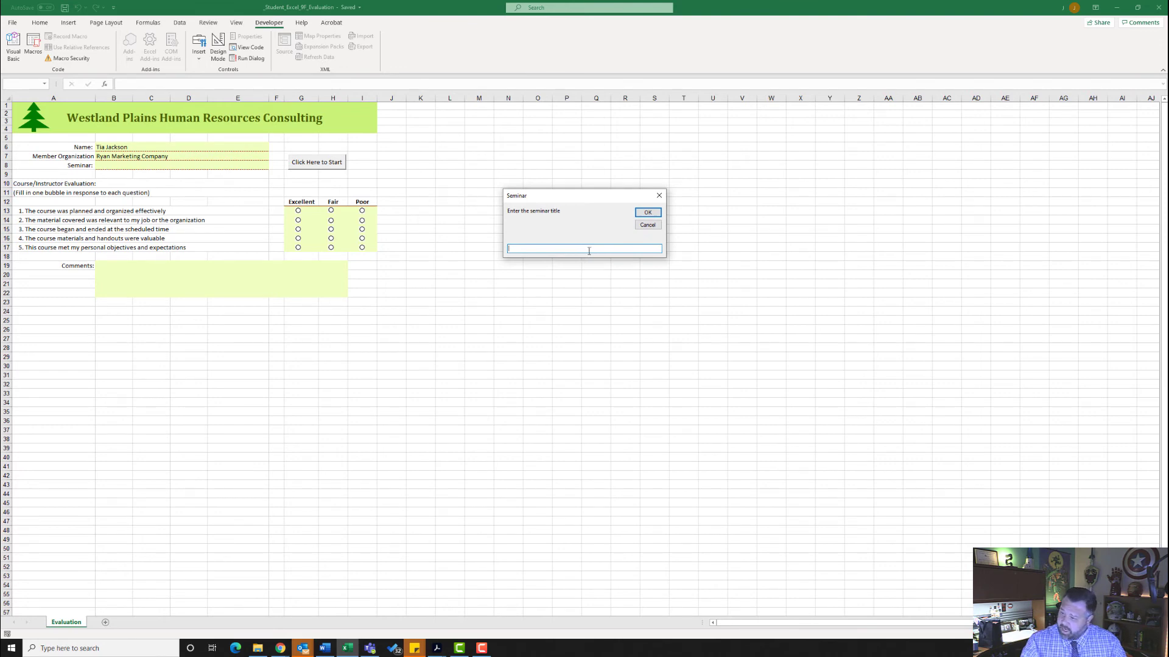
text(Conflict Res)
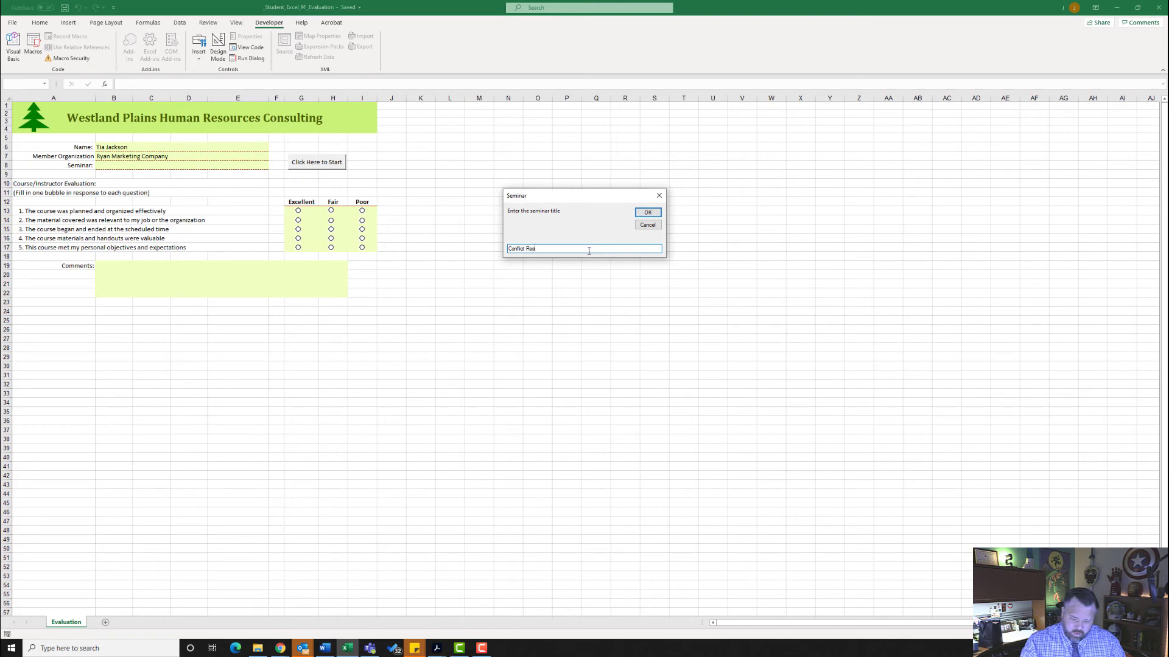
text(olutions)
key(BackSpace)
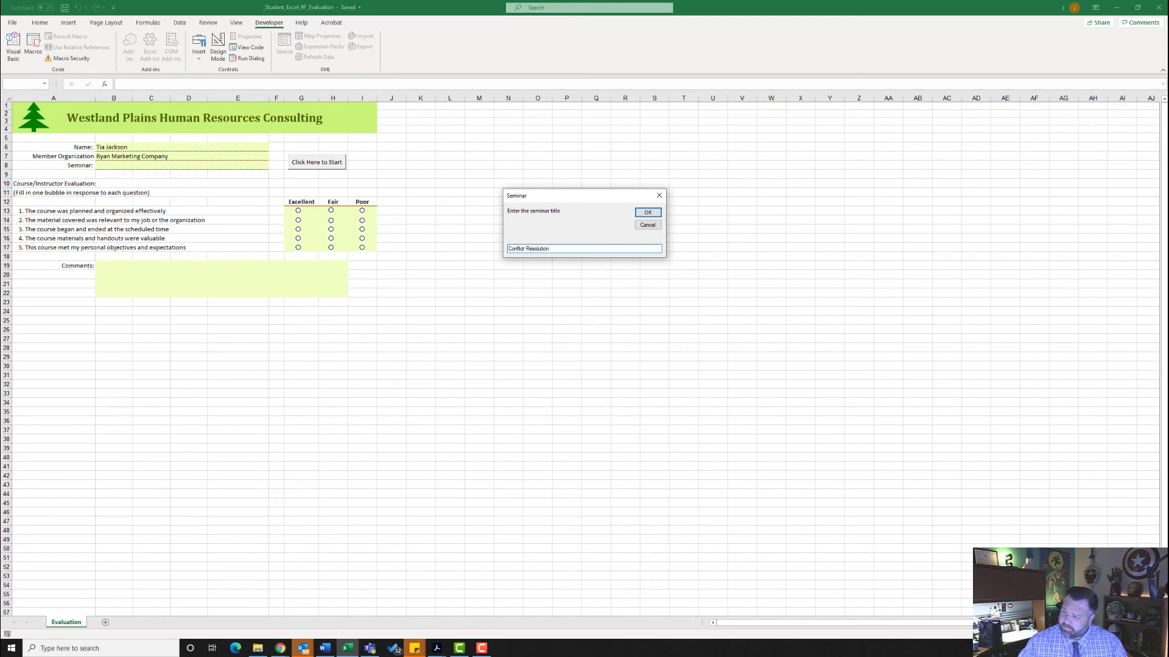
click(648, 213)
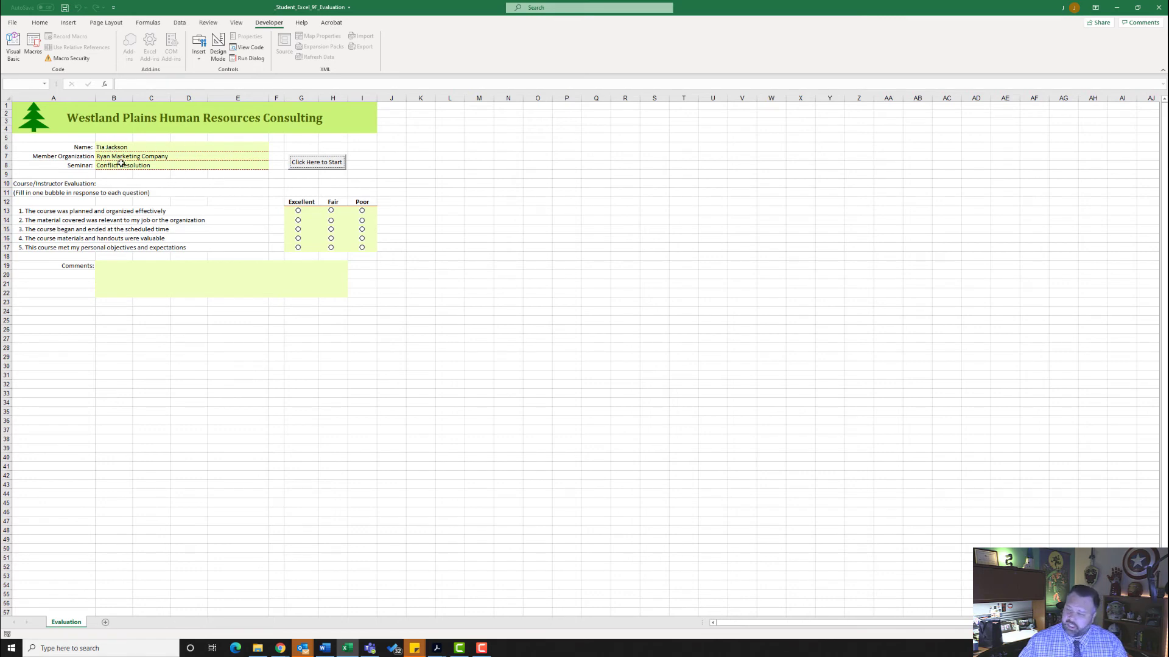
Rate questions 1–3 Excellent, question 4 Poor and question 5 Fair, then select cell N13
click(297, 211)
click(298, 221)
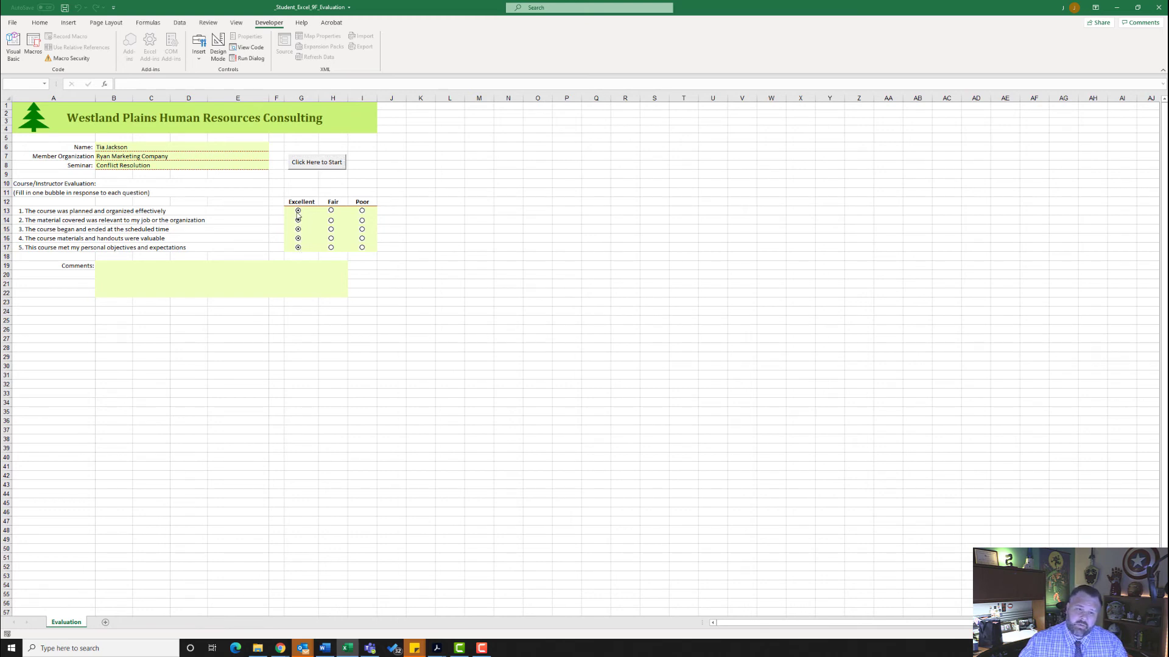
click(297, 238)
click(297, 247)
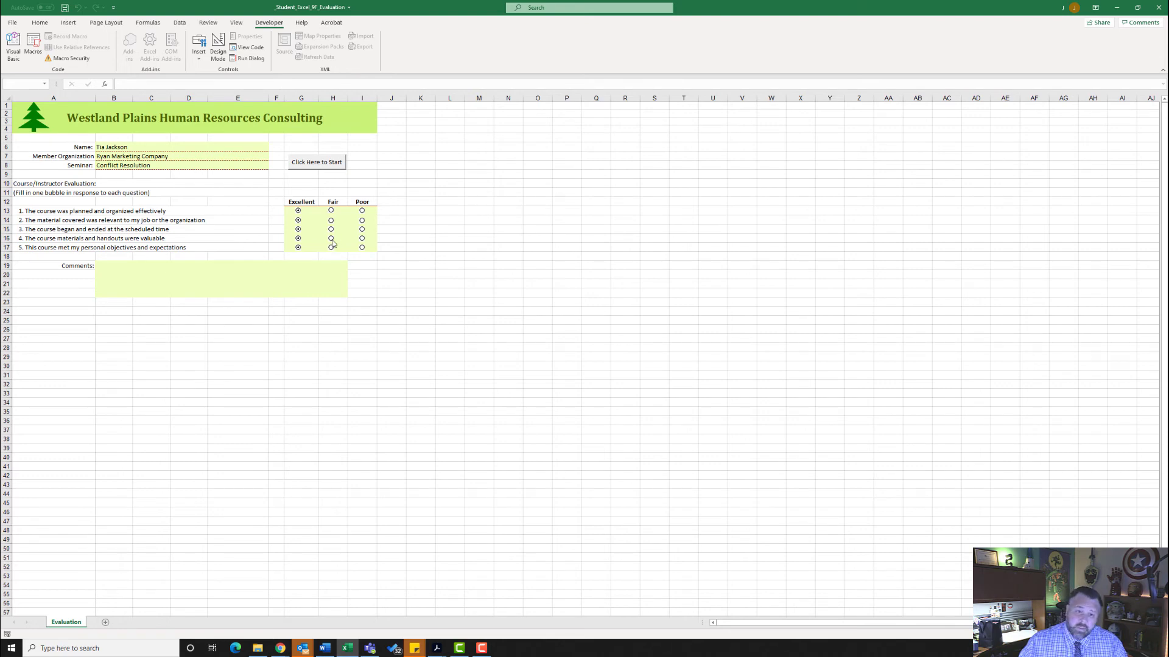
click(362, 247)
click(332, 248)
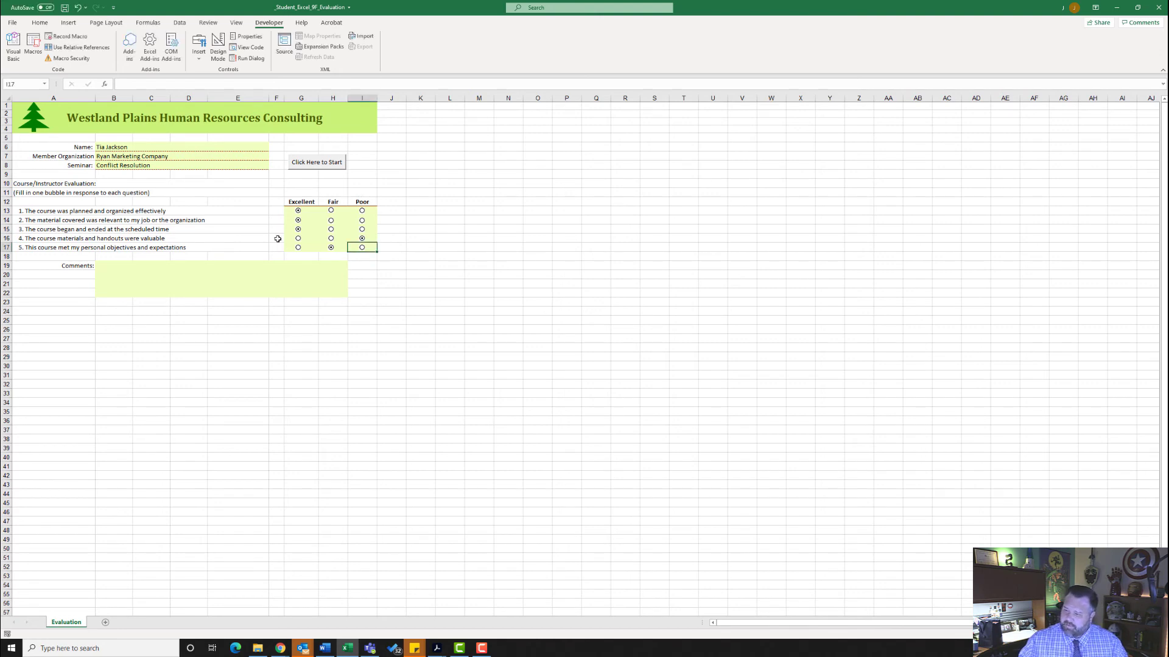
click(496, 209)
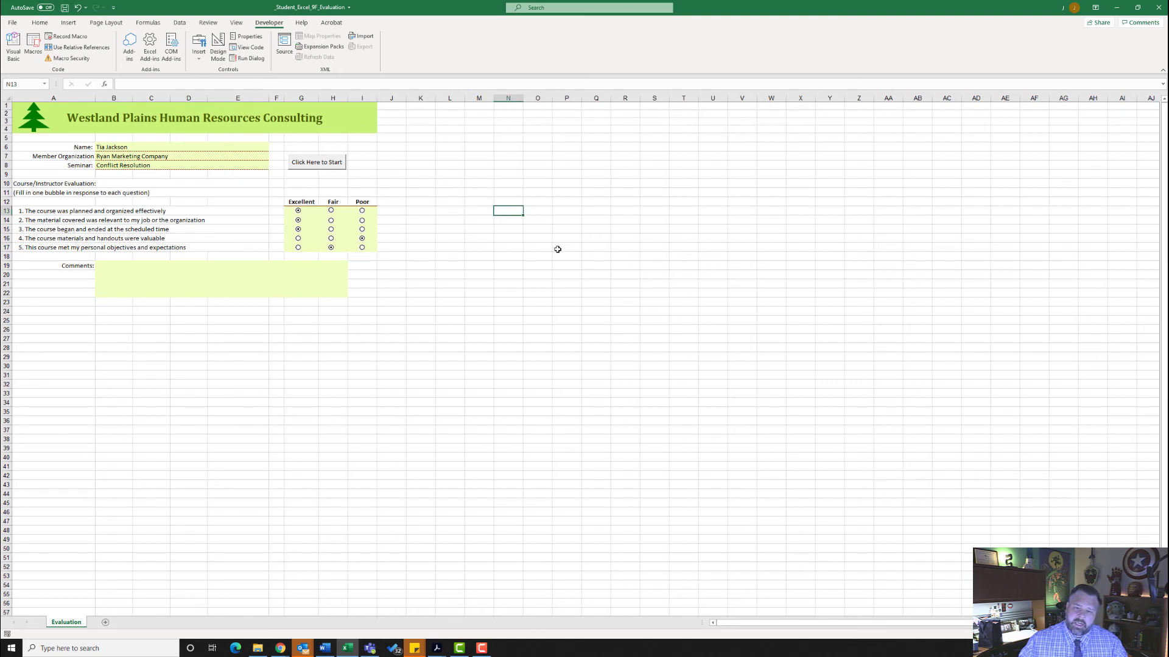
Add the file name to the left section of the Evaluation sheet's custom footer
click(116, 24)
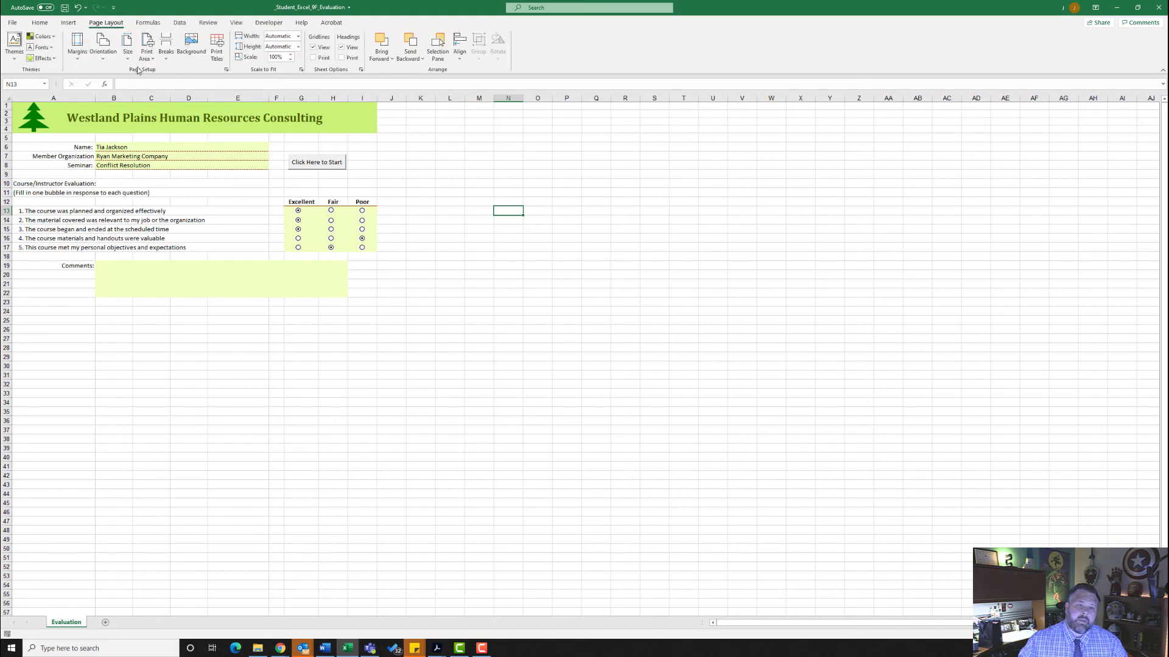
click(227, 70)
click(226, 70)
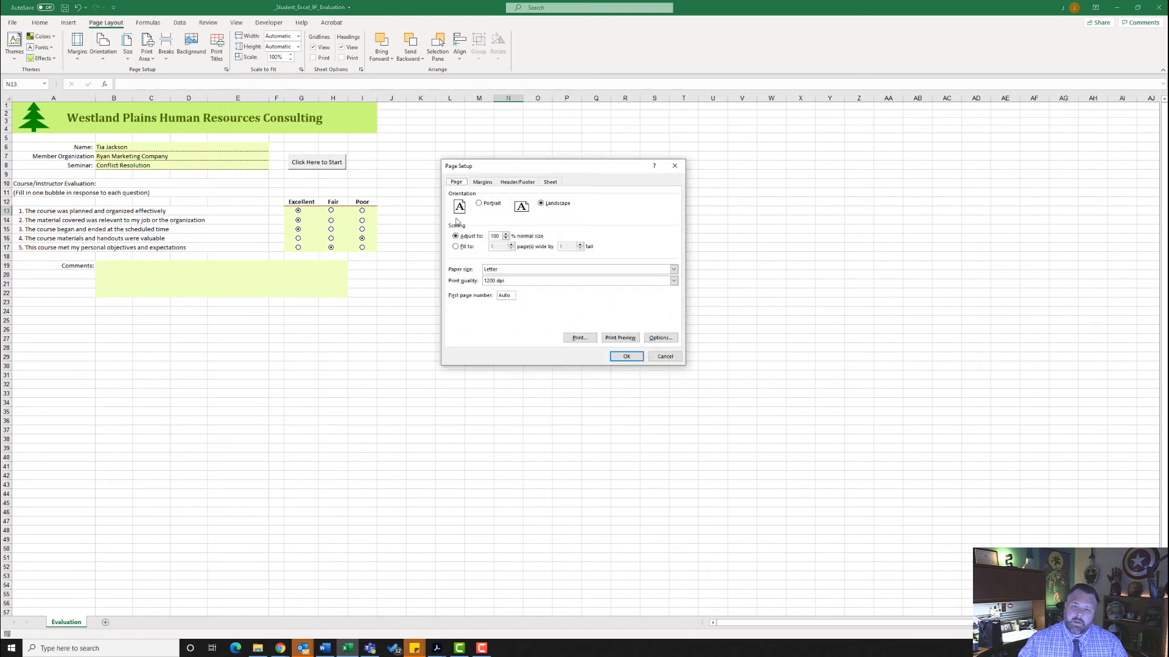
click(519, 183)
click(588, 242)
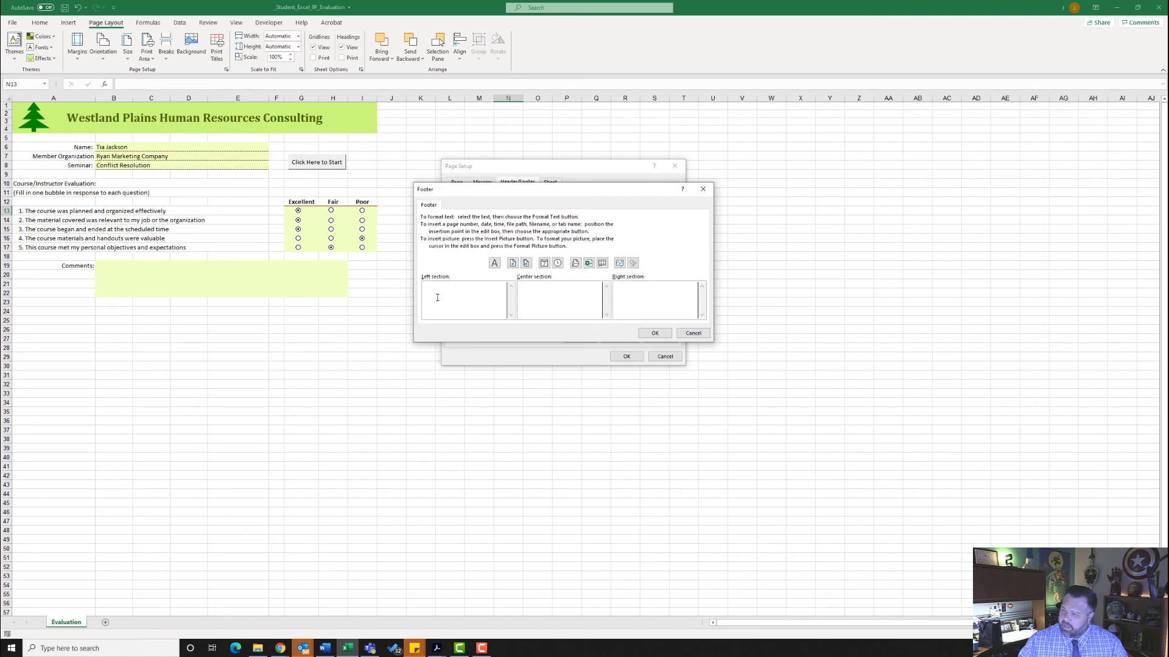
click(589, 263)
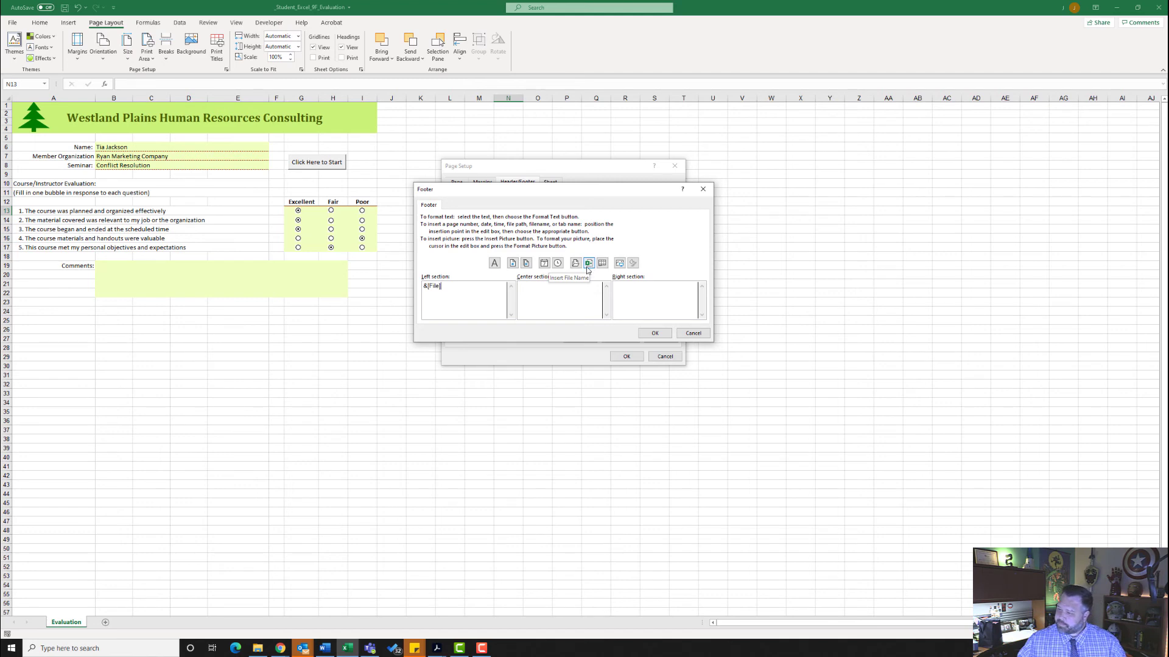
click(654, 333)
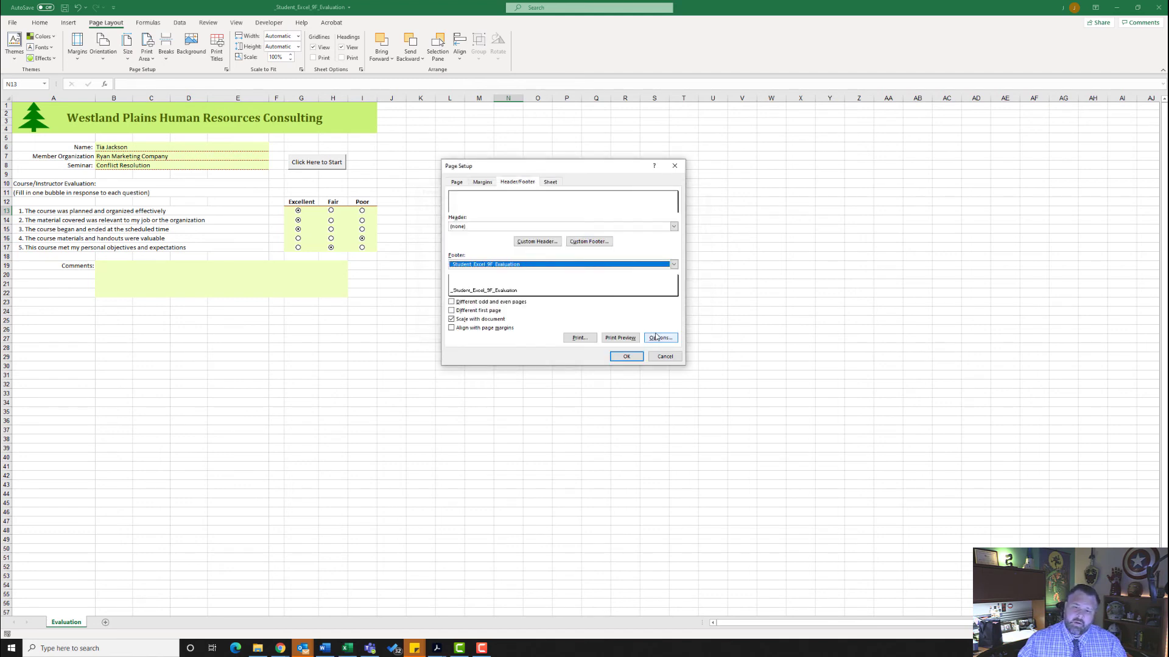
click(631, 356)
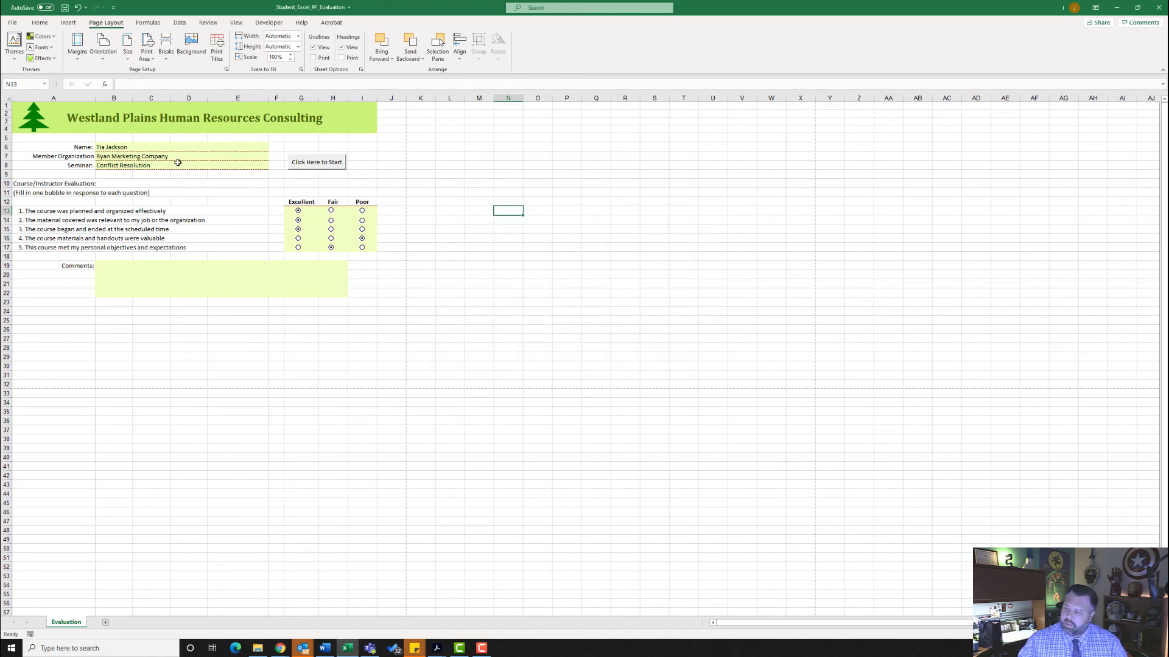
click(12, 22)
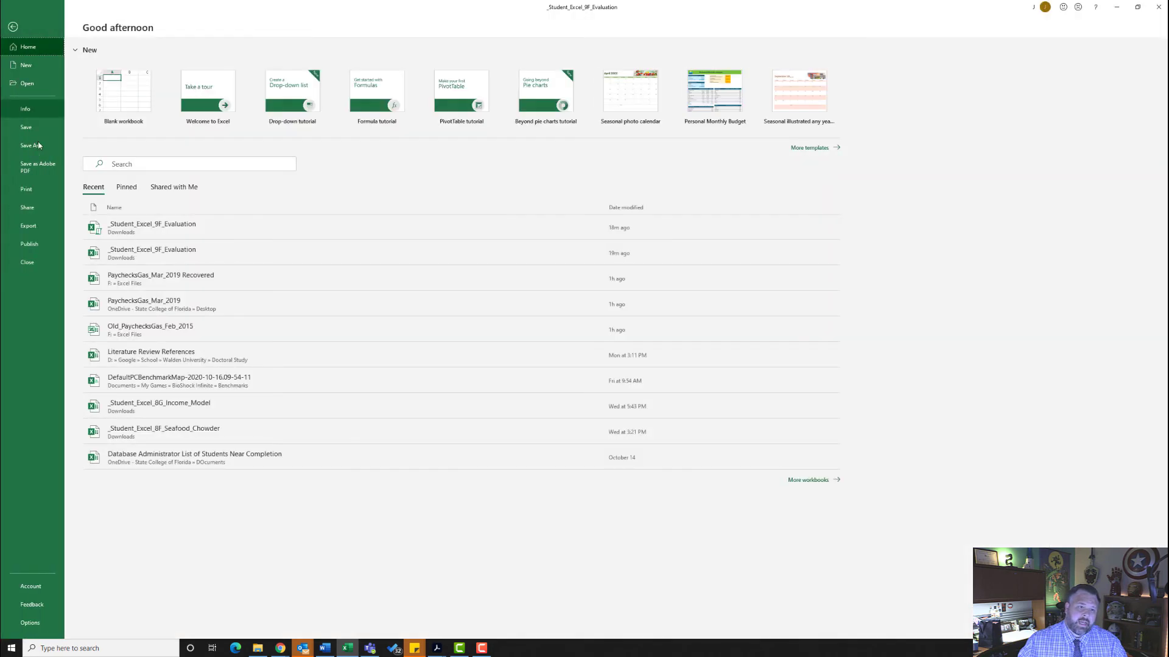
Set the workbook's Tags to 'evaluation report' and Subject to 'cgs'
click(32, 113)
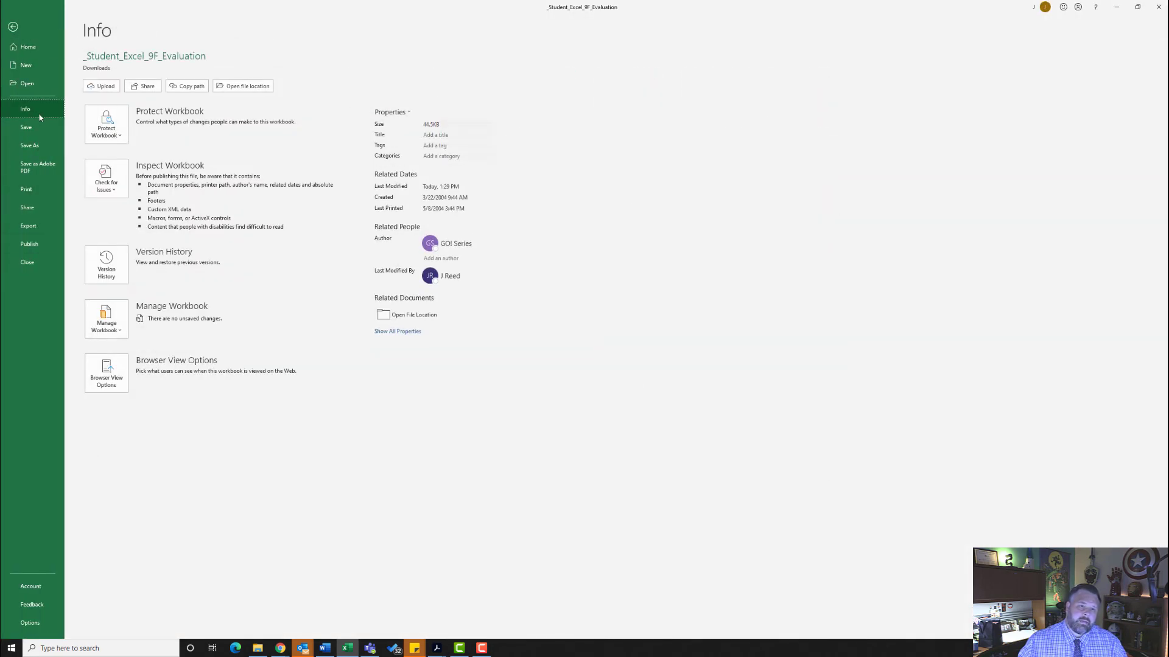
click(403, 332)
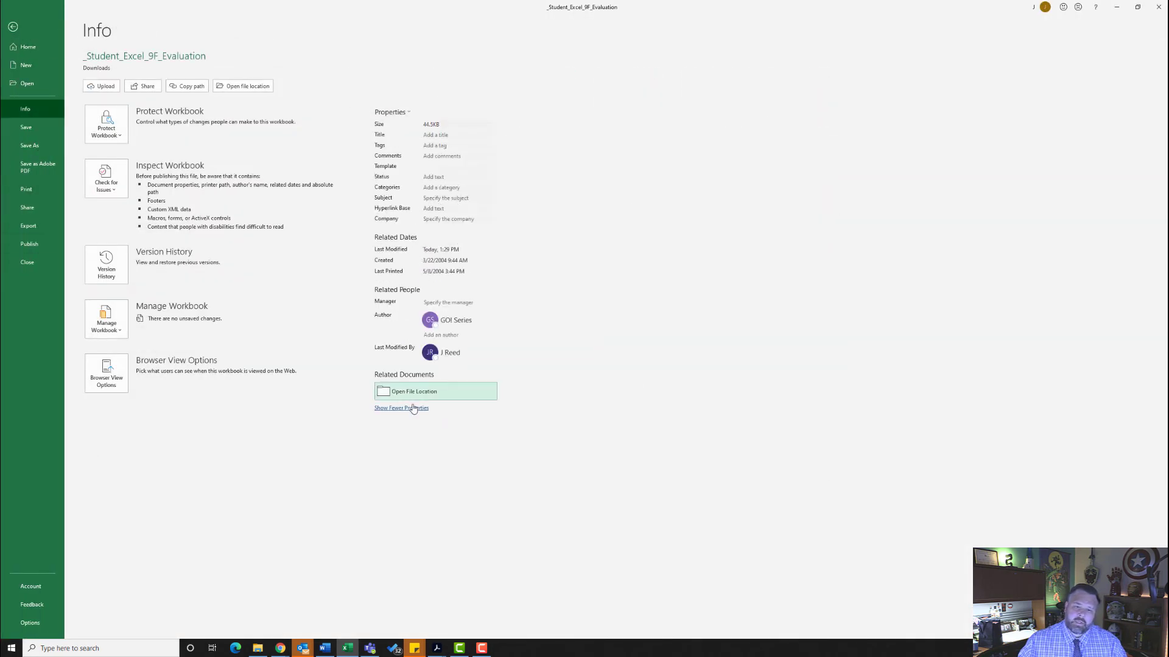
click(463, 146)
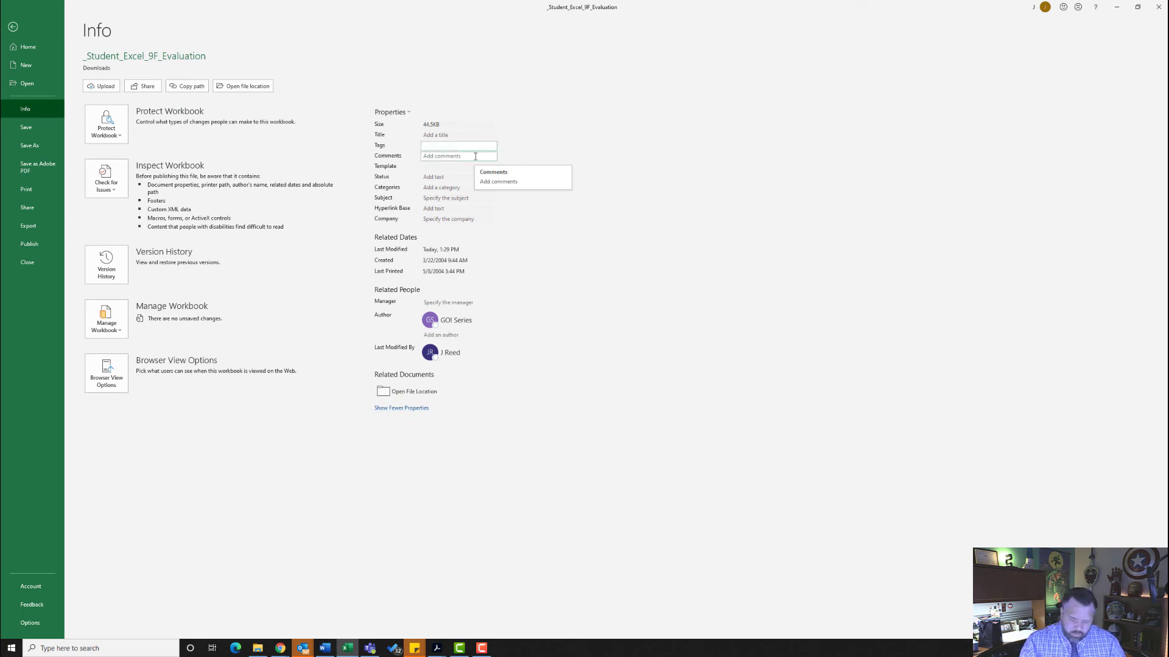
text(evaluation report)
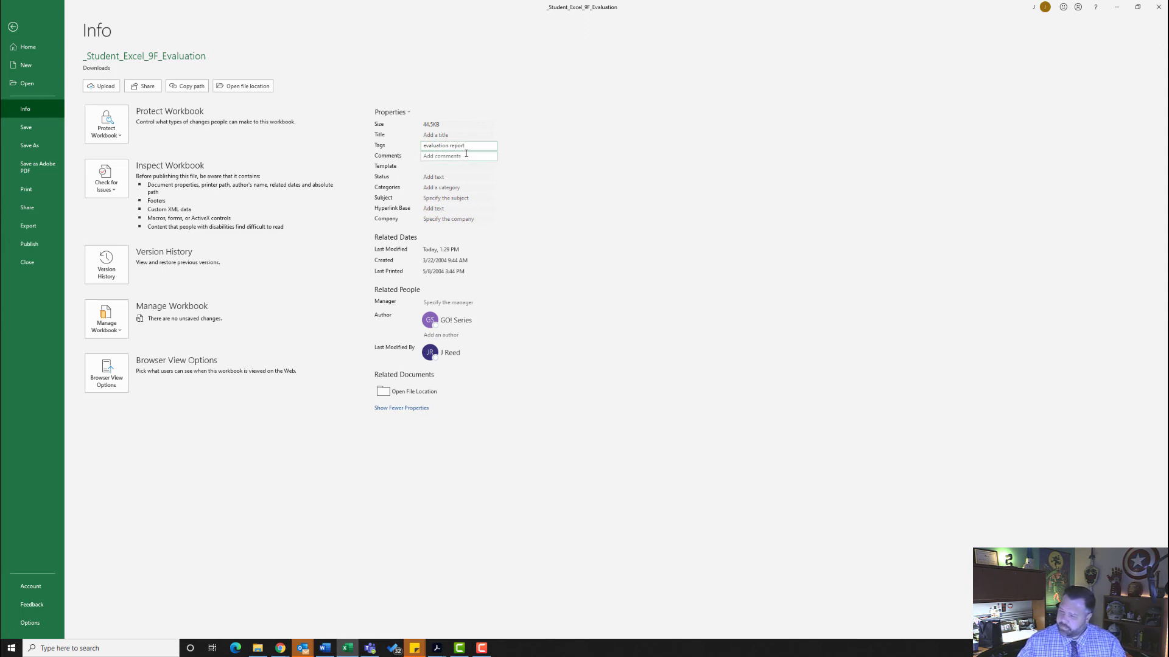
click(431, 198)
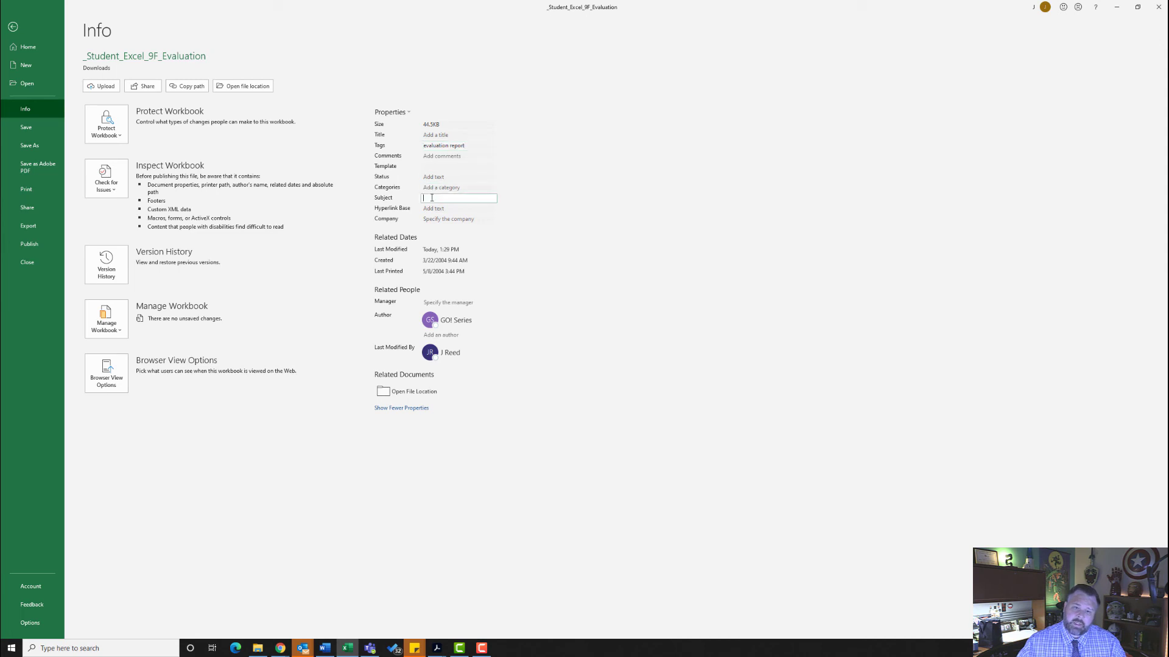
text(cgs)
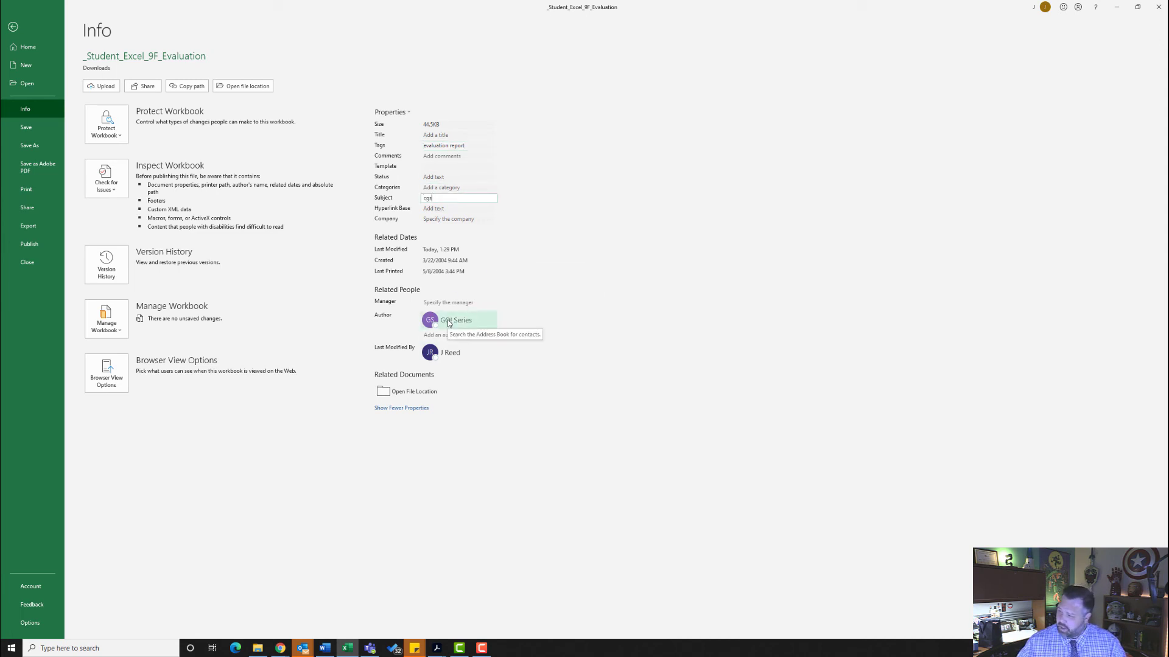
Replace the GO! Series author with the student's own name and save the workbook
mouse_move(449, 324)
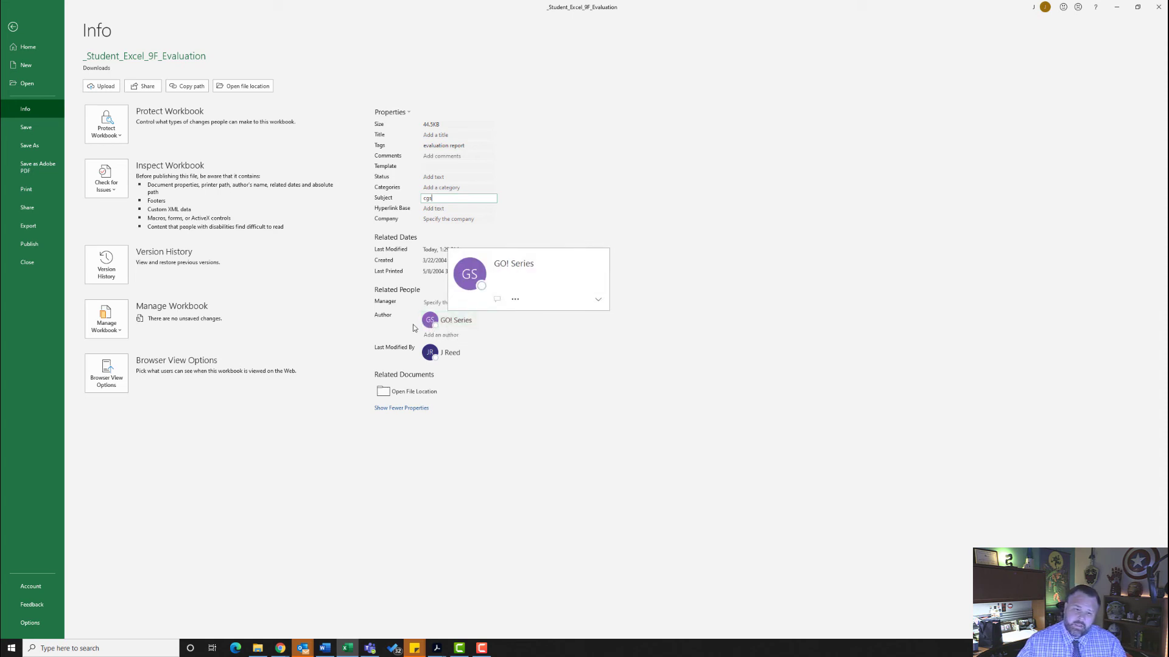
right_click(443, 324)
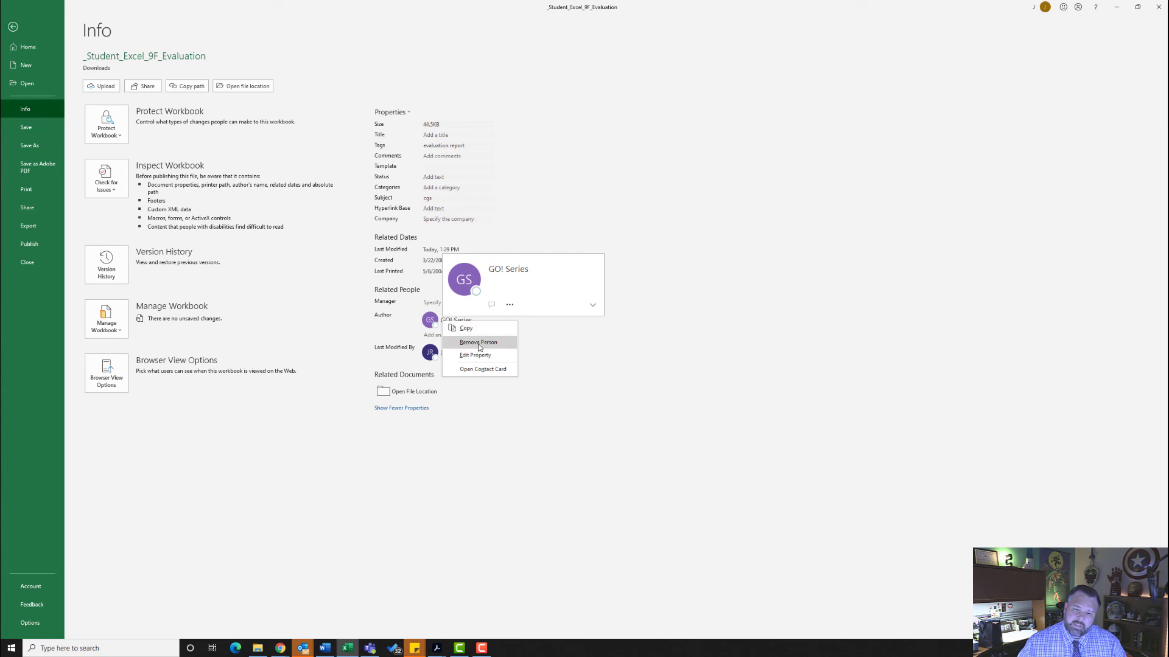
click(450, 337)
click(438, 317)
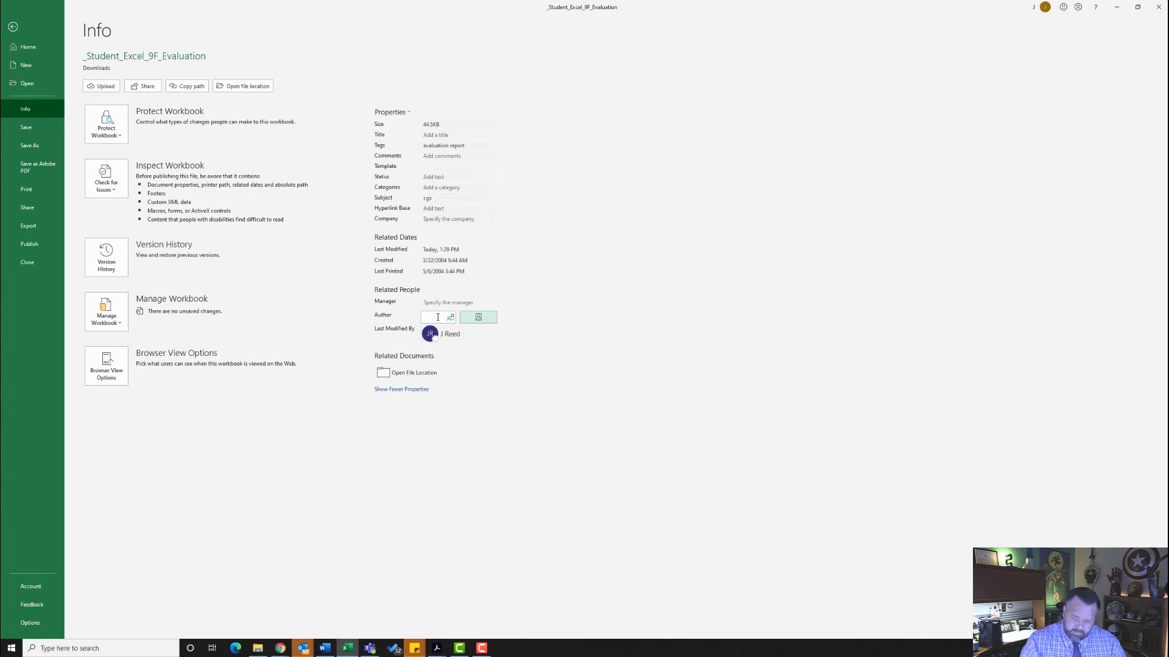
text(Jason Reed)
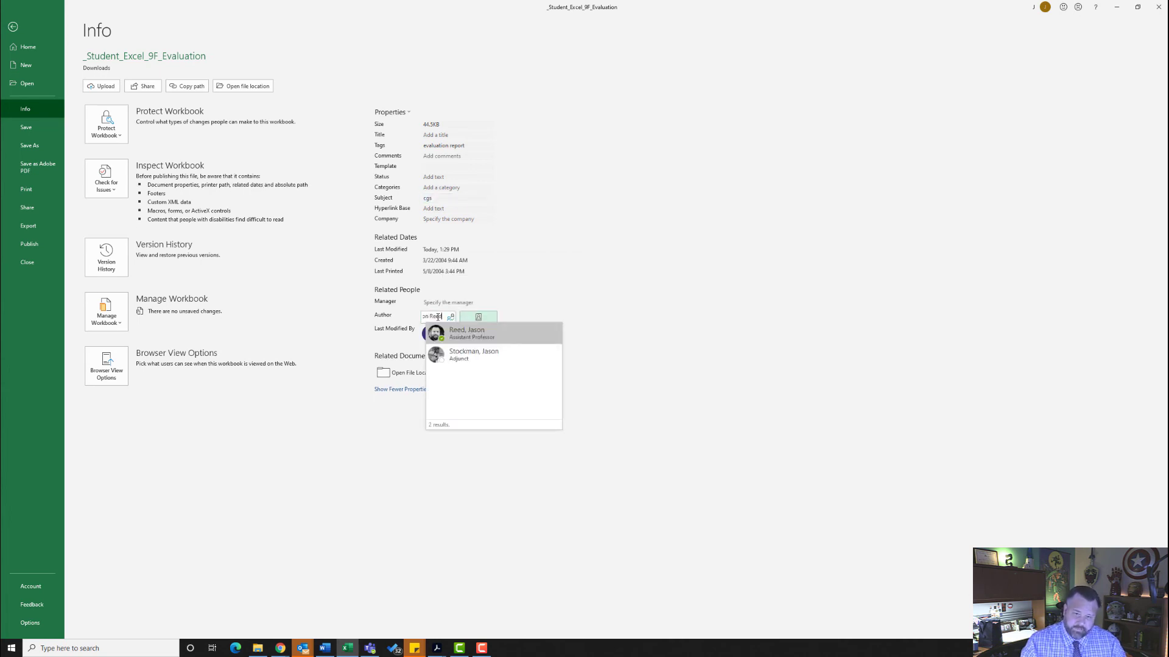
click(462, 331)
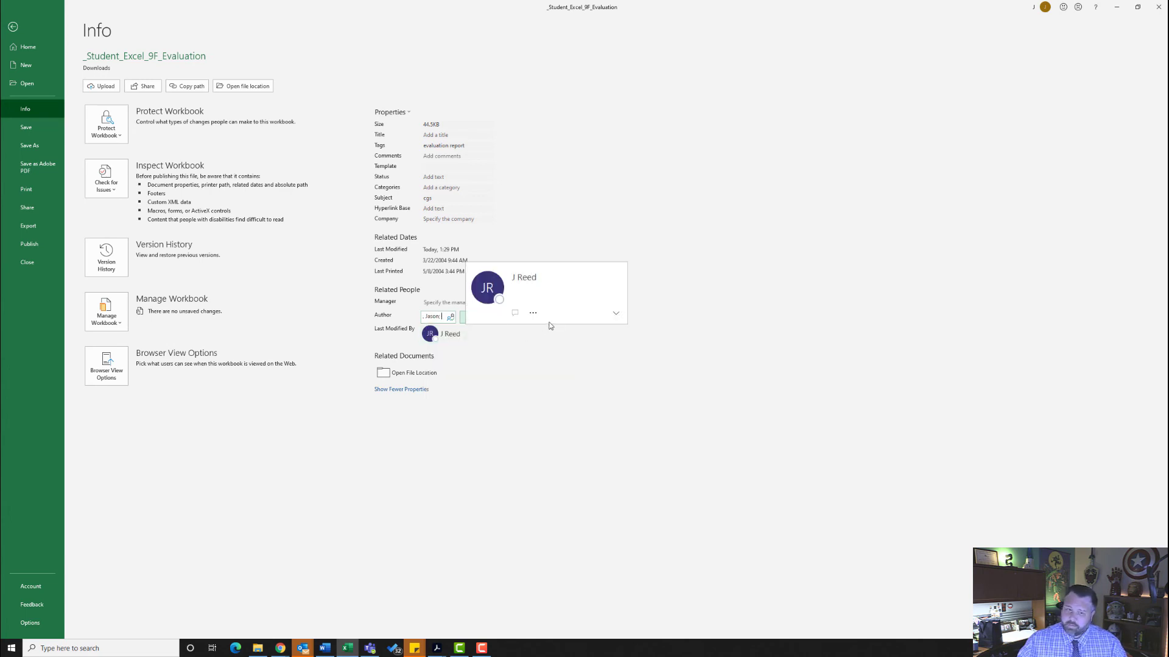
click(26, 127)
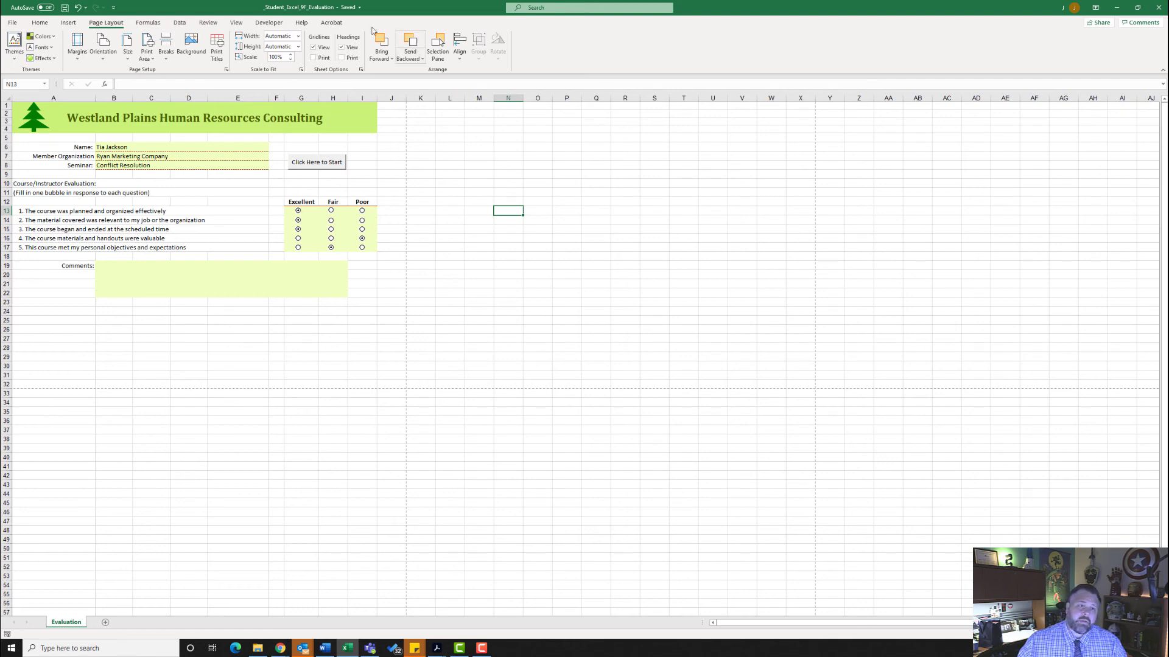
Turn on Design Mode and open the Start button's code in the VBA editor
click(268, 24)
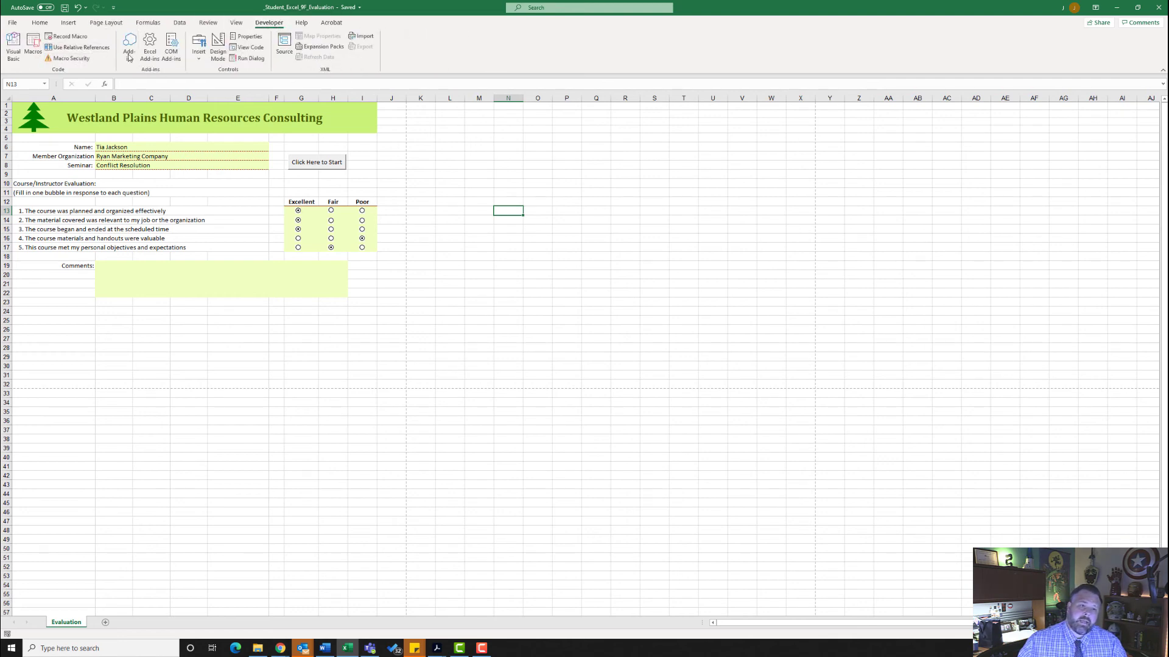
click(218, 49)
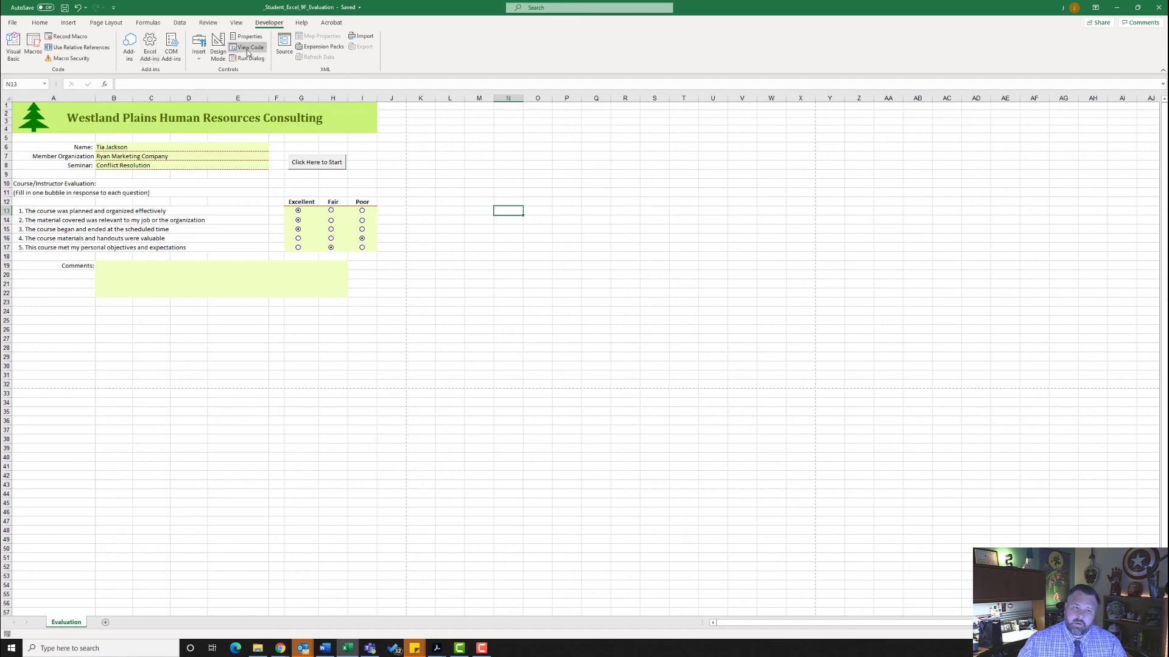
click(247, 49)
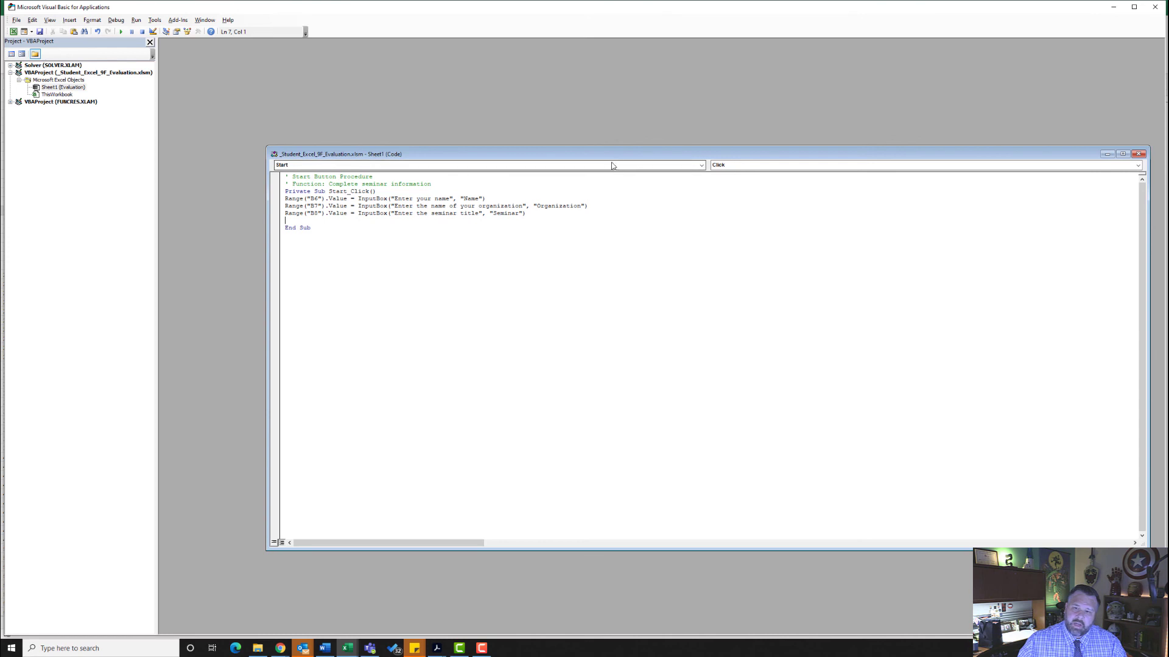
click(701, 166)
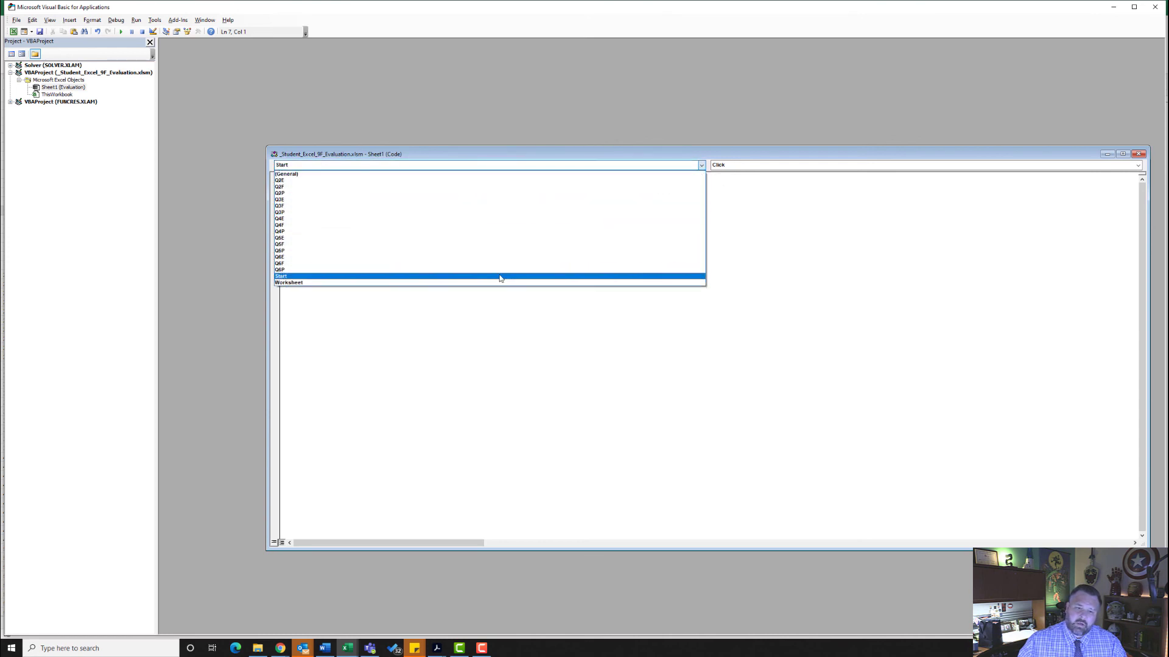
click(497, 279)
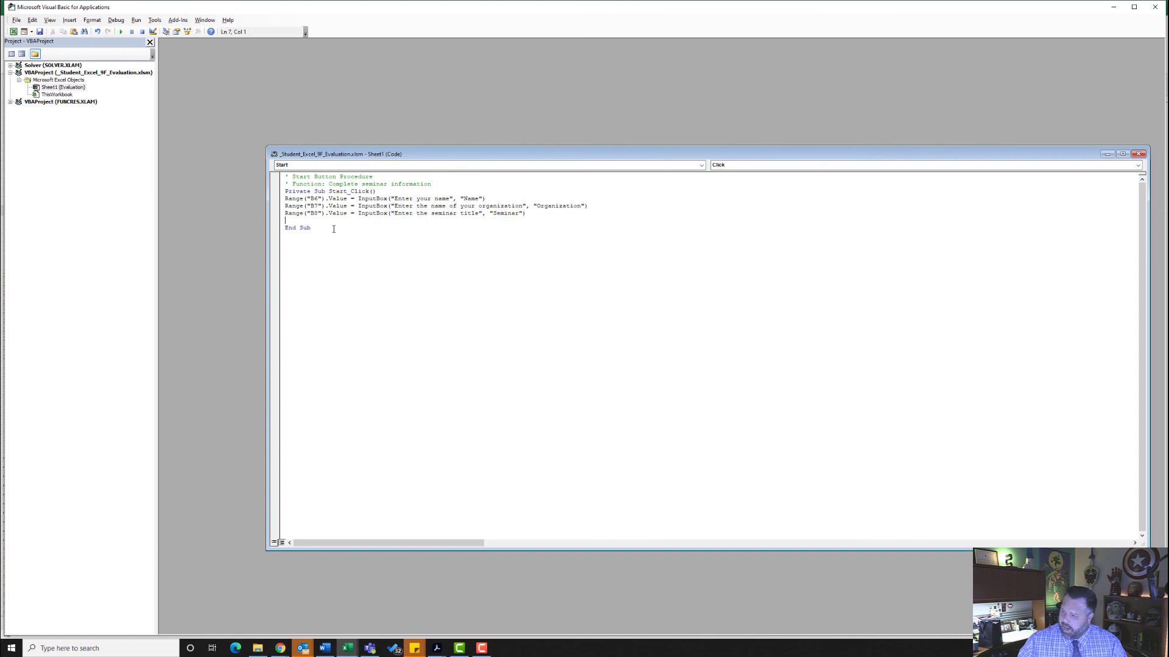
Copy the entire Start_Click procedure and close the editor, returning to Excel
key(ctrl+a)
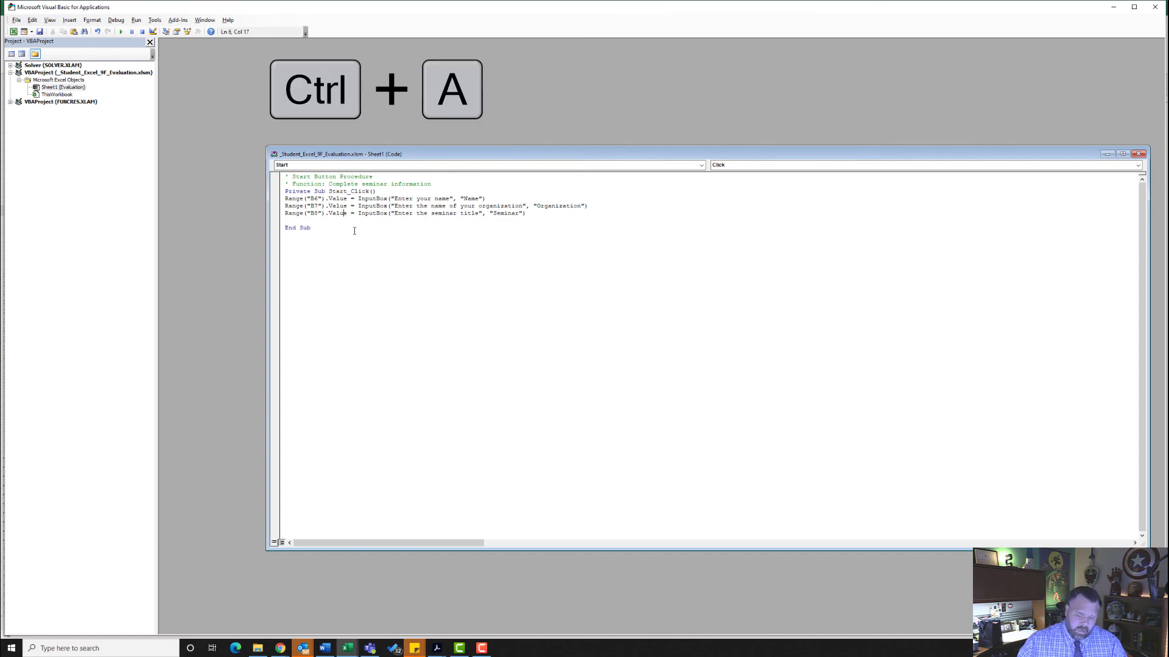
key(ctrl+a)
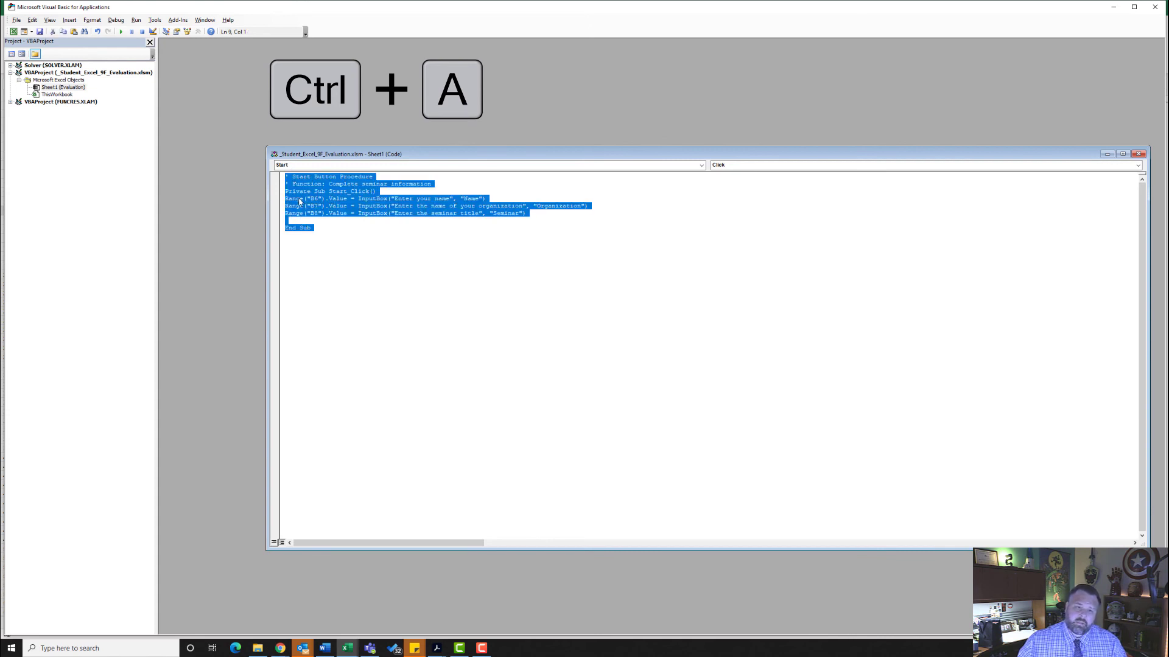
click(326, 223)
drag(328, 230, 256, 175)
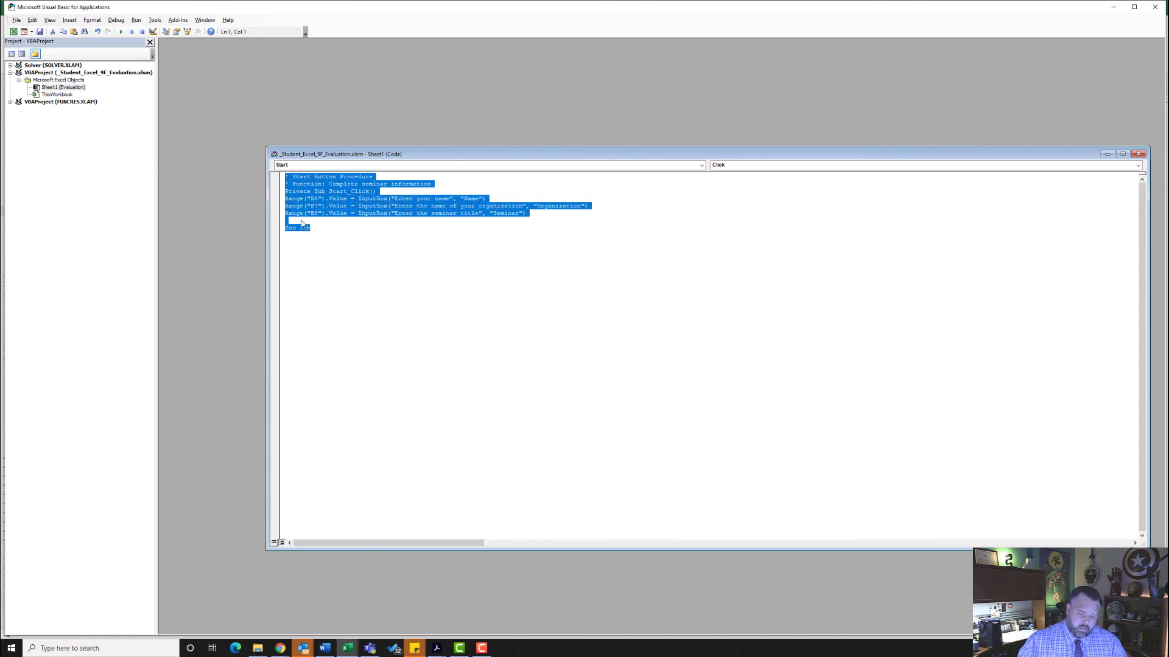
key(ctrl+c)
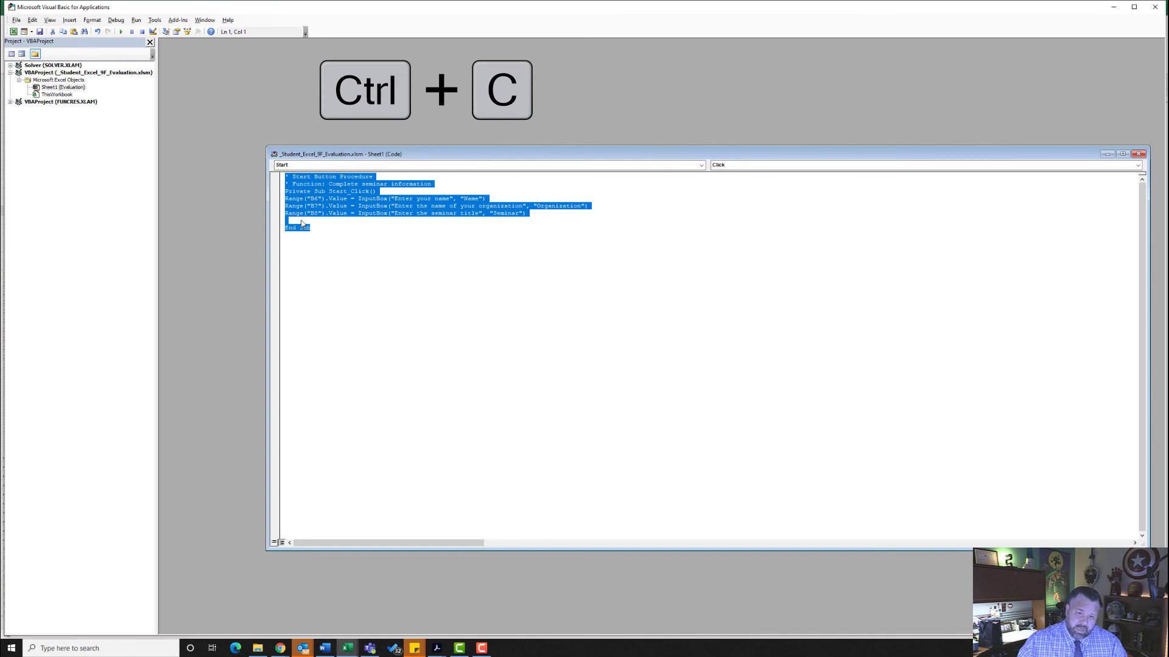
right_click(324, 200)
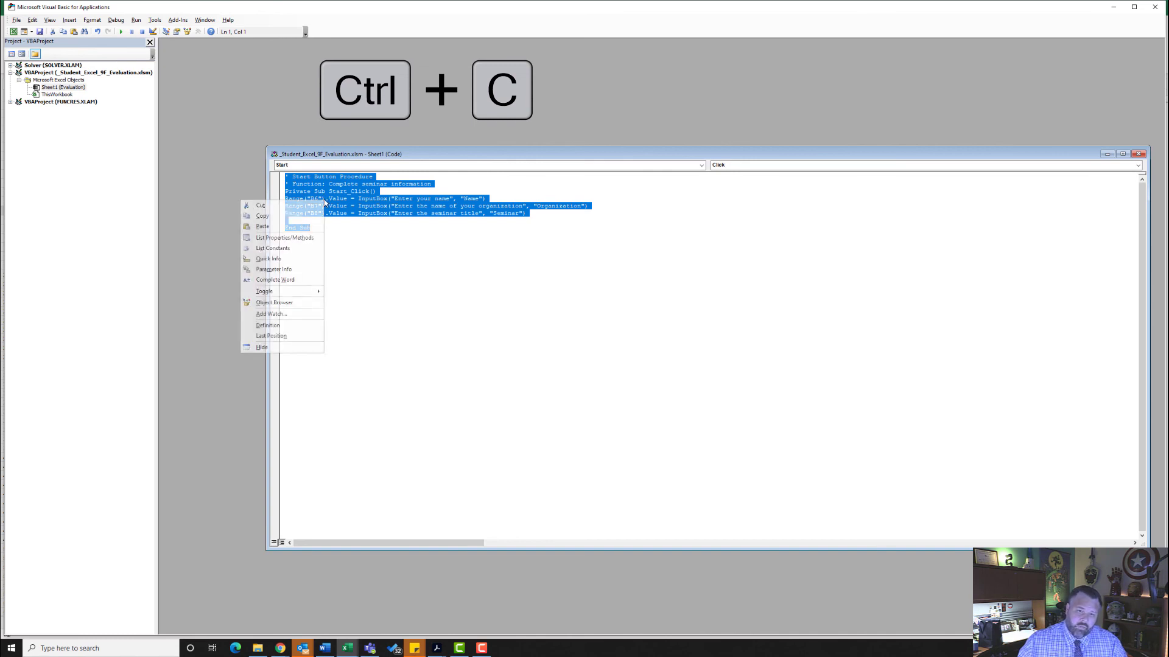
click(321, 214)
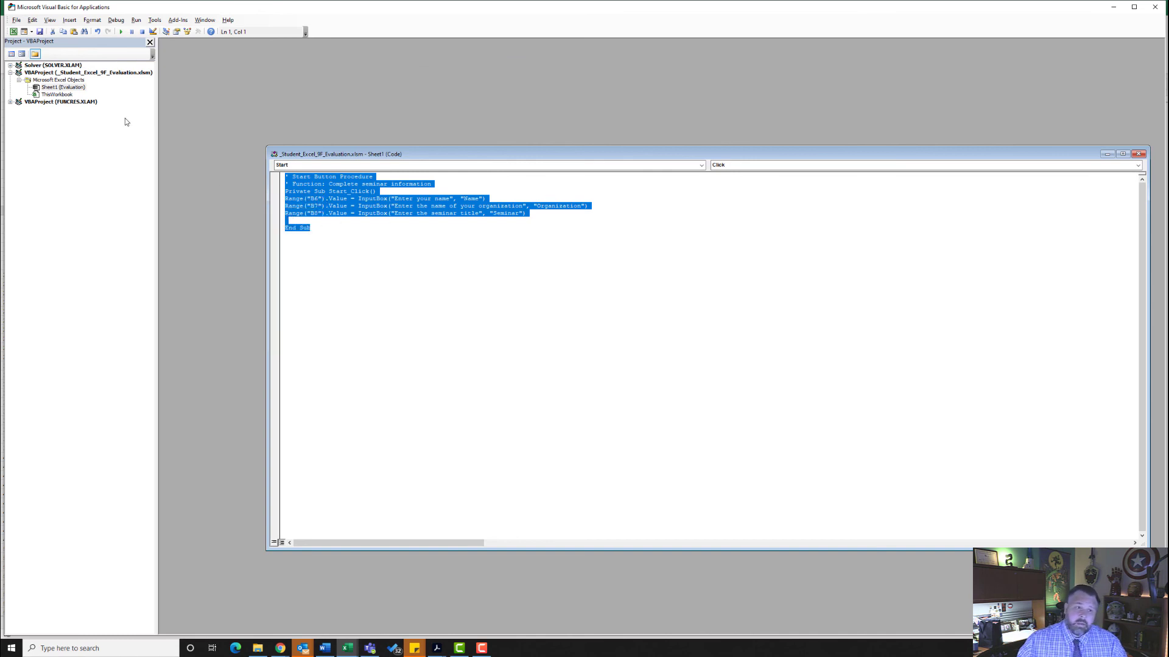
click(16, 21)
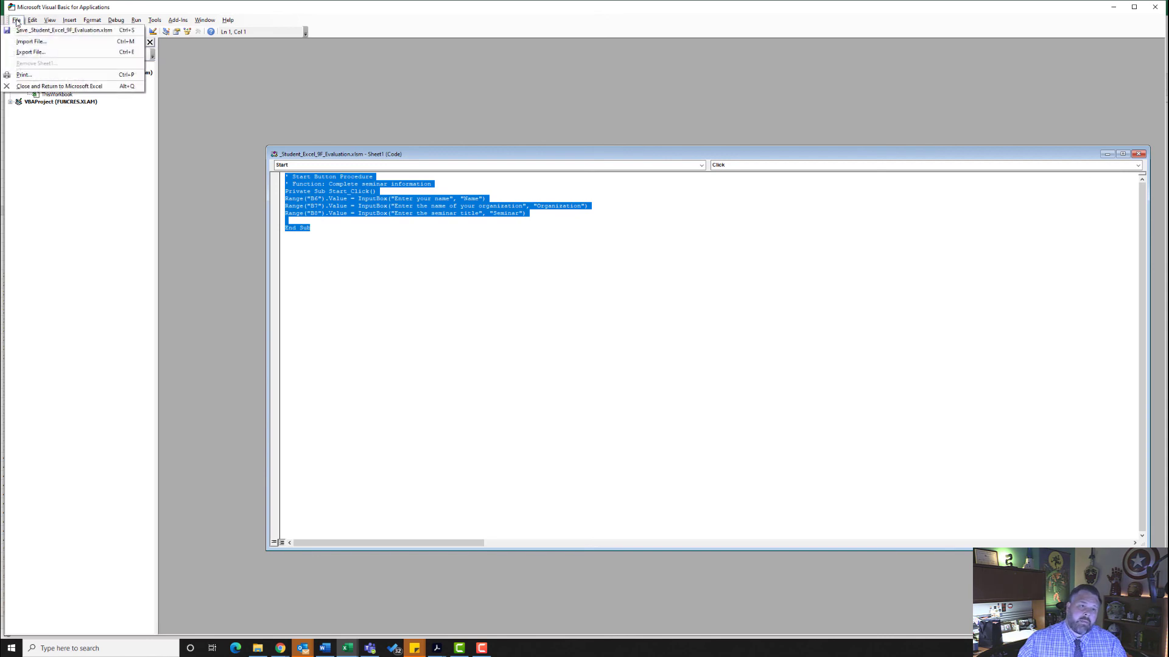
click(52, 86)
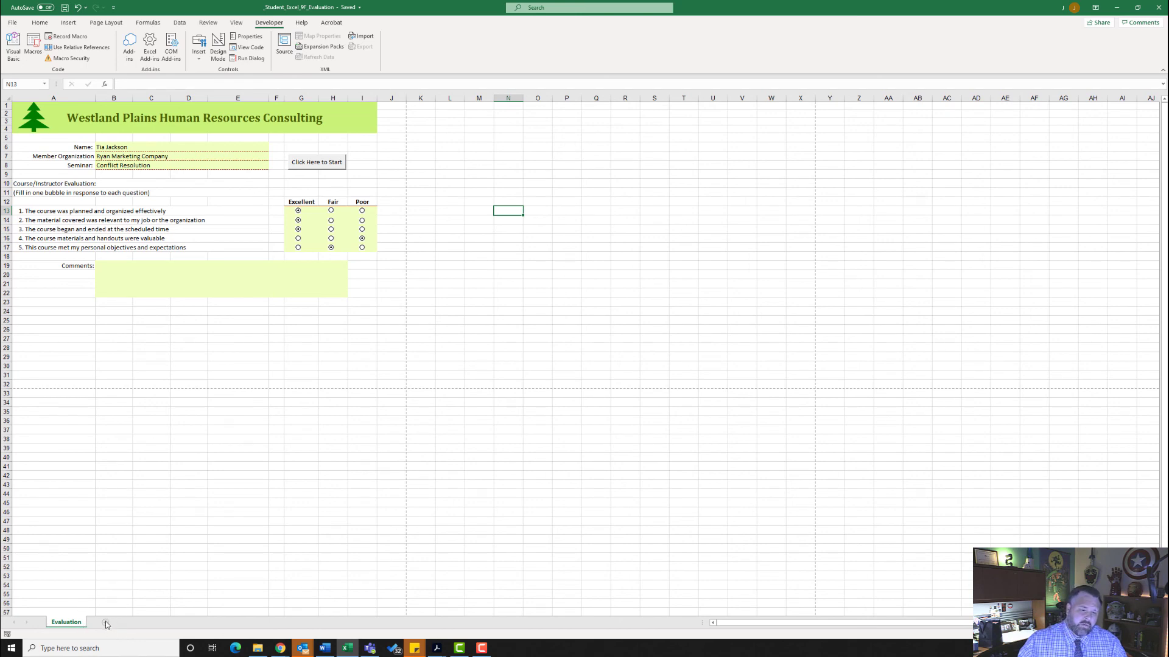
Add a new sheet named 'Evaluation Code' and paste the Start button code into A1:A8
click(106, 624)
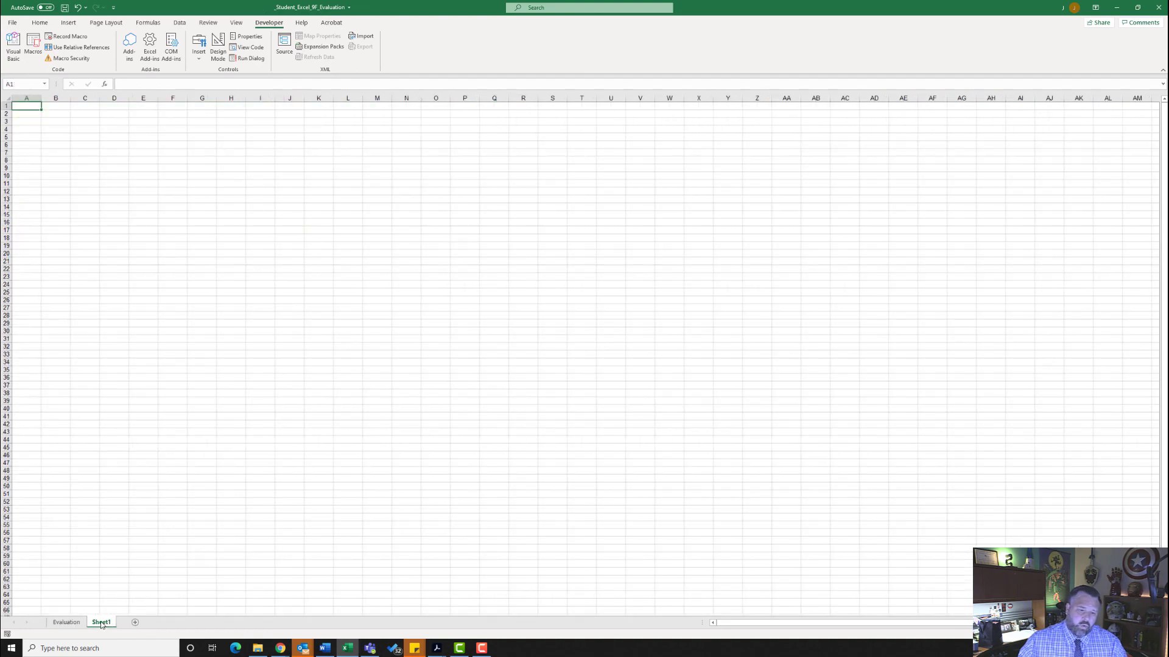
right_click(102, 624)
click(127, 521)
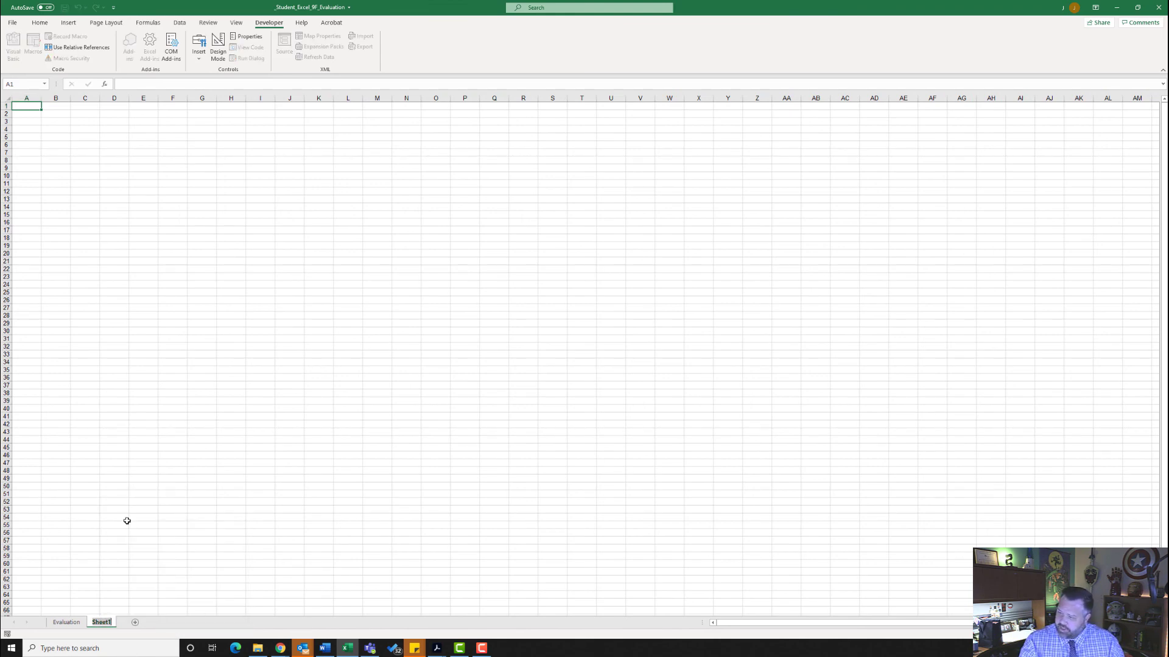
text(Eva)
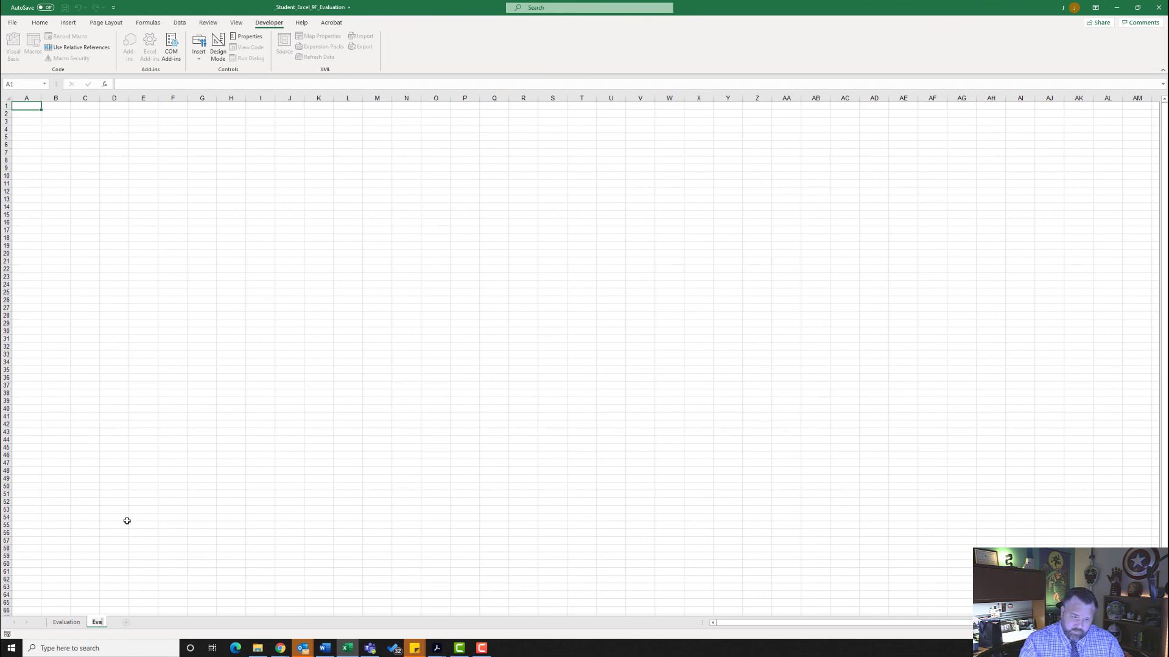
text(luation Code)
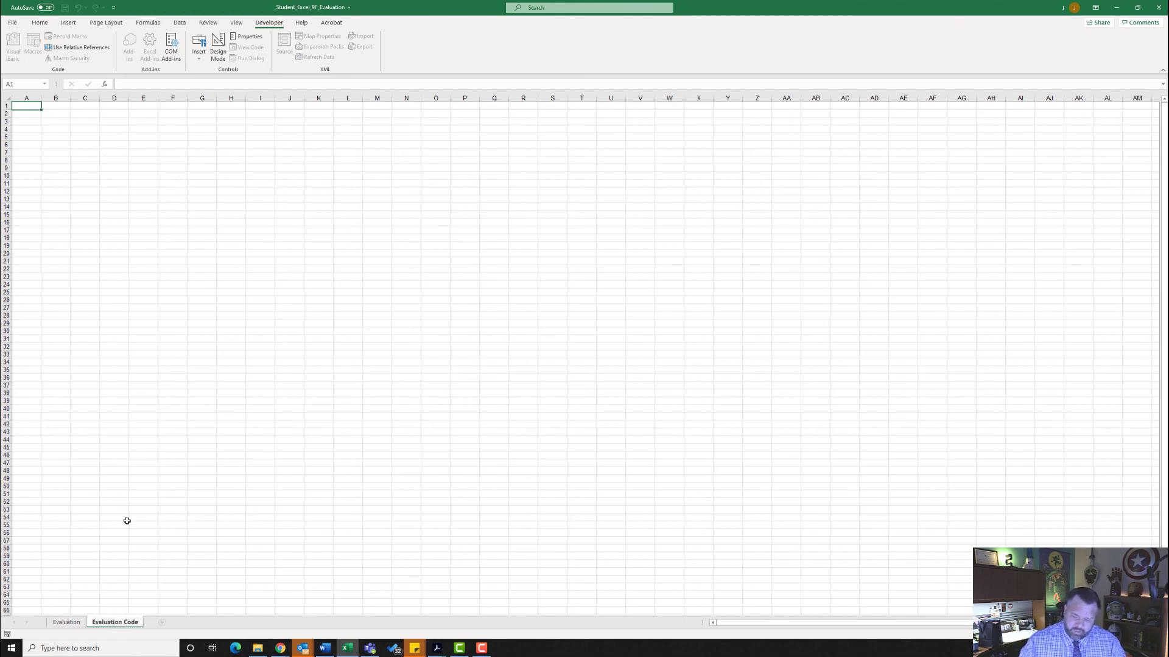
key(Return)
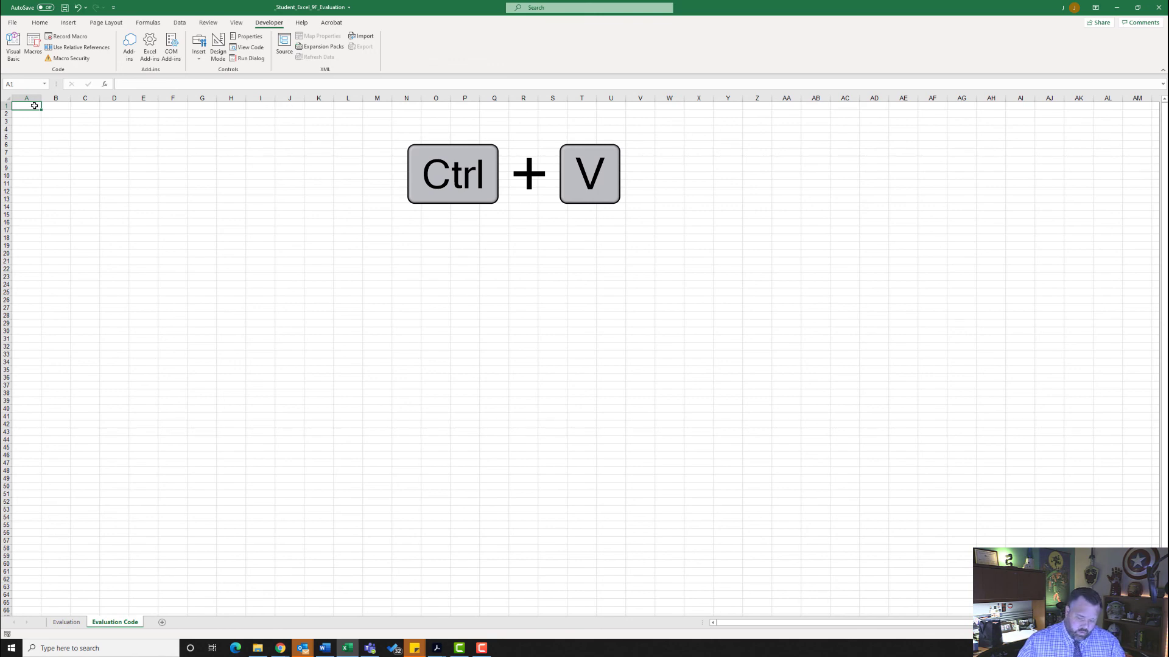
text(' Start Button Procedure ' Function: Complete seminar information Private Sub Start_Click() Range("B6").Value = InputBox("Enter your name", "Name") Range("B7").Value = InputBox("Enter the name of your organization", "Organization") Range("B8").Value = InputBox("Enter the seminar title", "Seminar")  End Sub)
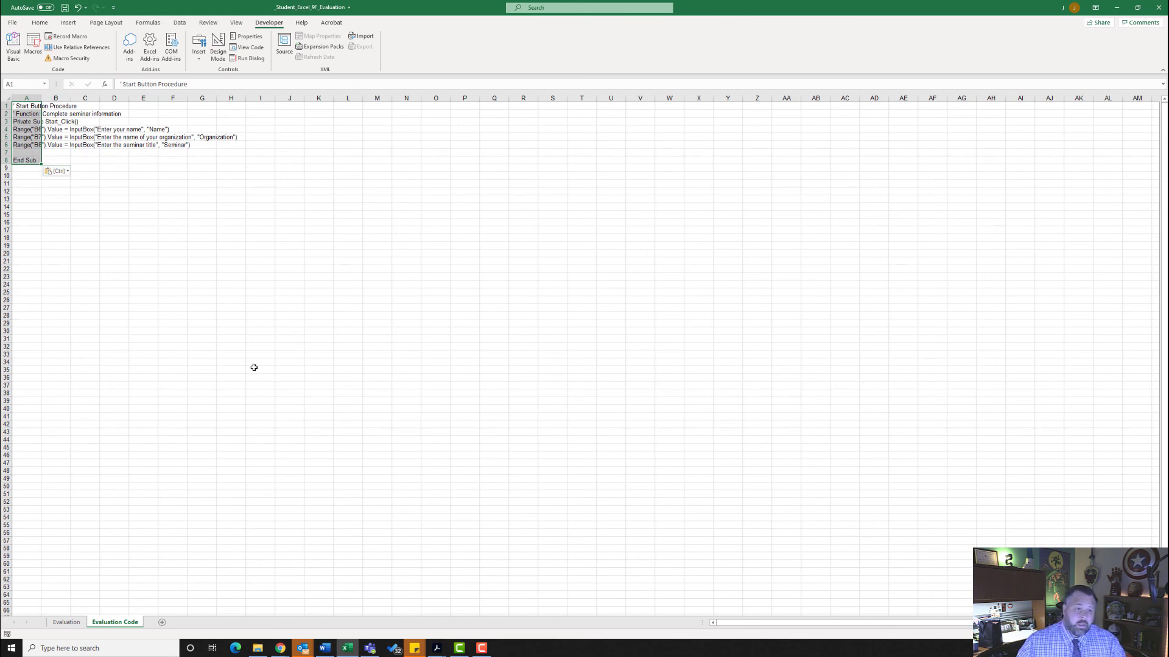
click(149, 198)
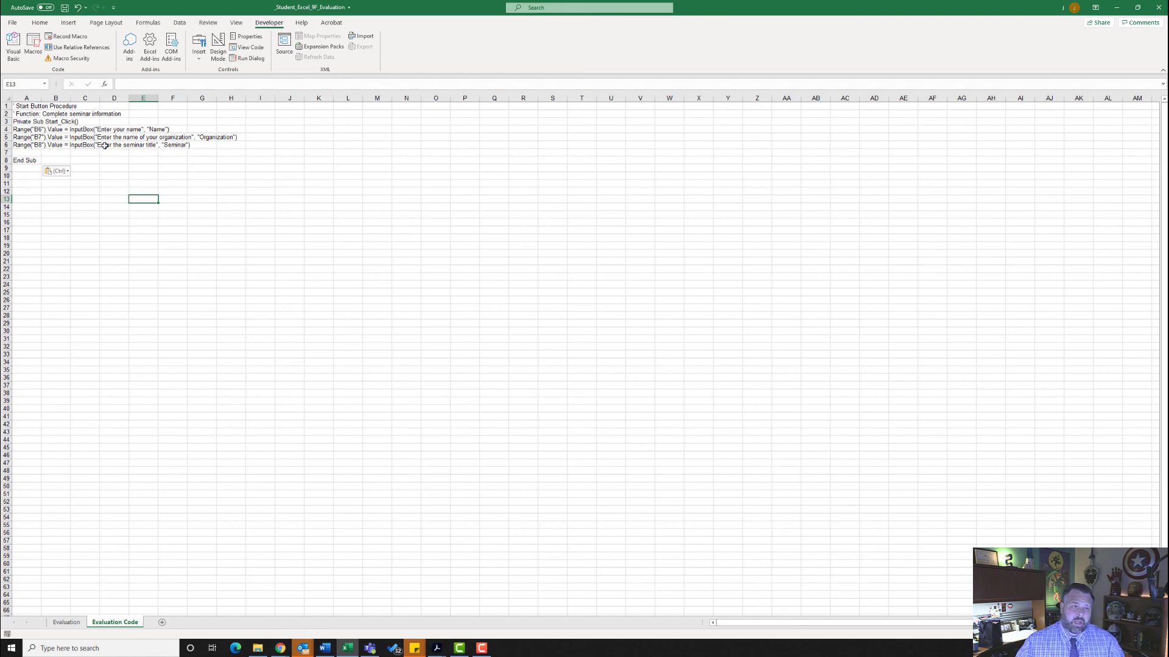
Save a macro-free Excel Workbook (*.xlsx) copy named '_Student_Excel_9F_Evaluation VBA', then minimize Excel
click(12, 23)
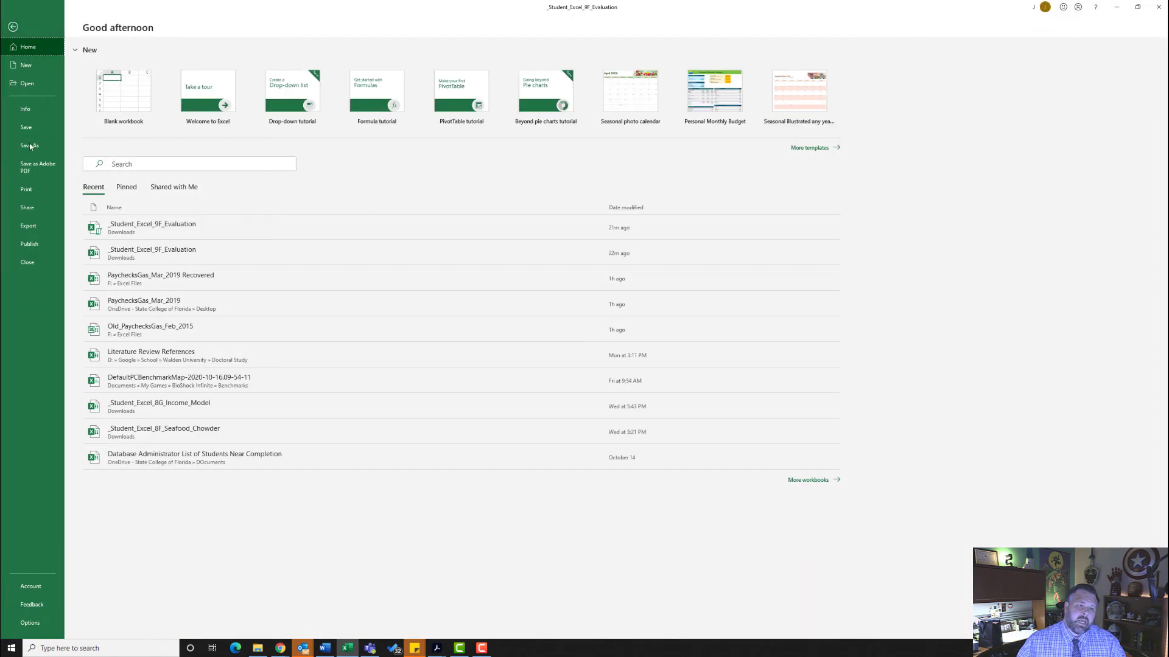
click(36, 148)
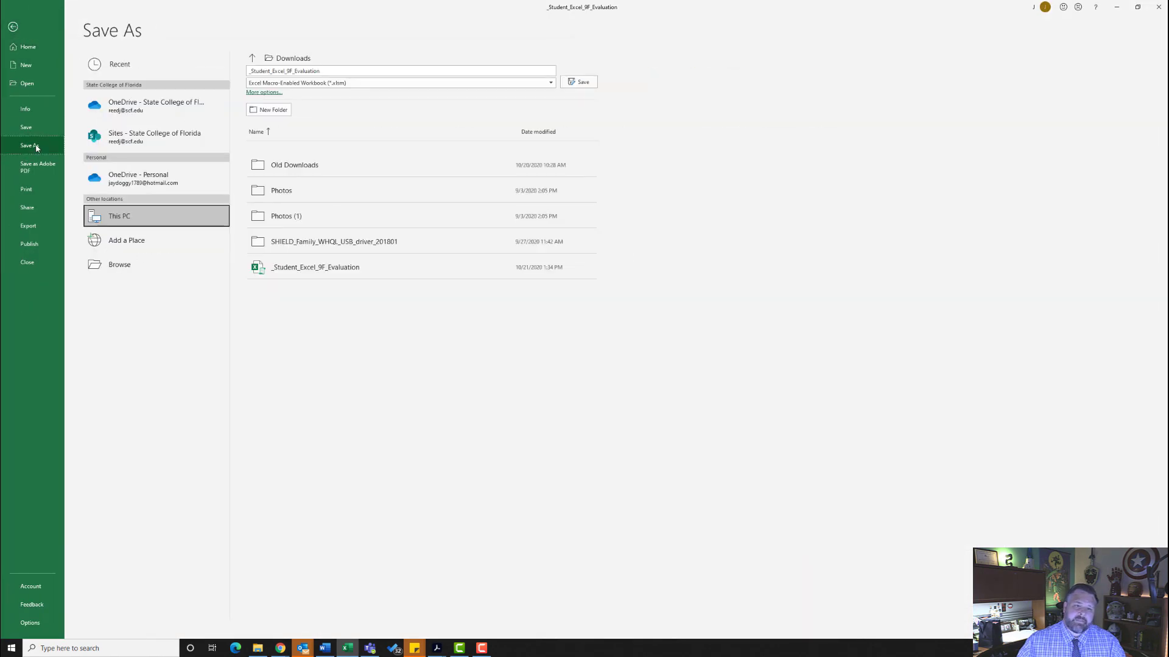
click(289, 85)
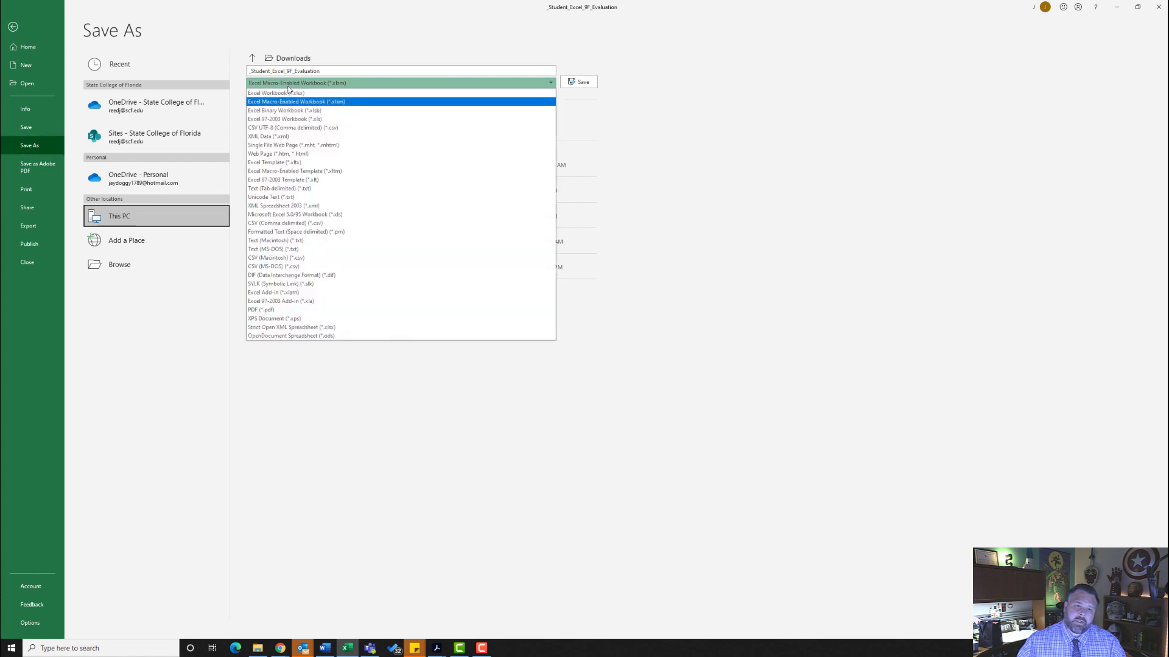
click(288, 93)
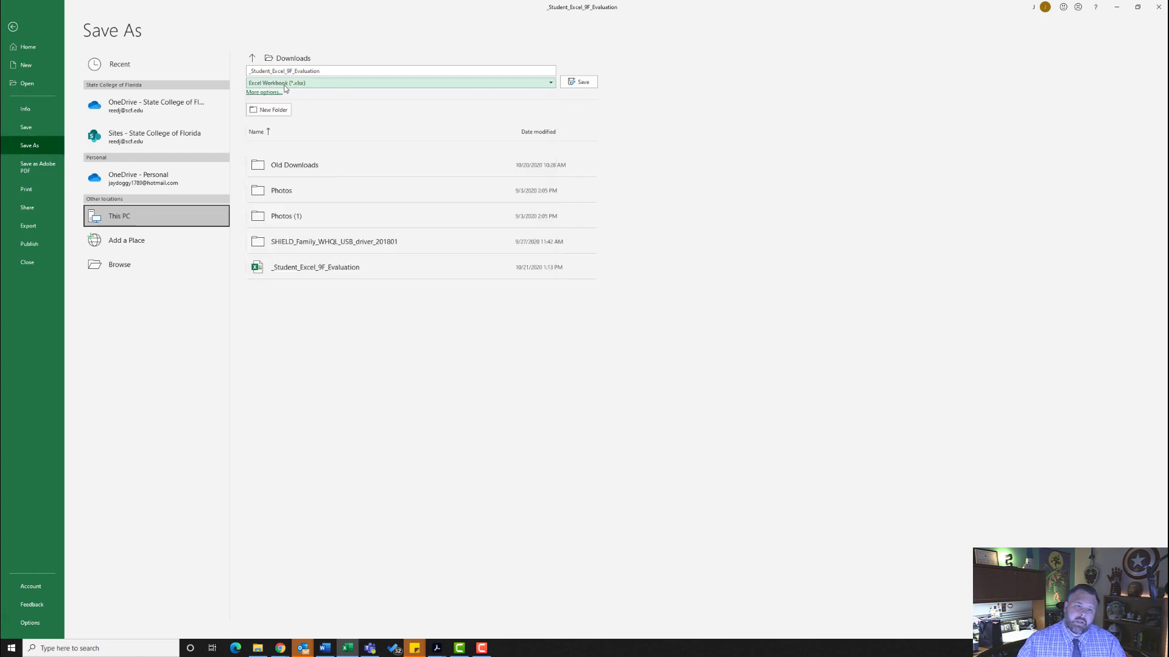
click(350, 71)
click(350, 72)
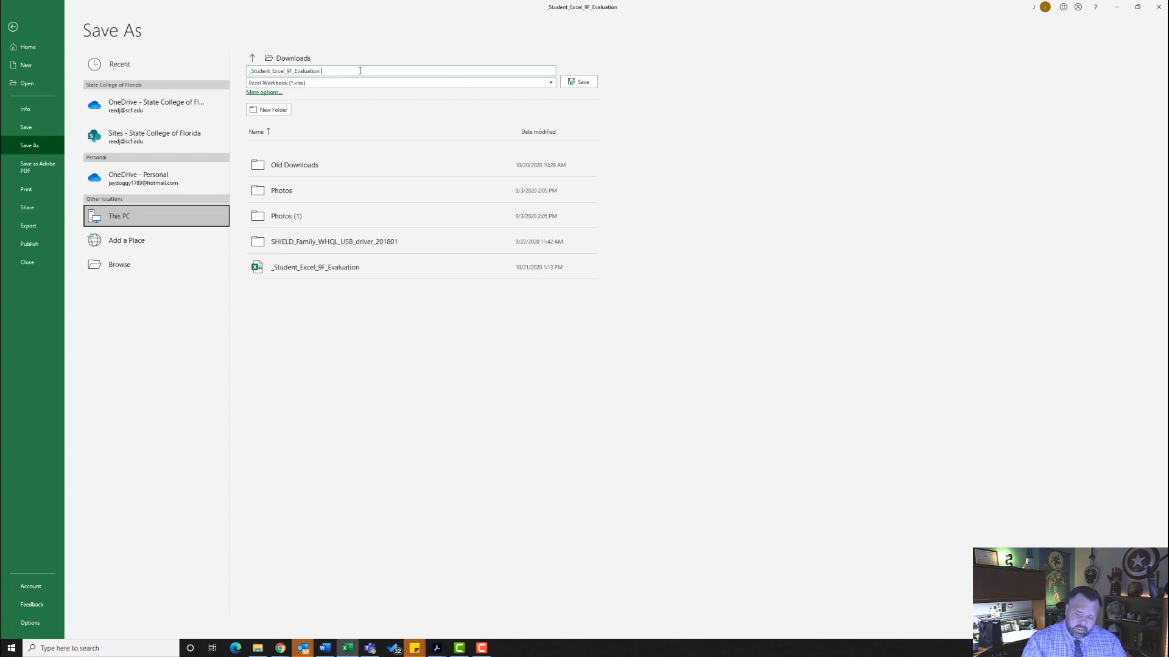
text(VB)
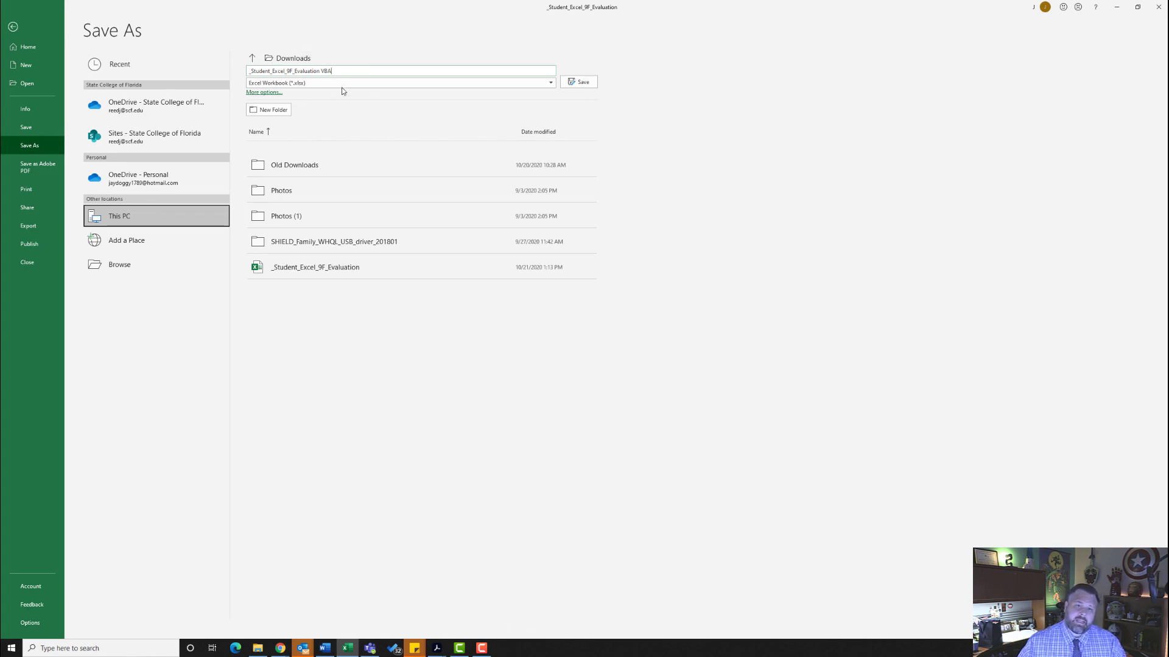
text(A)
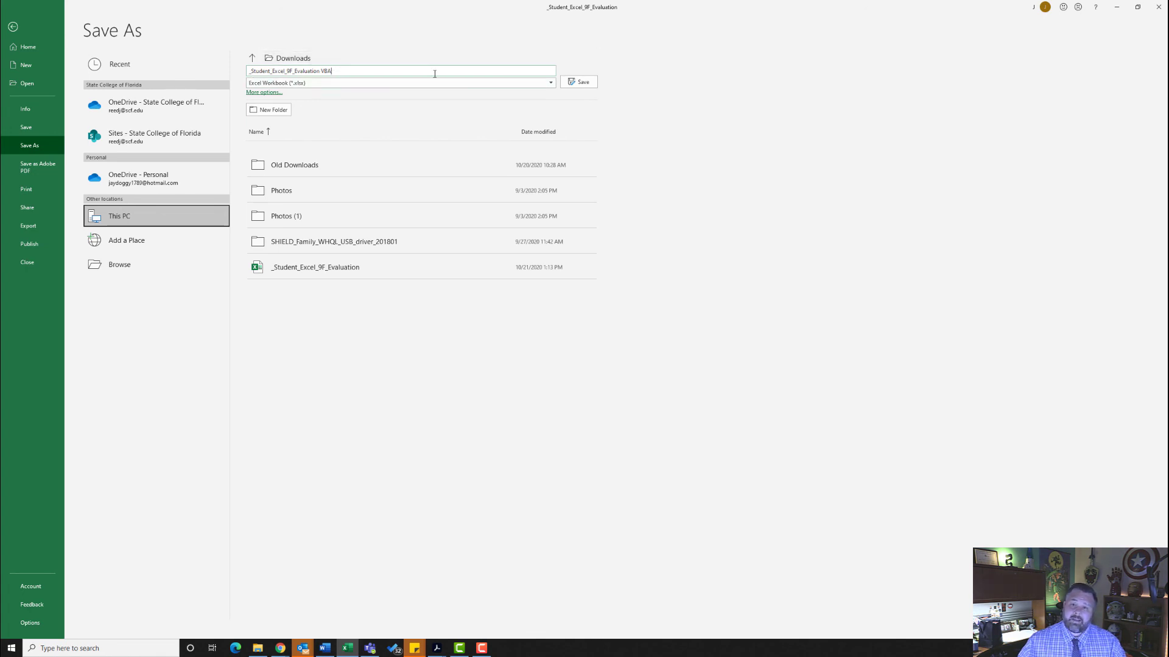
click(581, 84)
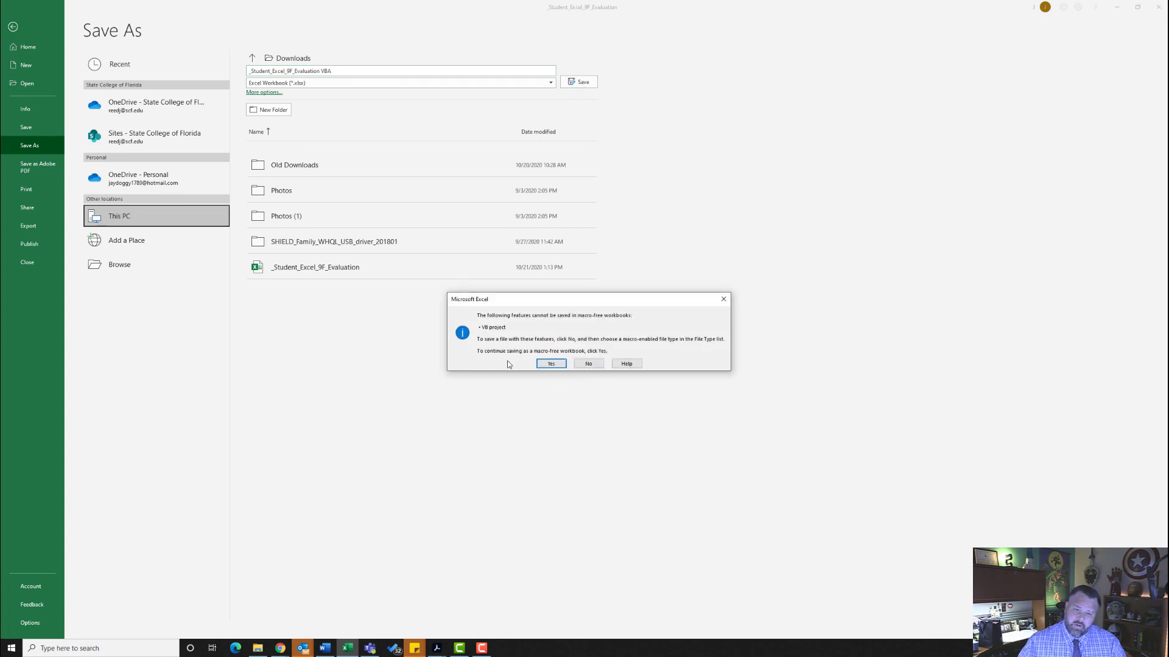
click(550, 363)
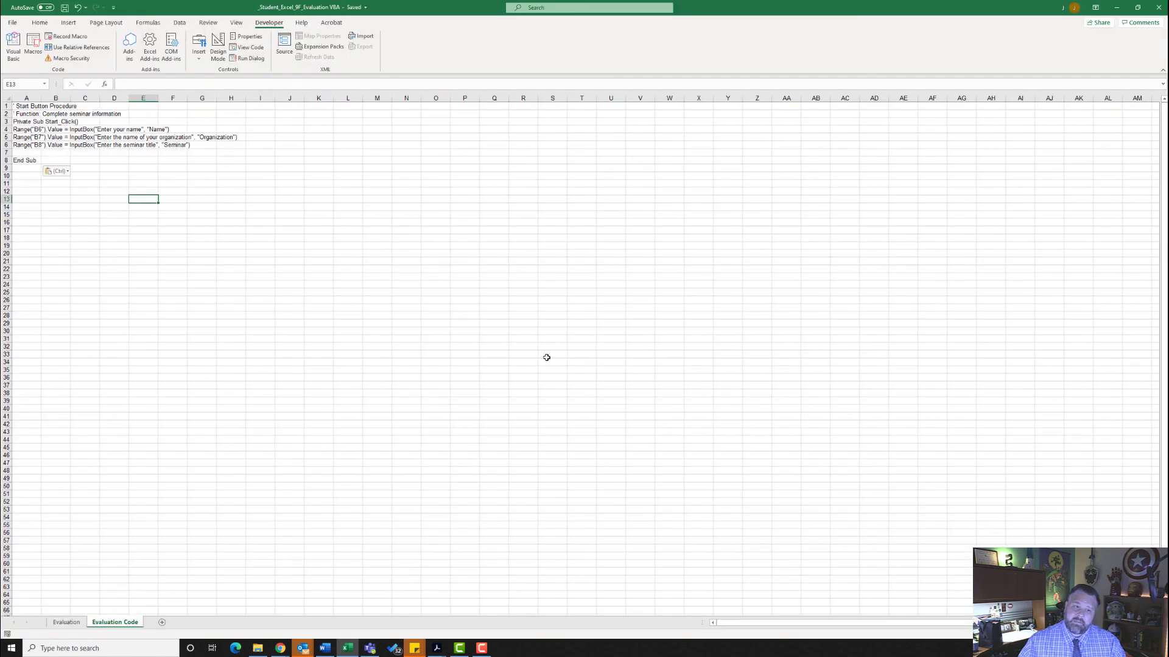
click(1116, 7)
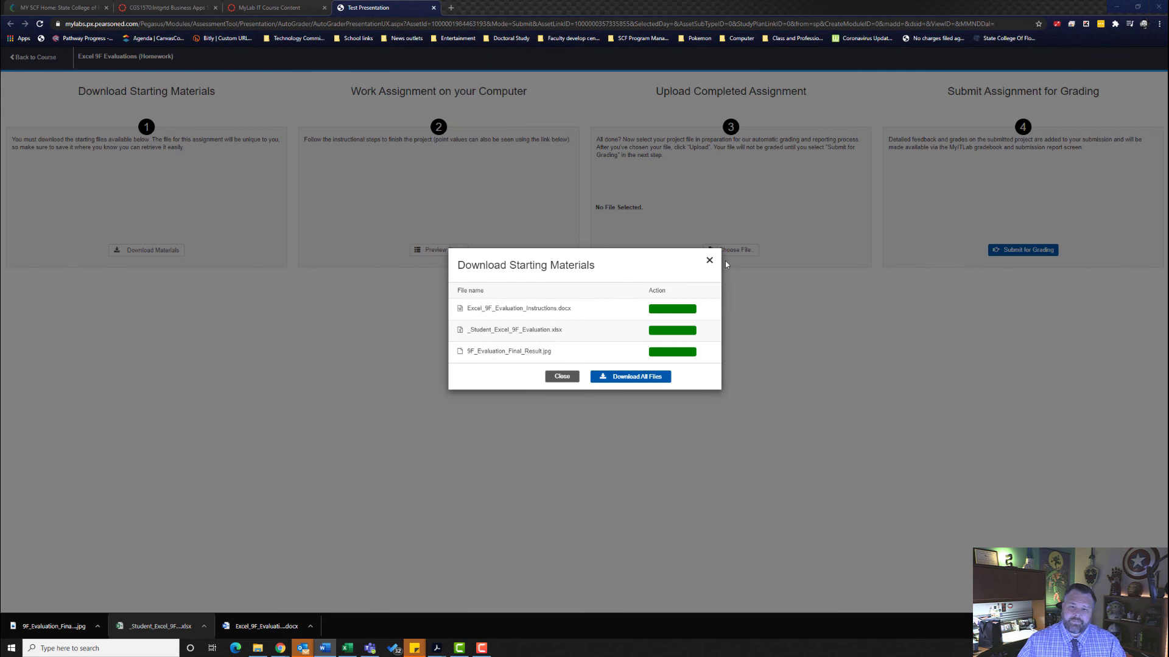
Upload '_Student_Excel_9F_Evaluation VBA.xlsx' from Downloads to the assignment
click(709, 262)
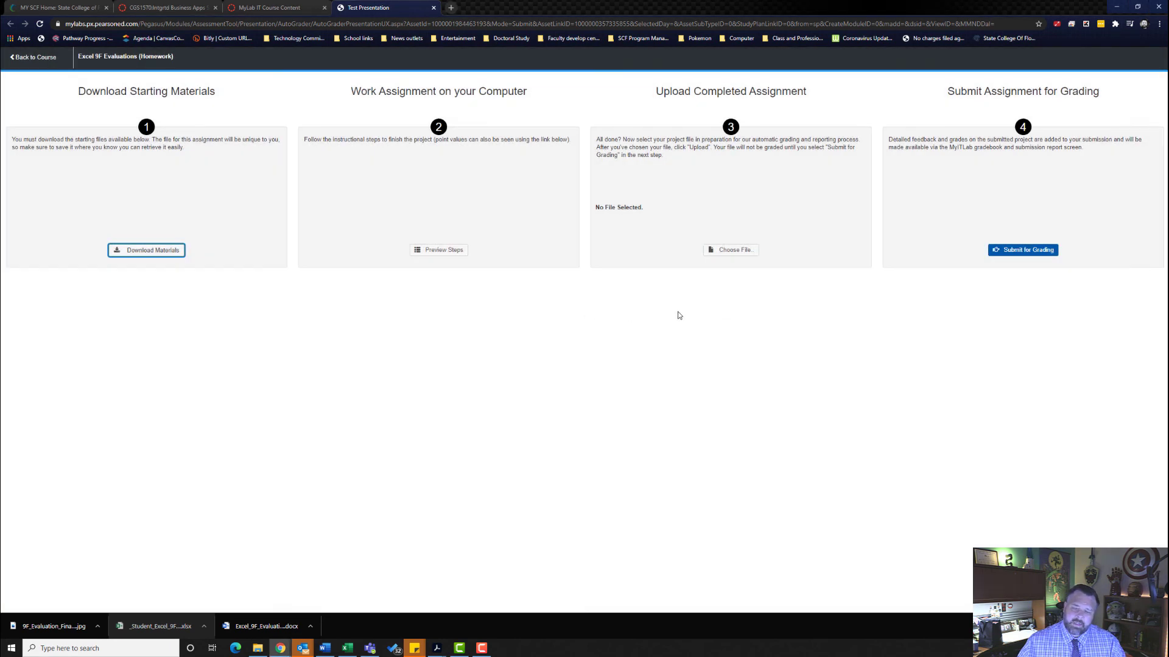
click(710, 251)
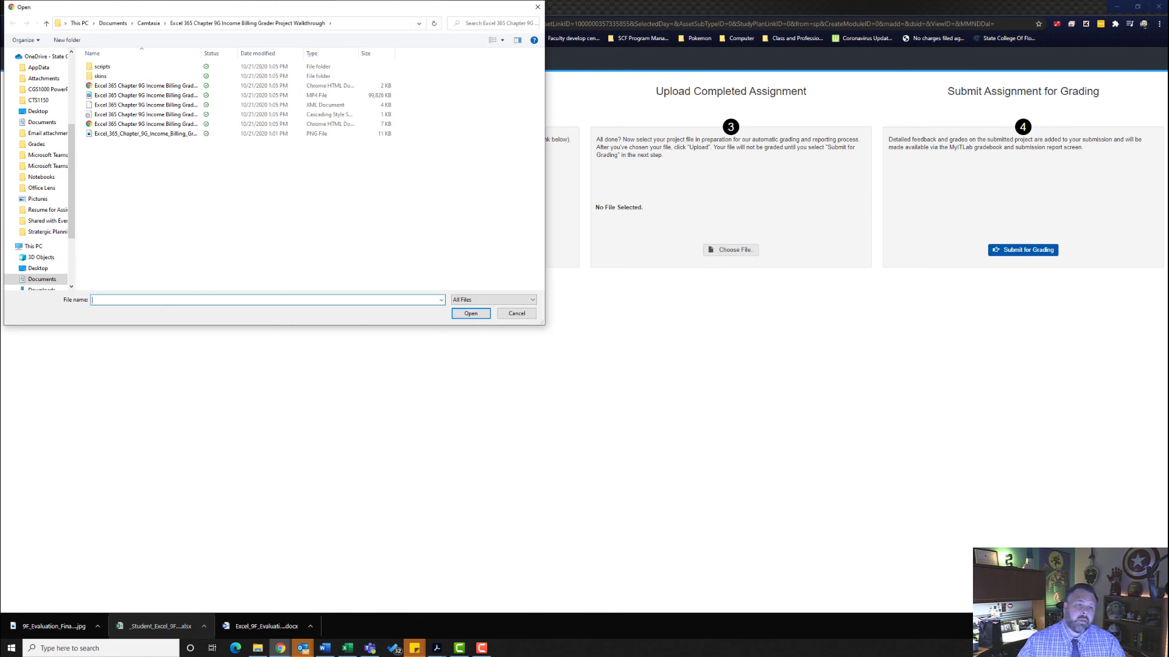
scroll(35, 163, down, 1)
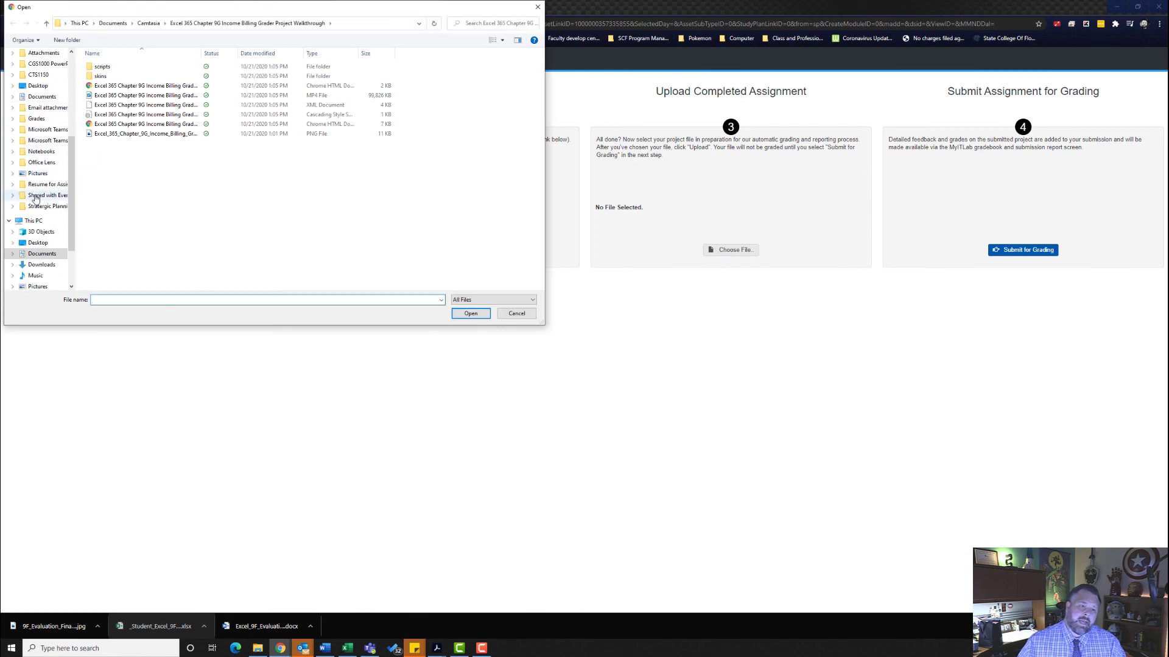
click(36, 254)
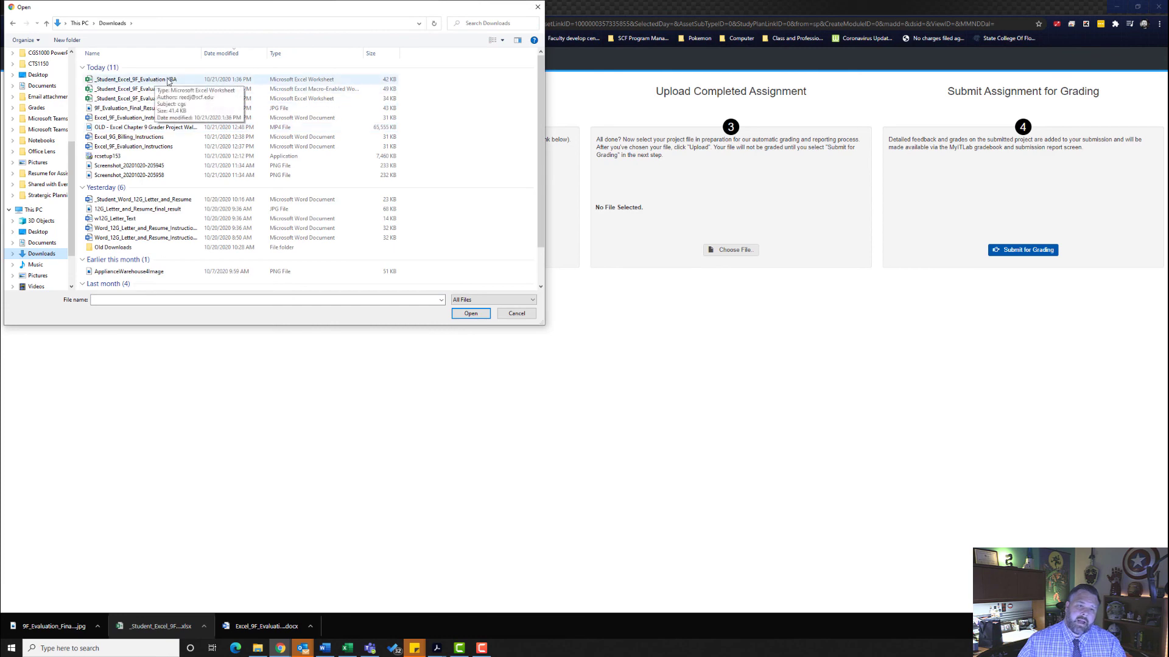
click(166, 81)
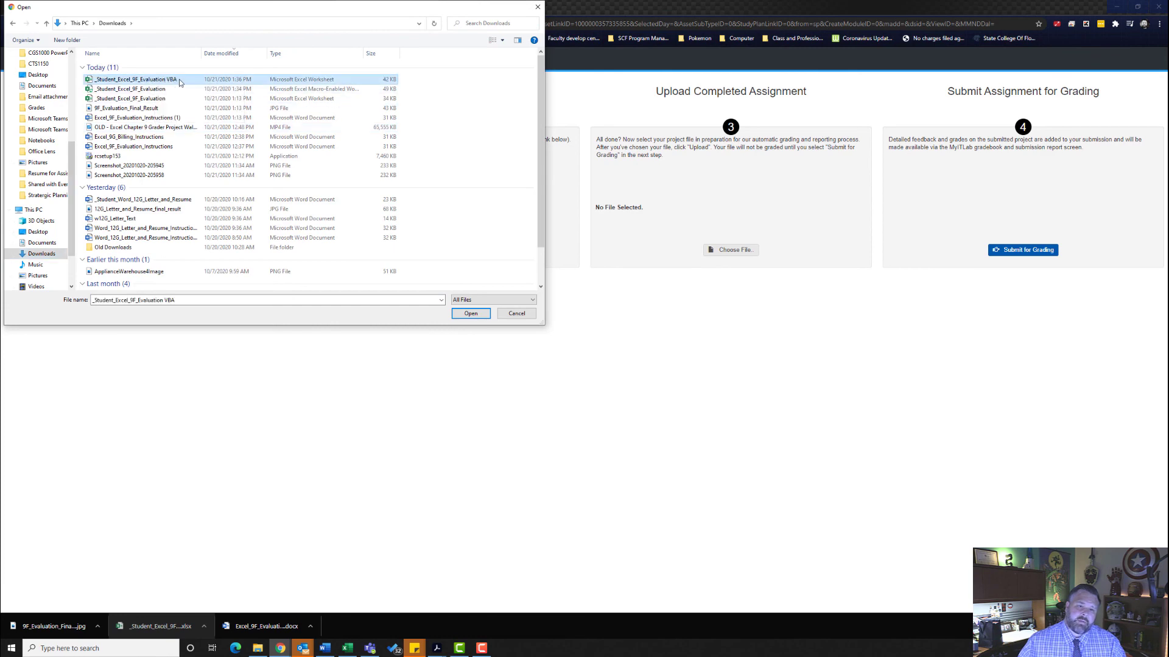
click(472, 314)
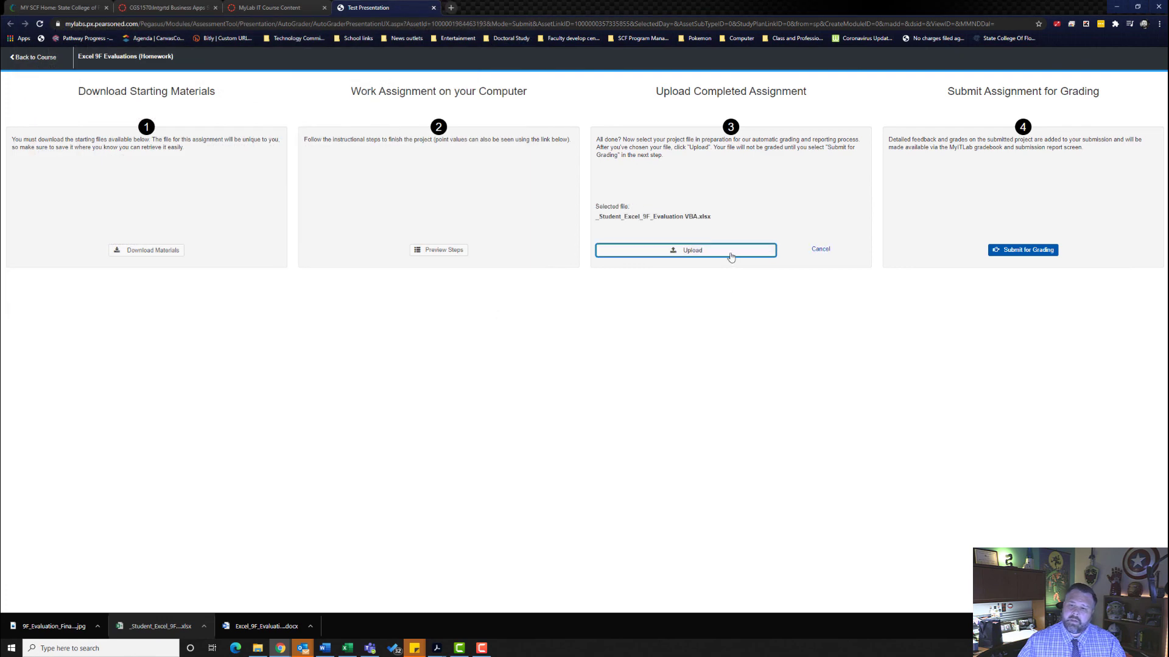
click(731, 256)
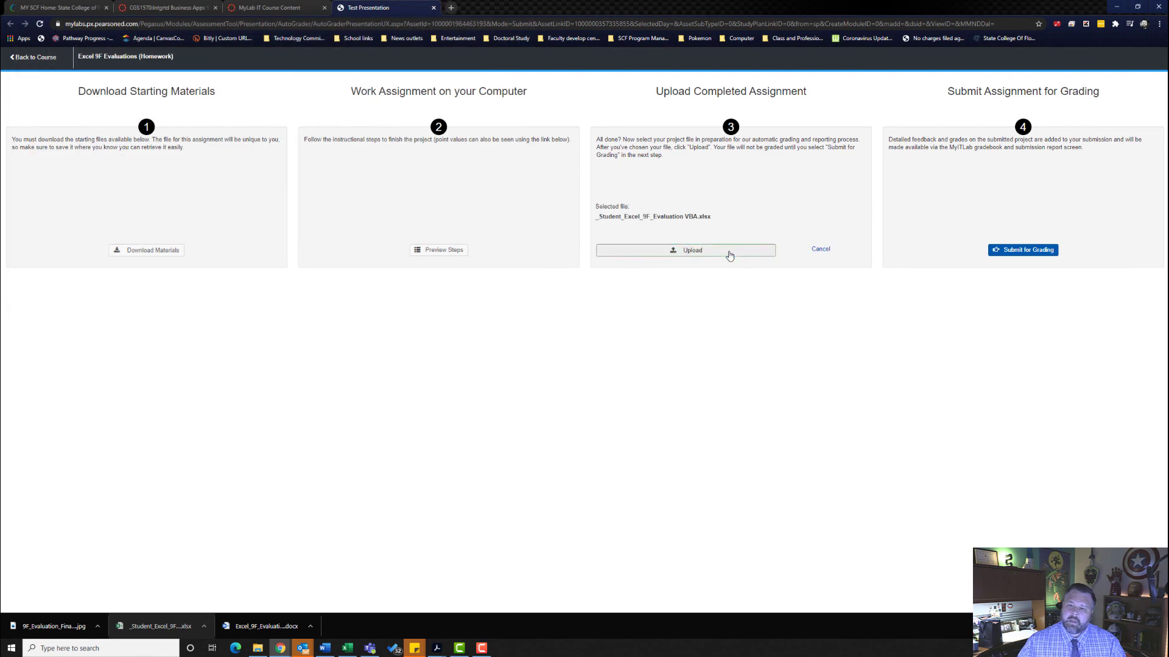
Submit the assignment for grading and view the Excel 9F Evaluations submissions
click(1029, 254)
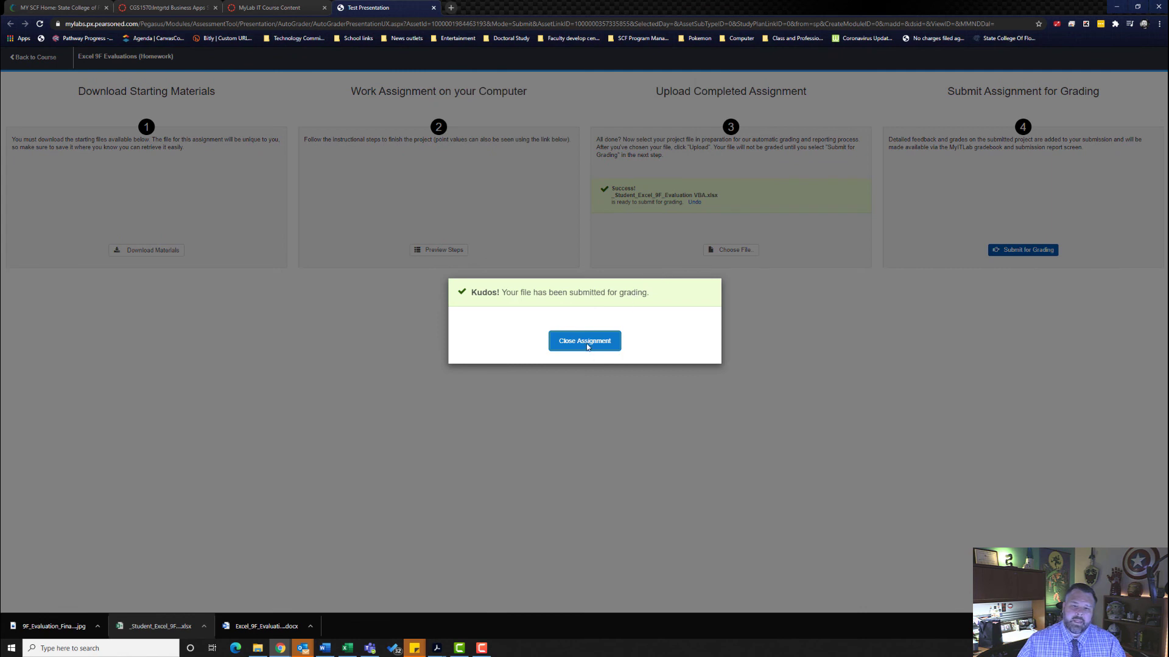
click(434, 7)
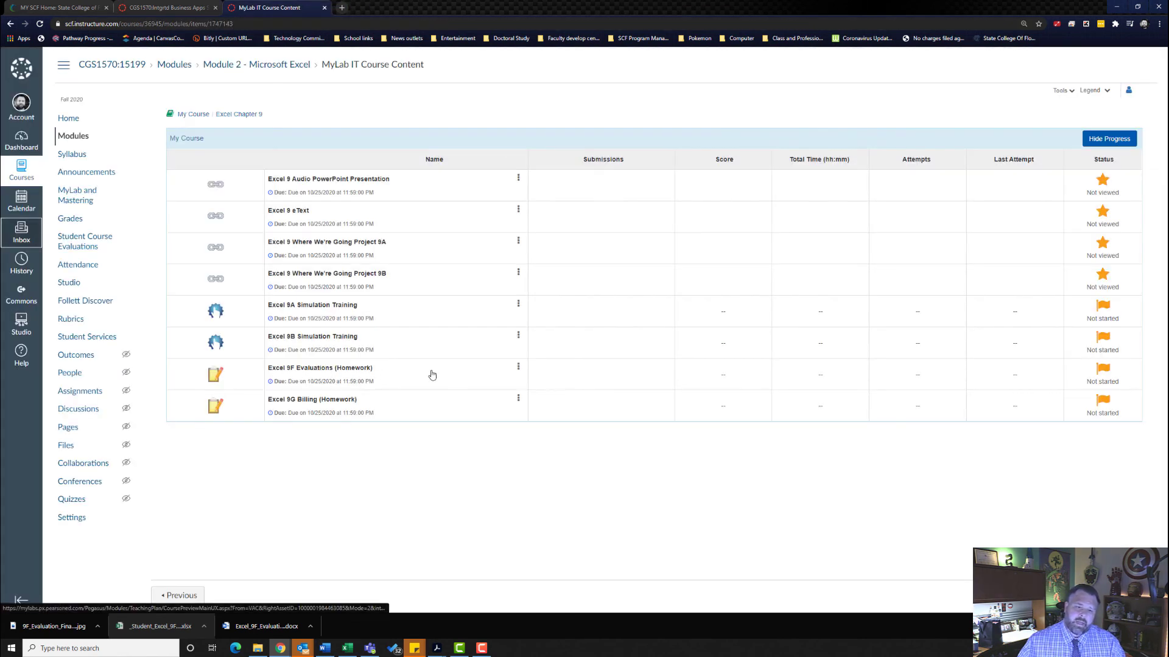
click(518, 367)
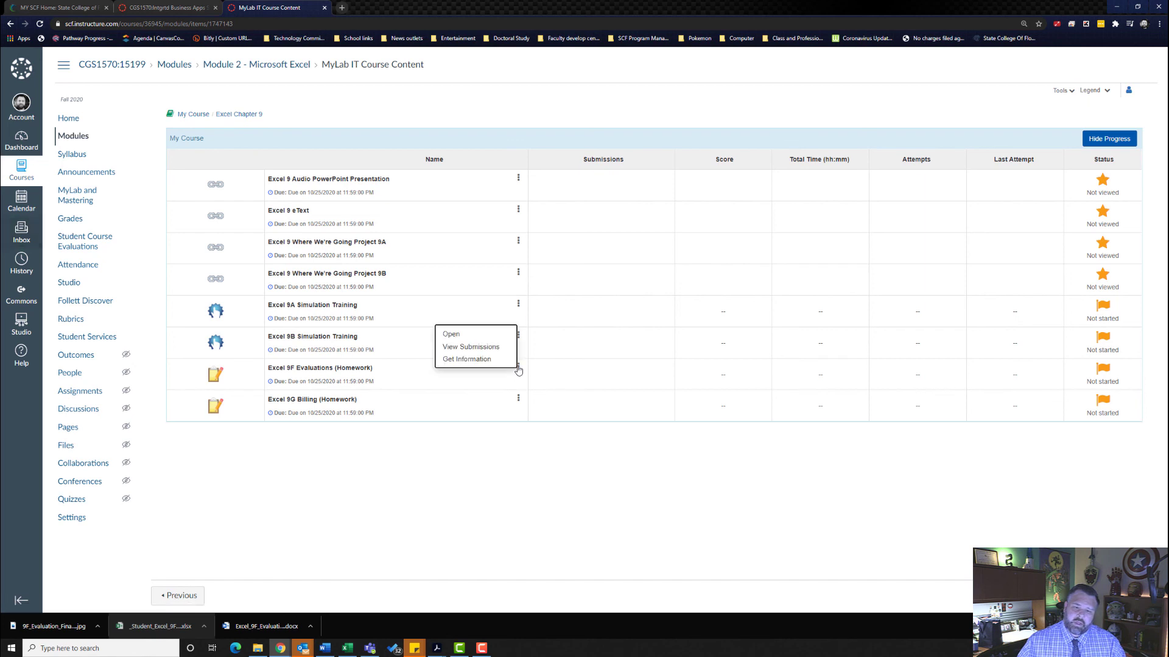
click(484, 347)
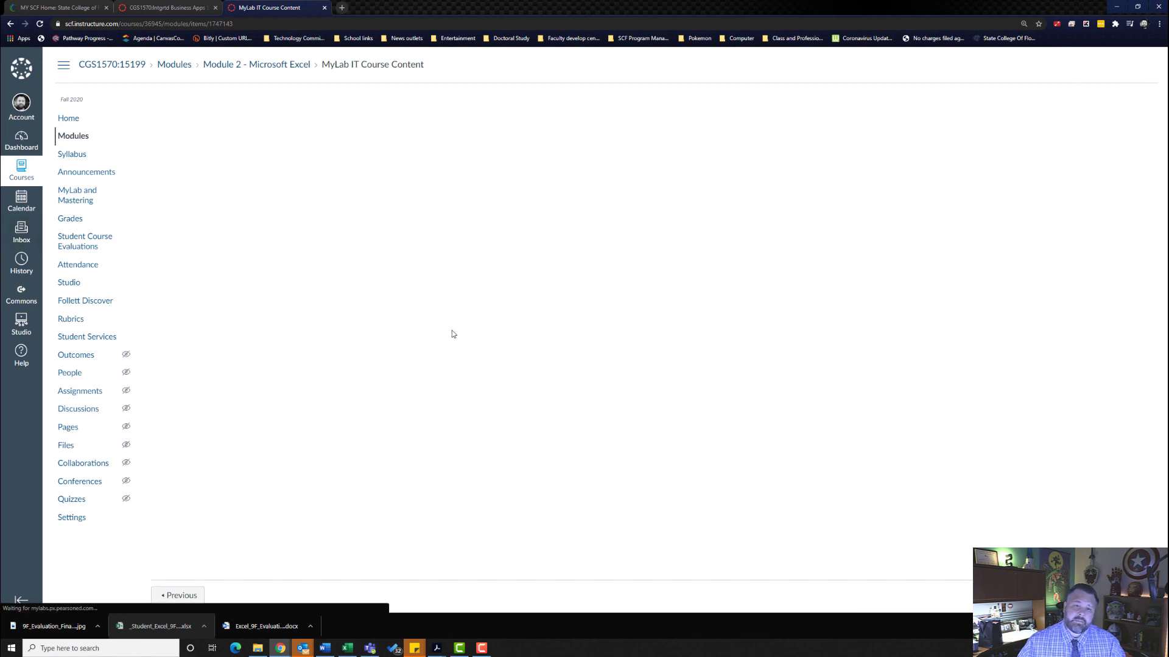